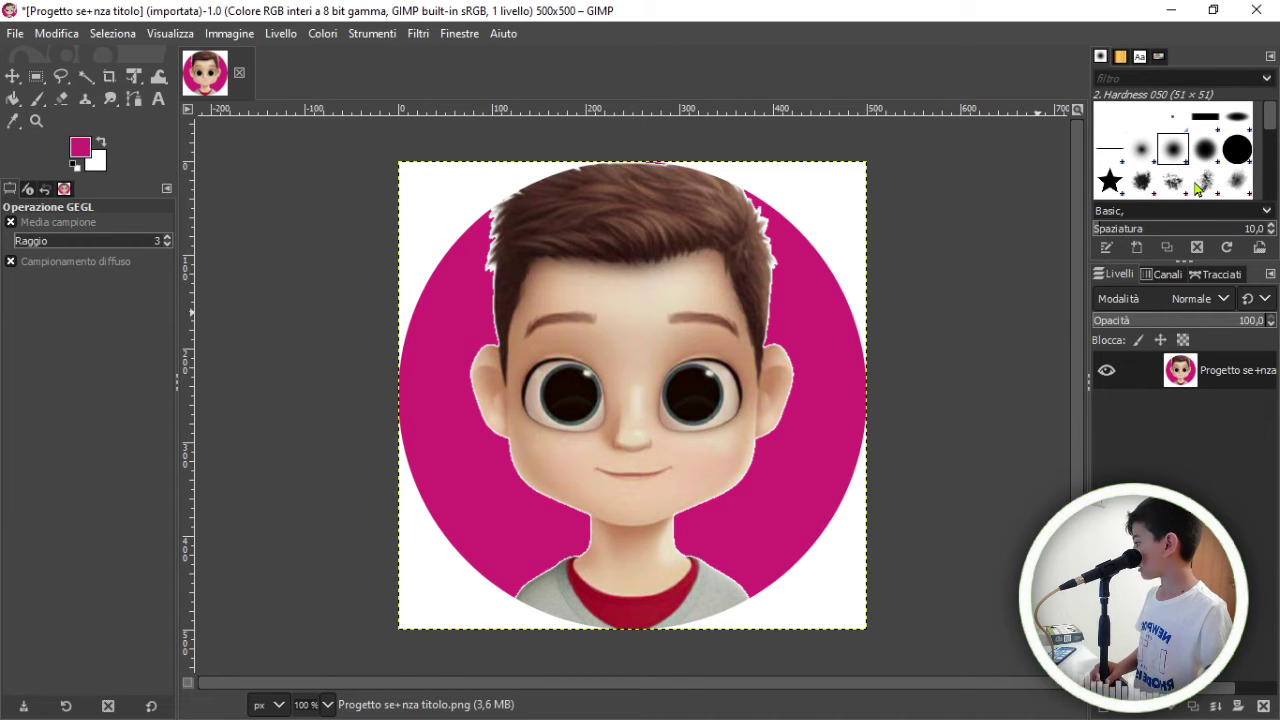
Review the chapter notes, move the notes window aside, and browse GIMP's menus.
{"action": "scroll", "coordinate": [1199, 188], "scroll_direction": "down", "scroll_amount": 1}
{"action": "scroll", "coordinate": [1199, 188], "scroll_direction": "down", "scroll_amount": 2}
{"action": "scroll", "coordinate": [1199, 188], "scroll_direction": "down", "scroll_amount": 2}
{"action": "scroll", "coordinate": [1199, 188], "scroll_direction": "down", "scroll_amount": 1}
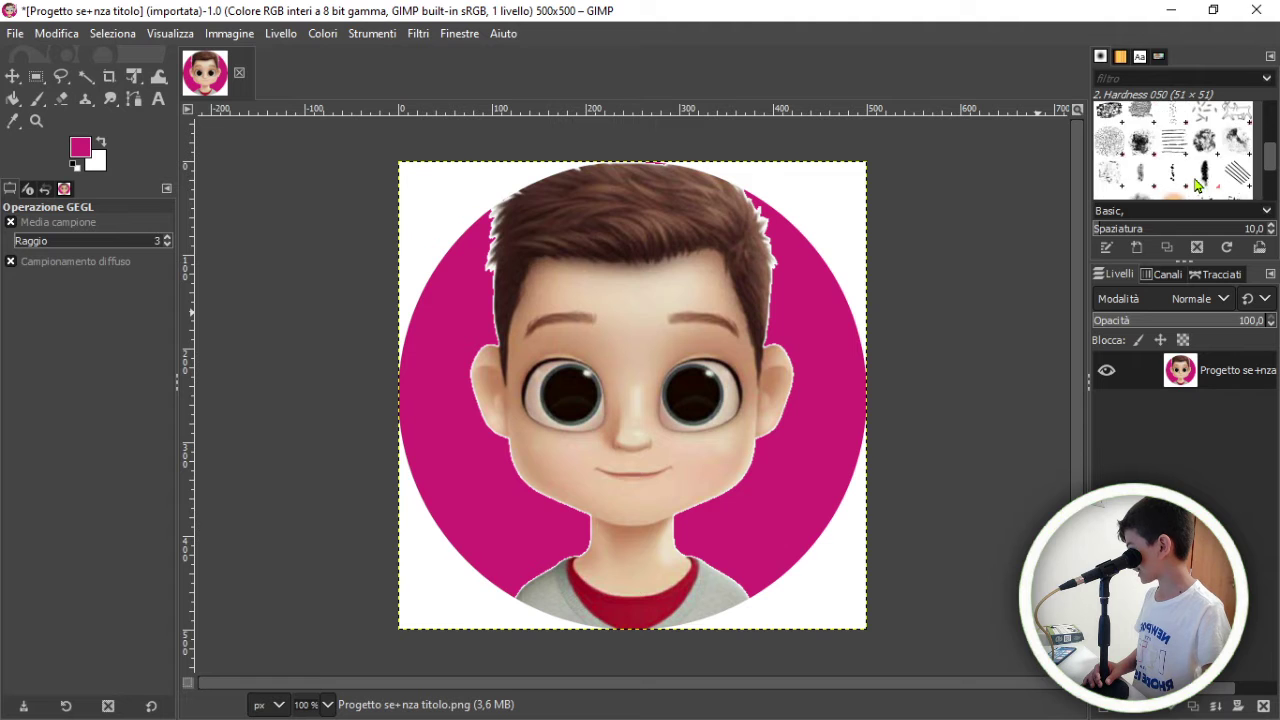
{"action": "scroll", "coordinate": [1199, 185], "scroll_direction": "down", "scroll_amount": 1}
{"action": "scroll", "coordinate": [1199, 185], "scroll_direction": "down", "scroll_amount": 2}
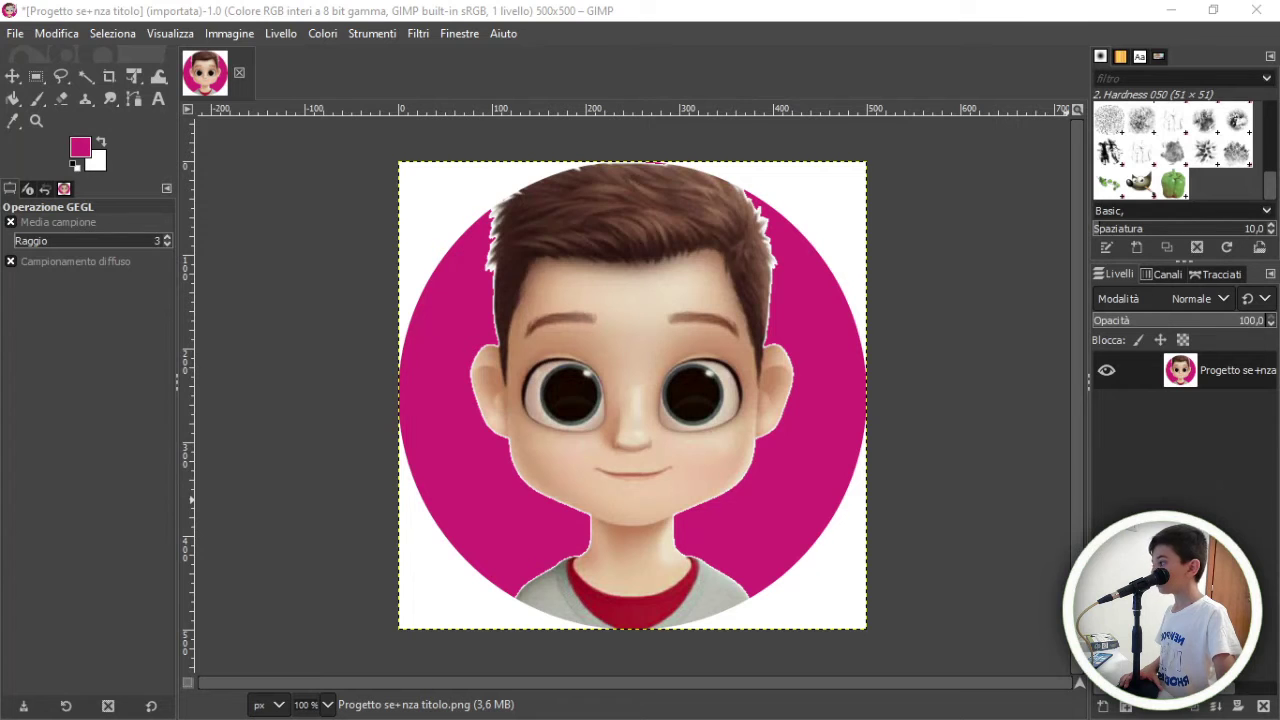
{"action": "key", "text": "alt+Tab"}
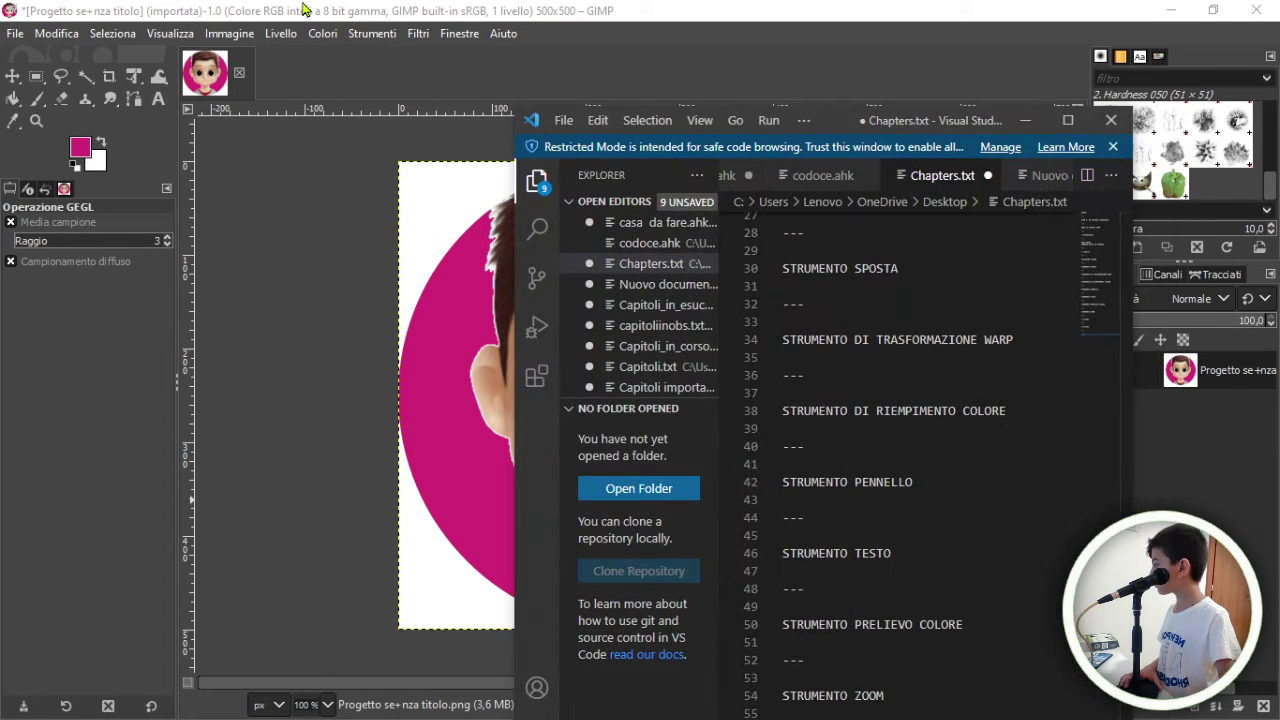
{"action": "left_click", "coordinate": [803, 120]}
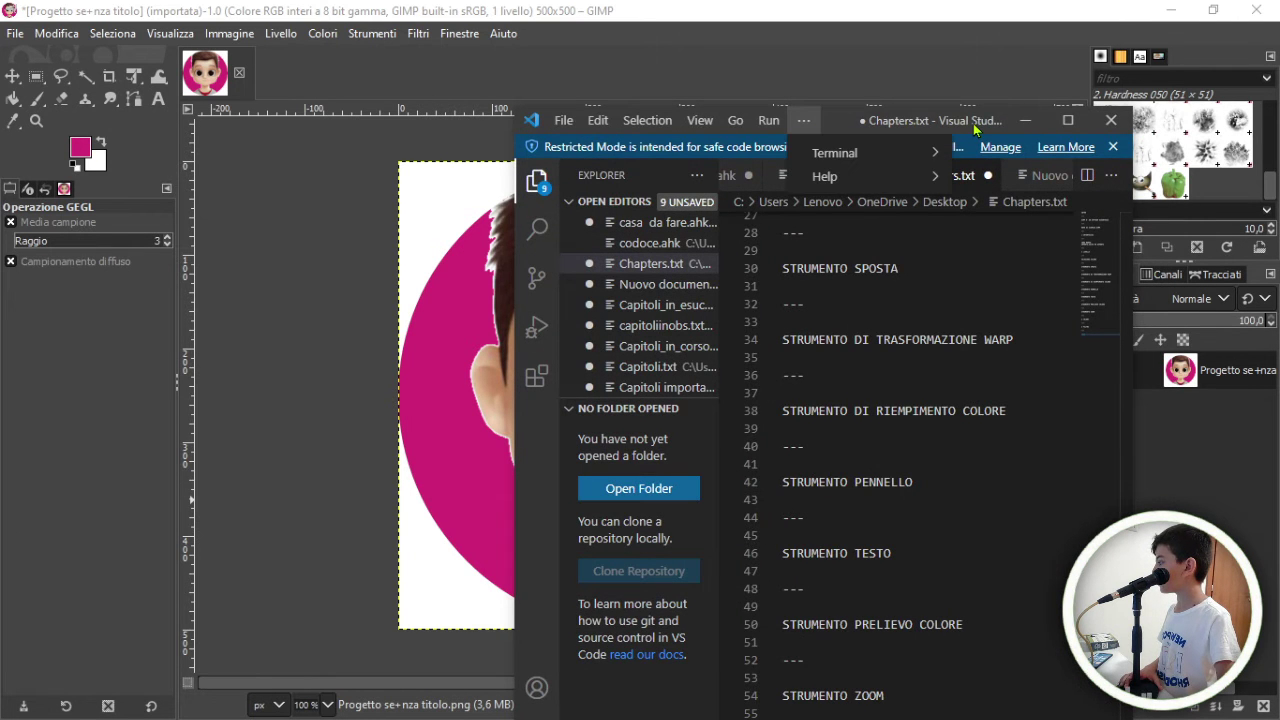
{"action": "left_click_drag", "start_coordinate": [975, 128], "coordinate": [1279, 130]}
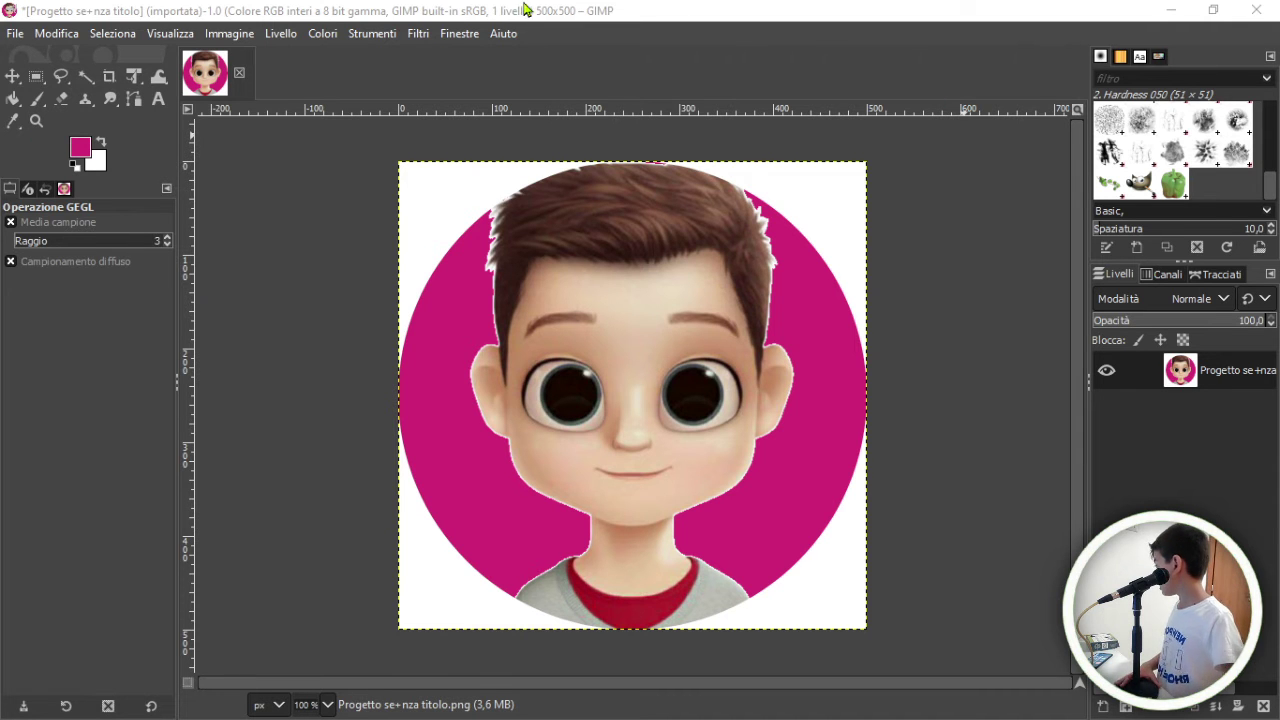
{"action": "left_click", "coordinate": [14, 34]}
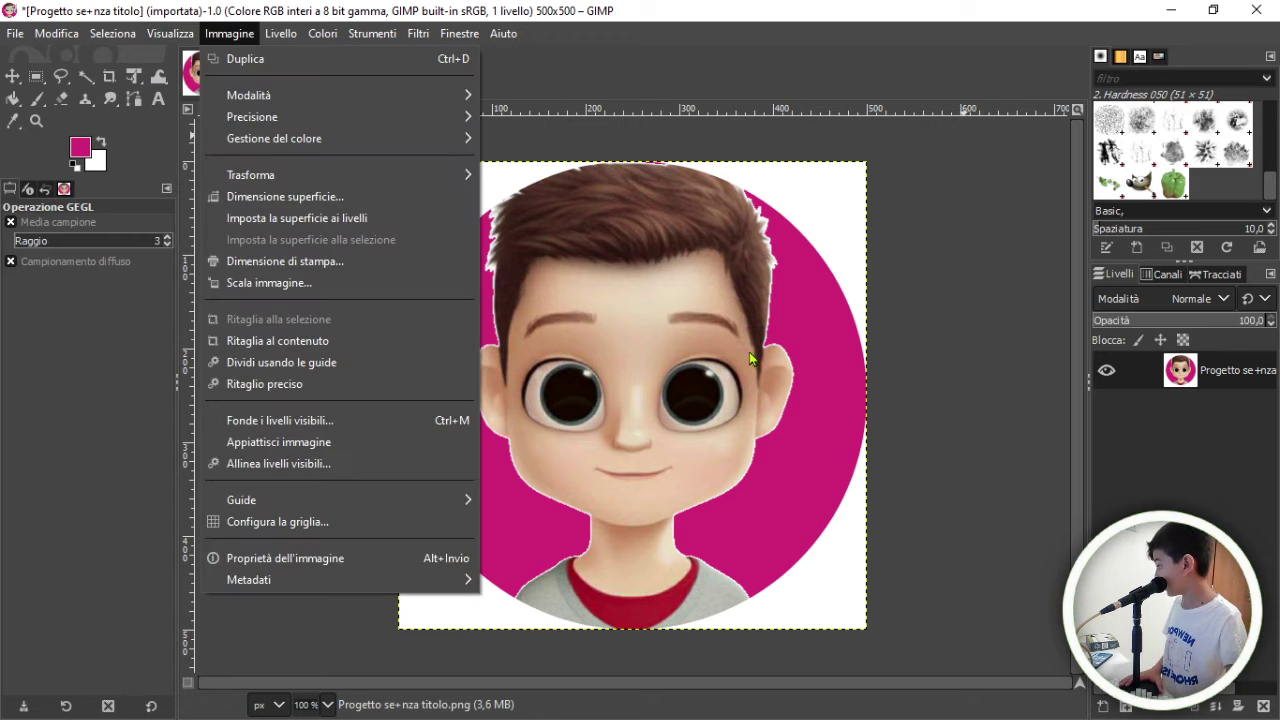
{"action": "left_click", "coordinate": [947, 330]}
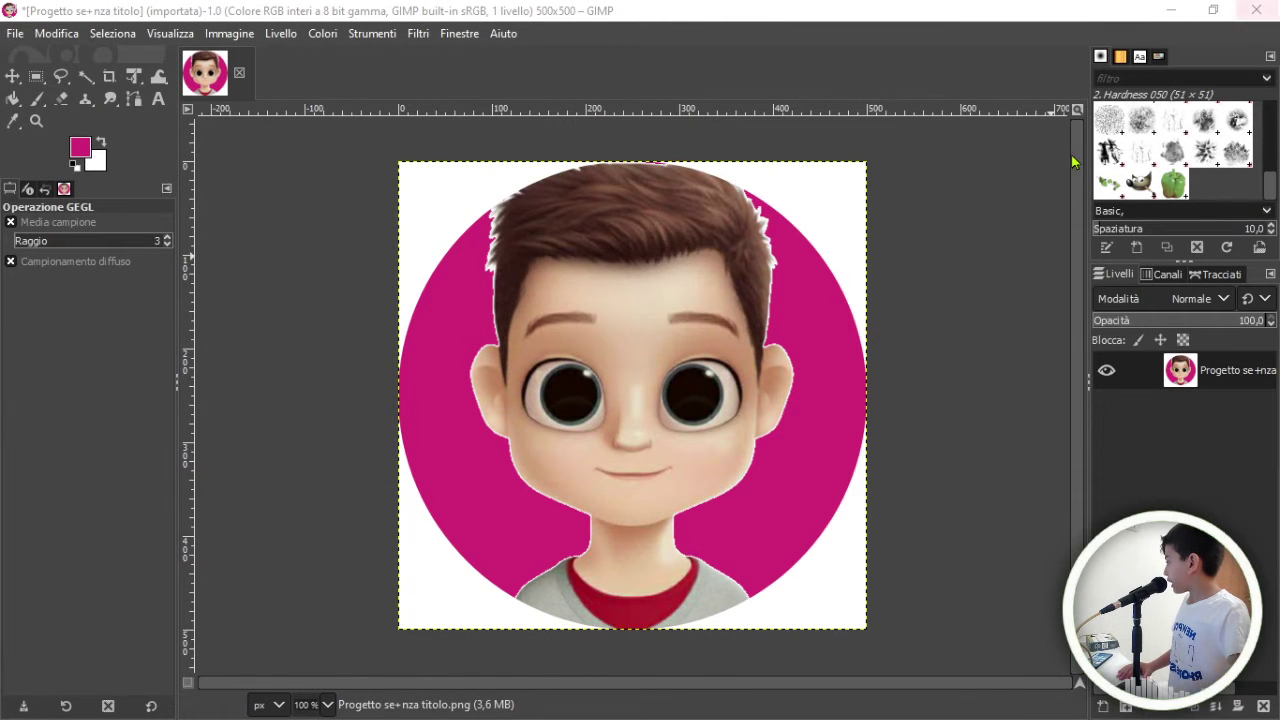
Create a new blank image from the A5 (300 ppi) template in Modelli.
{"action": "left_click", "coordinate": [10, 34]}
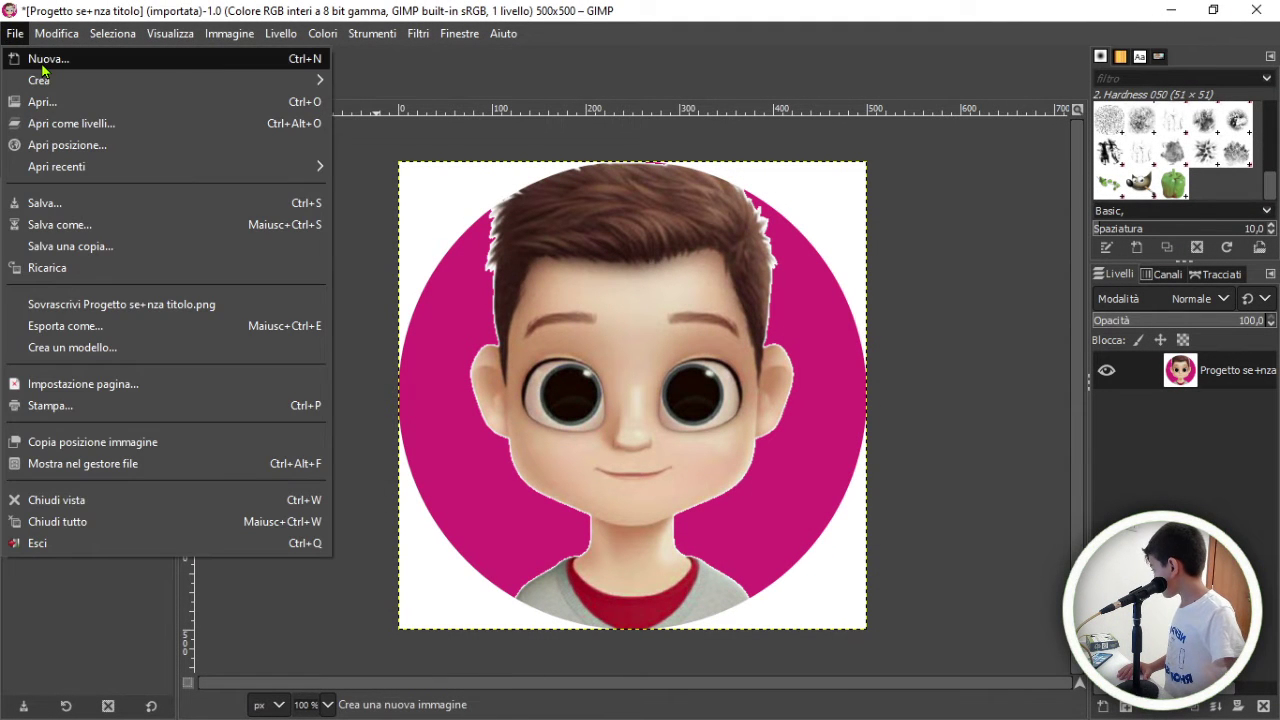
{"action": "left_click", "coordinate": [45, 59]}
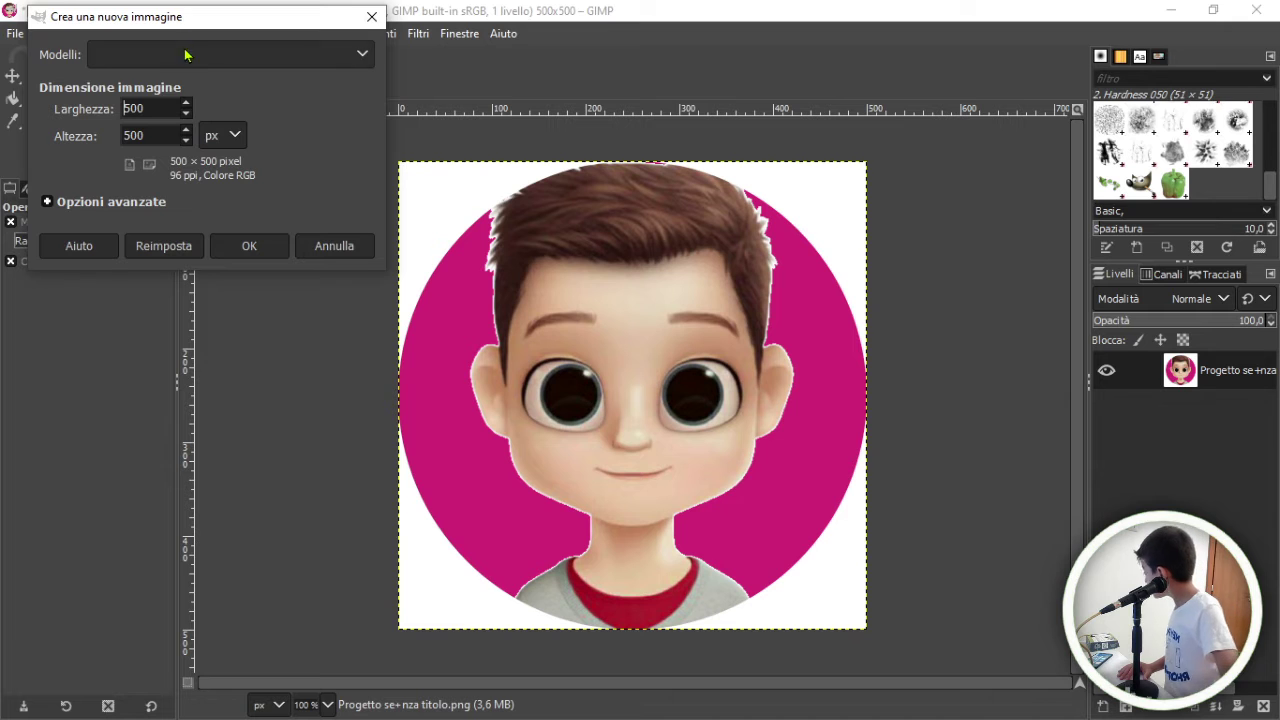
{"action": "left_click", "coordinate": [216, 60]}
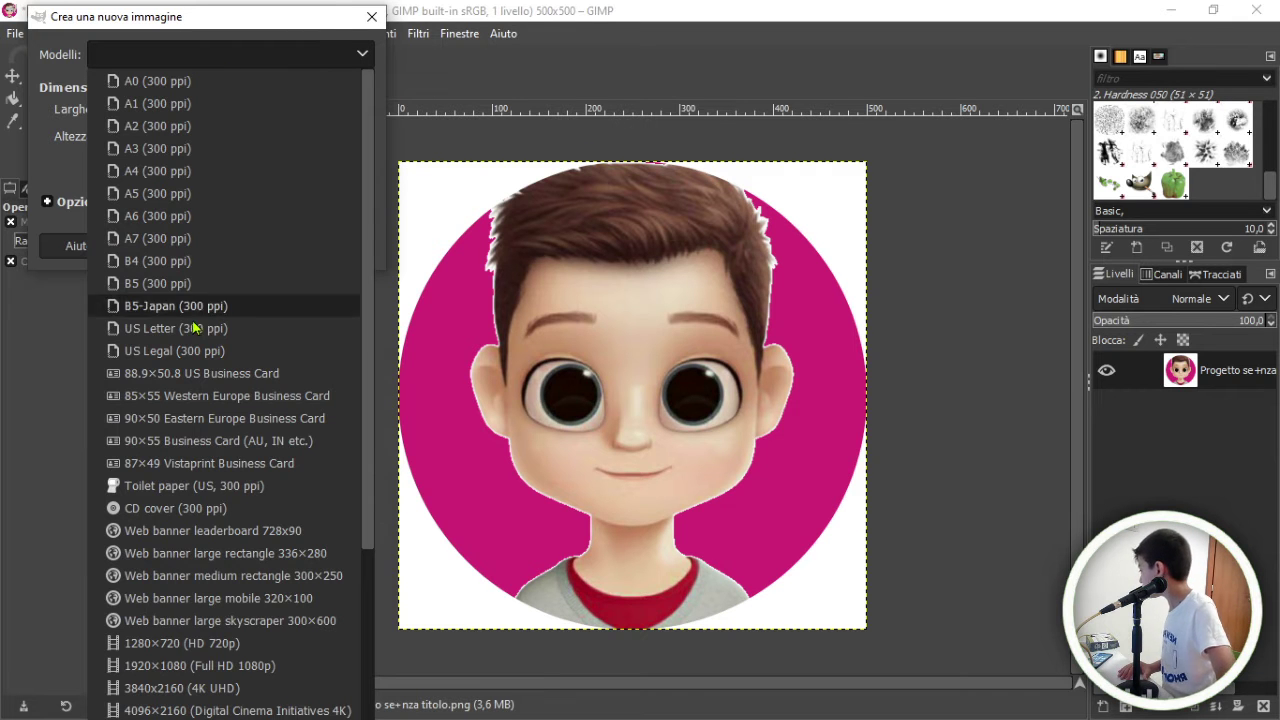
{"action": "left_click", "coordinate": [186, 194]}
{"action": "left_click", "coordinate": [249, 246]}
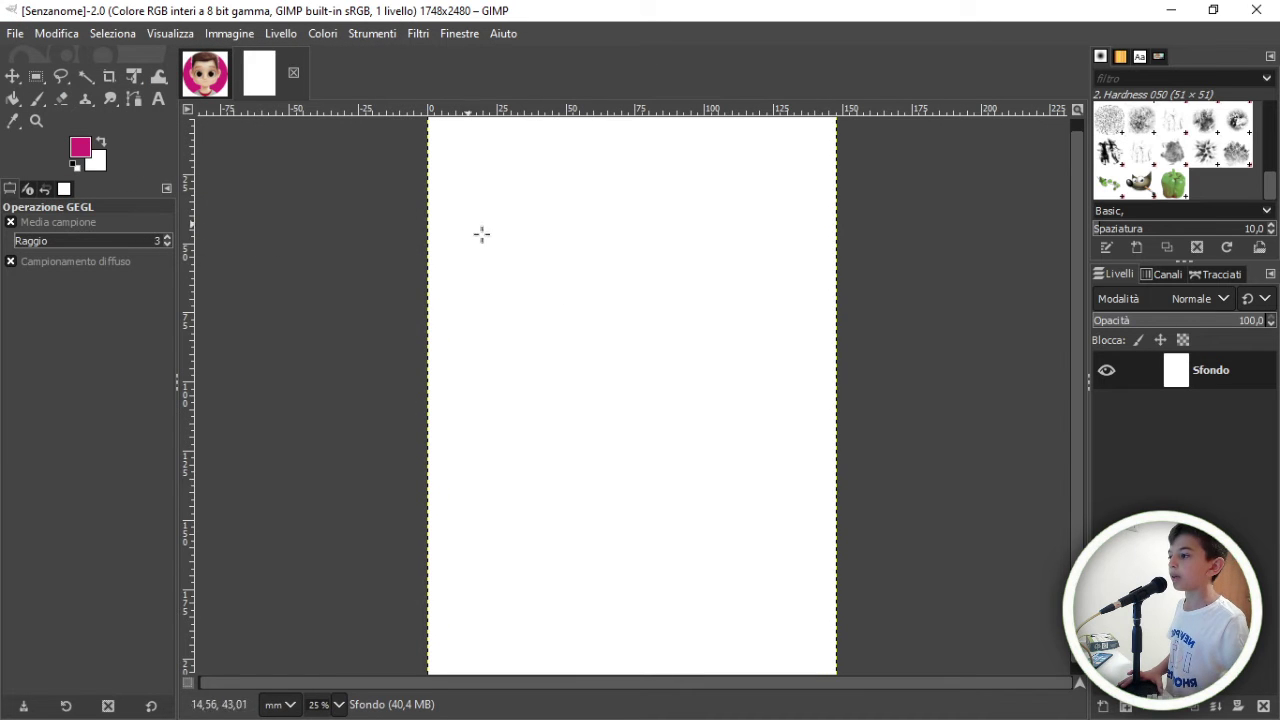
Dismiss the contrast stretch dialog and restore the window from maximized.
{"action": "key", "text": "shift+ctrl+f"}
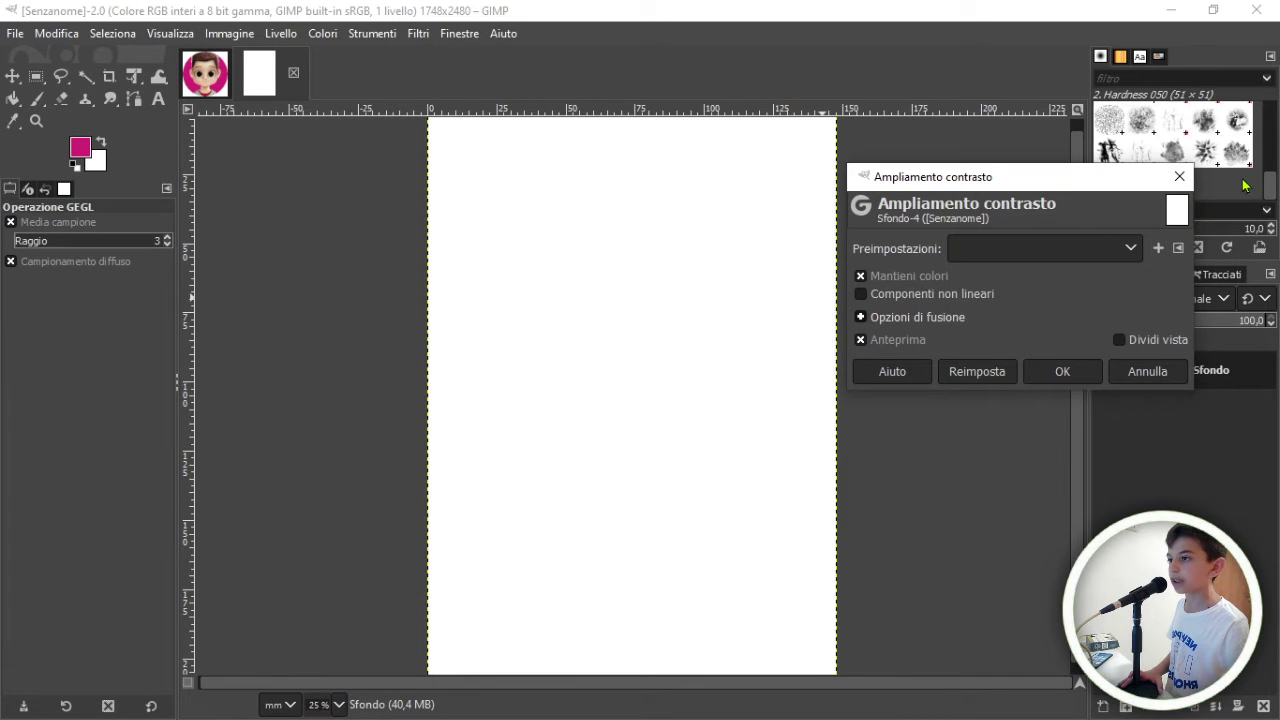
{"action": "left_click", "coordinate": [1179, 176]}
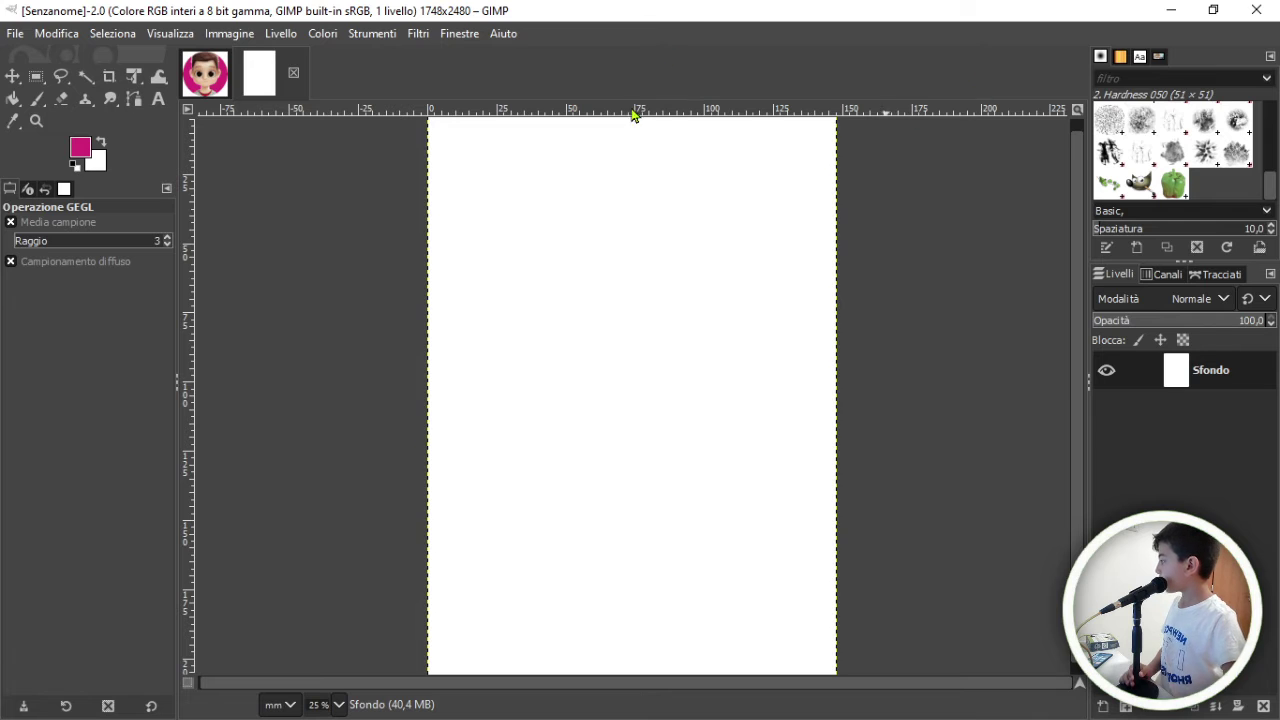
{"action": "left_click_drag", "start_coordinate": [677, 8], "coordinate": [673, 19]}
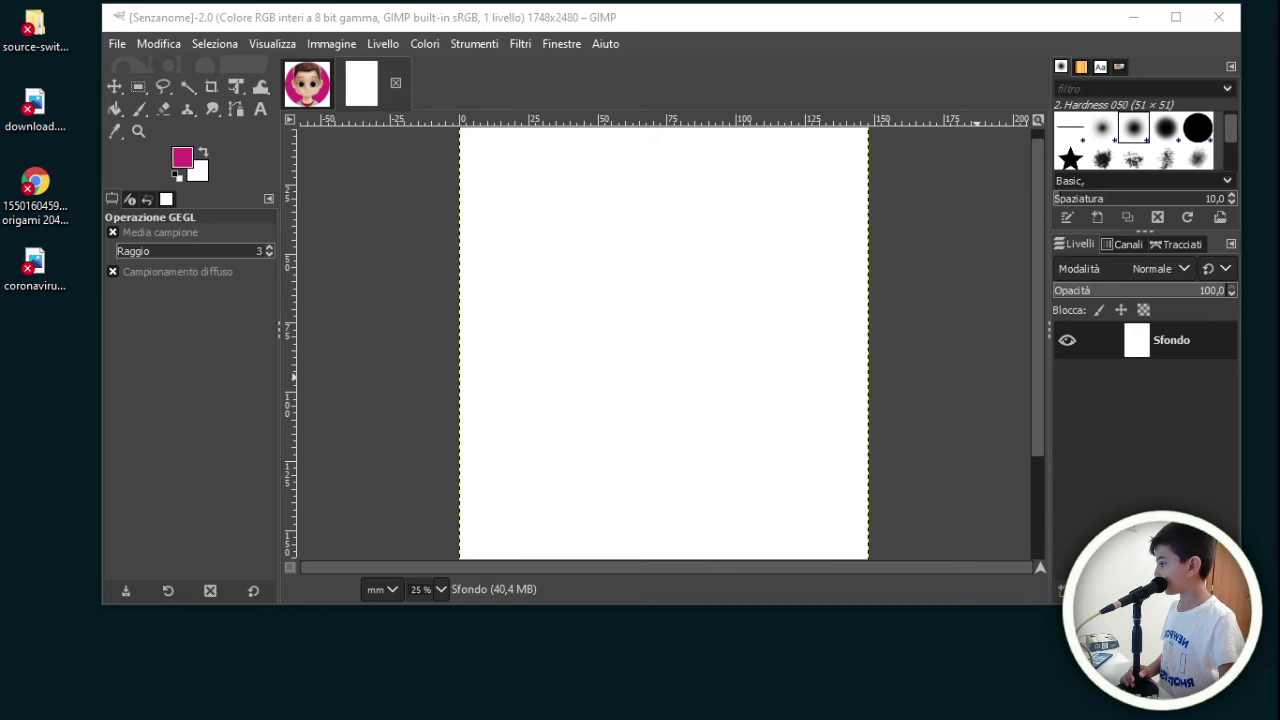
Drag the avatar PNG into GIMP and open coronavirus-animali.jpg via Apri con > GIMP.
{"action": "left_click", "coordinate": [880, 522]}
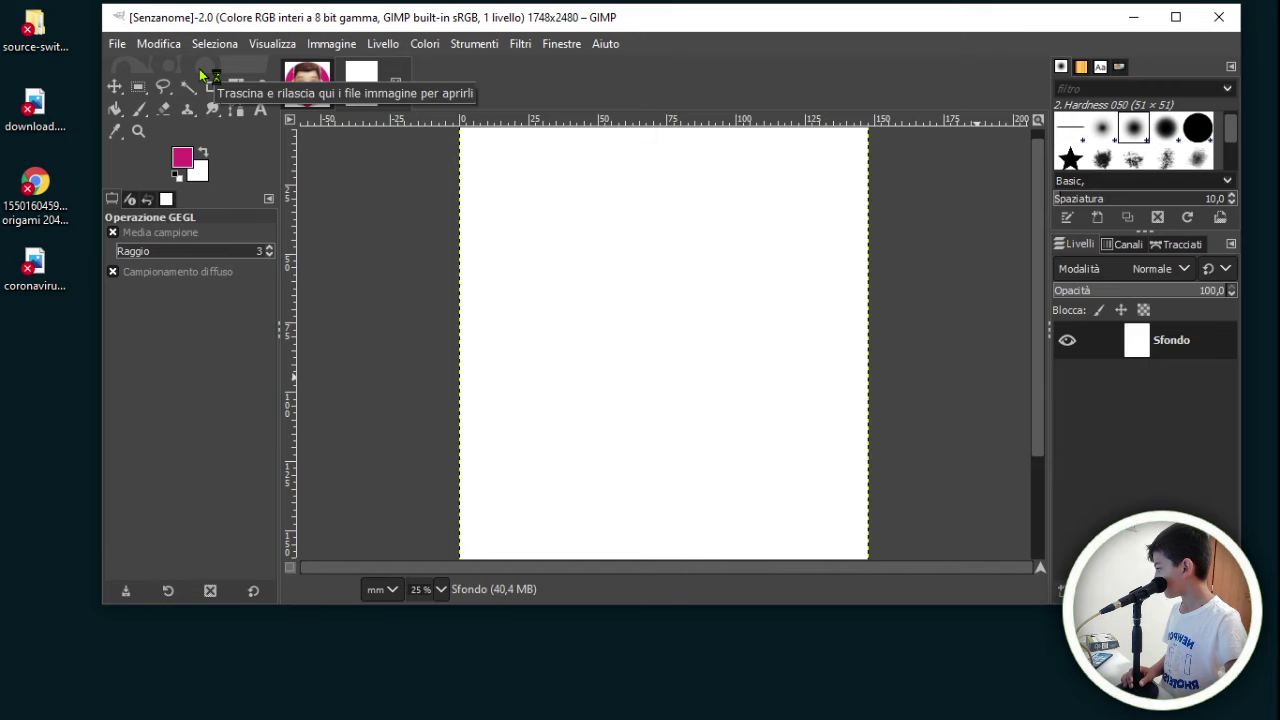
{"action": "left_click_drag", "start_coordinate": [205, 75], "coordinate": [212, 72]}
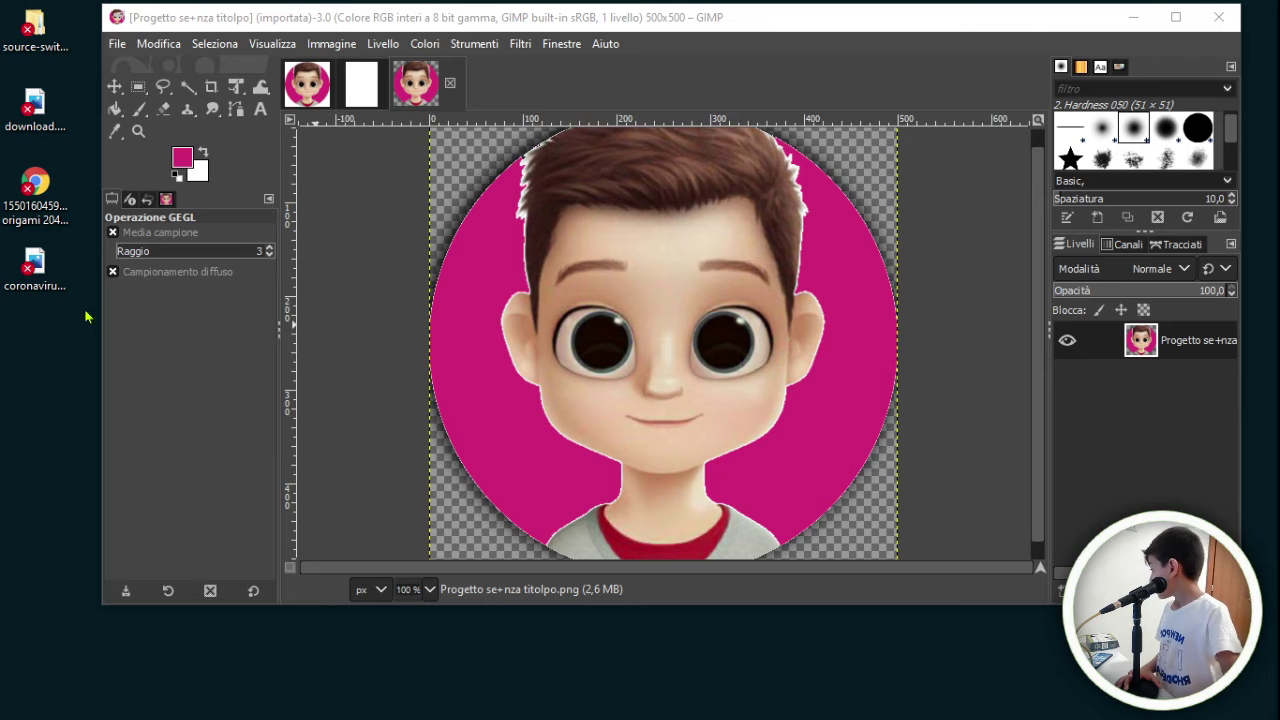
{"action": "right_click", "coordinate": [66, 281]}
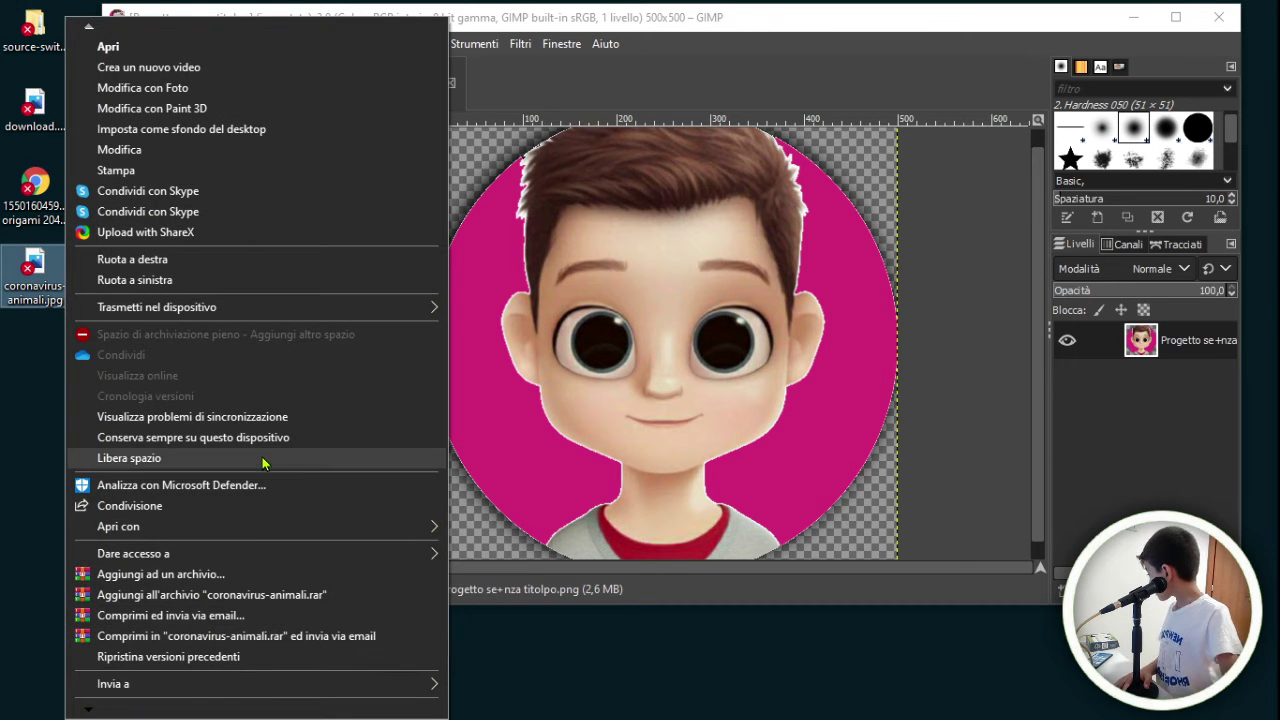
{"action": "mouse_move", "coordinate": [245, 526]}
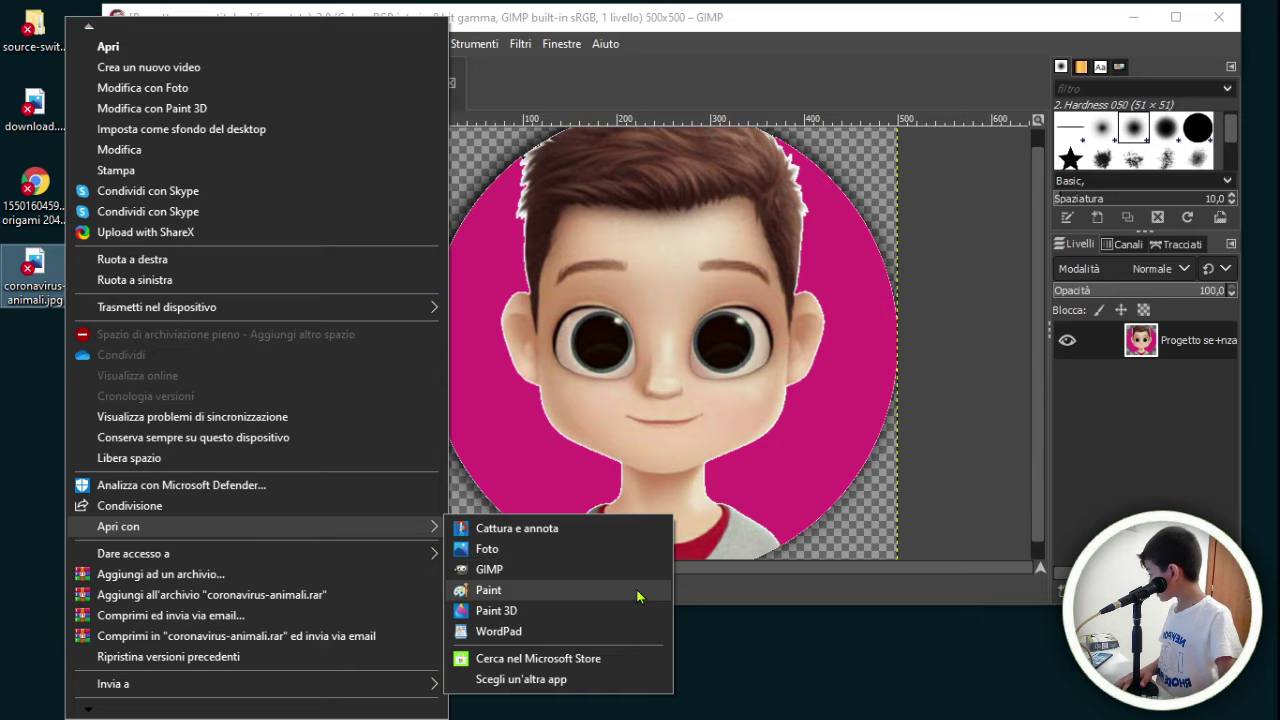
{"action": "left_click", "coordinate": [630, 573]}
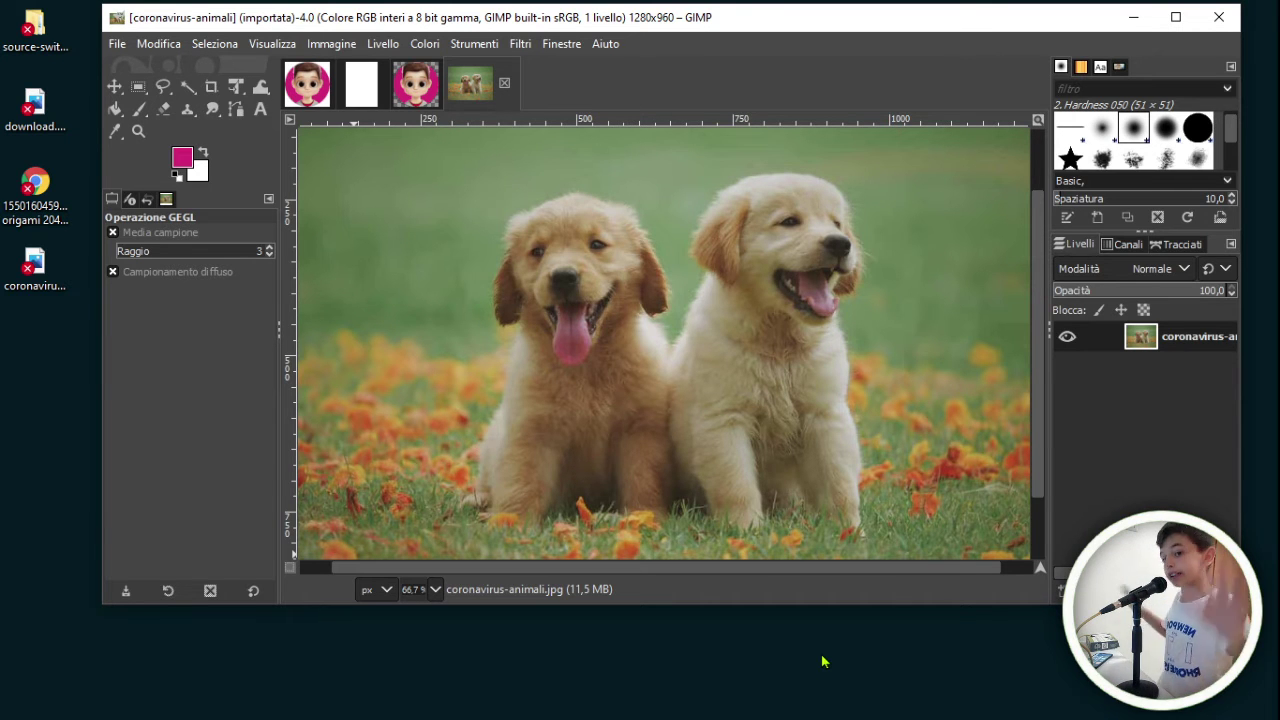
{"action": "left_click", "coordinate": [125, 42]}
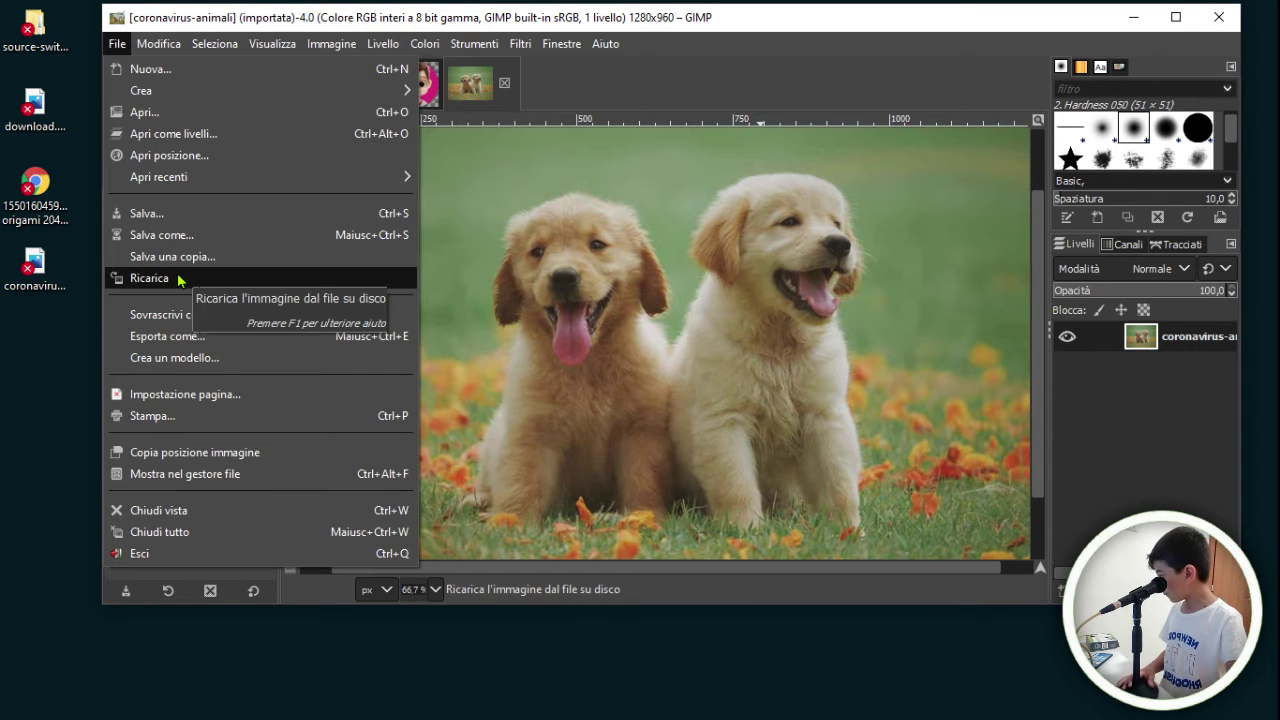
{"action": "left_click", "coordinate": [740, 355]}
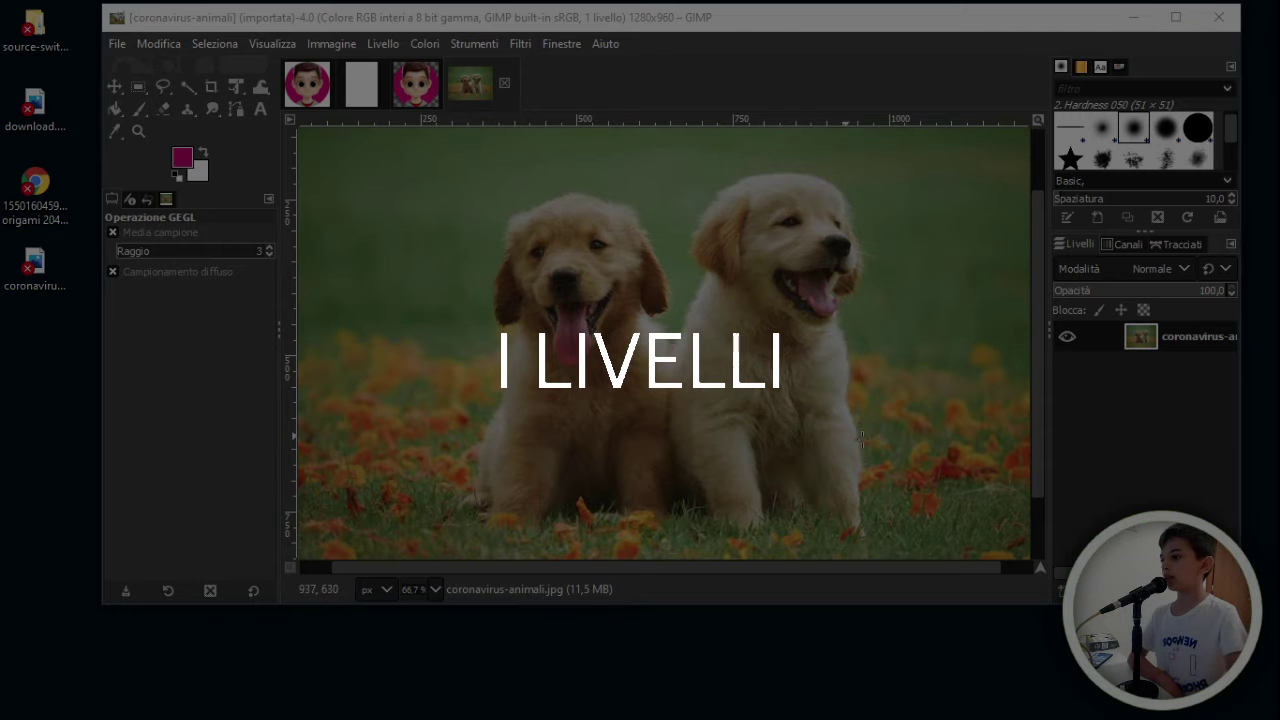
Maximize the GIMP window and fit the whole puppies photo in the view.
{"action": "left_click", "coordinate": [1175, 17]}
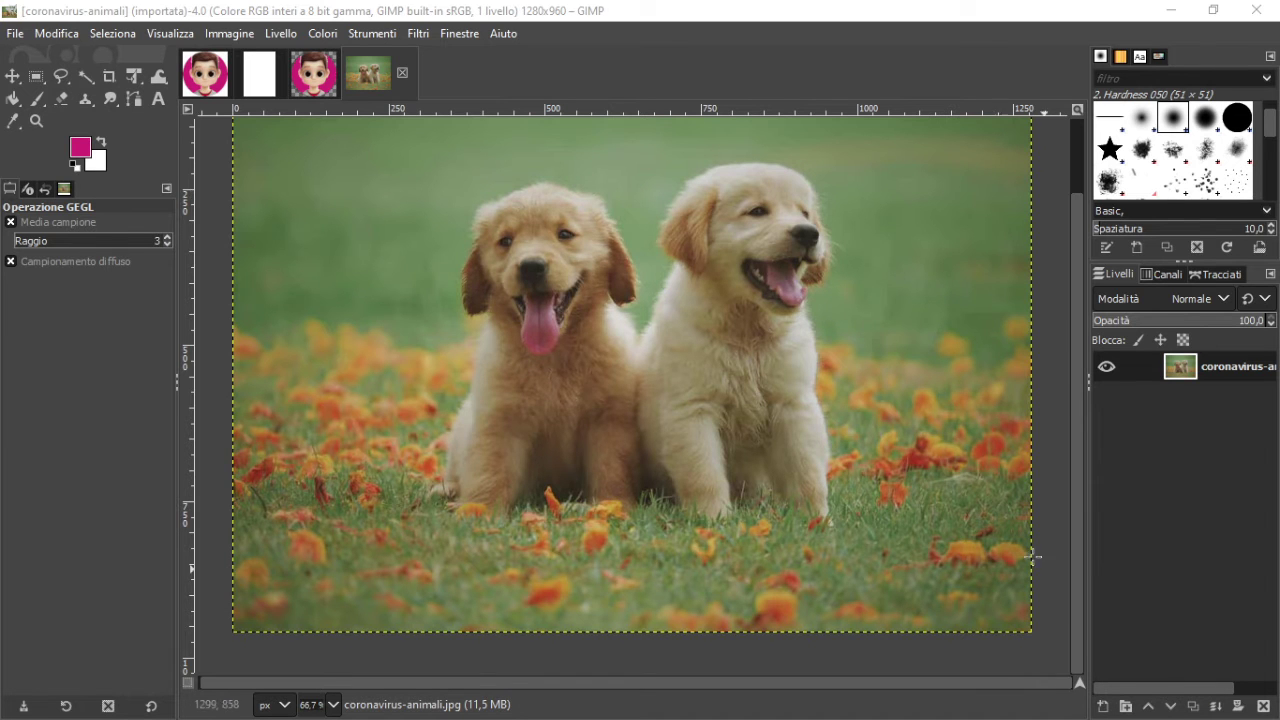
{"action": "key", "text": "ctrl+z"}
{"action": "key", "text": "ctrl+z"}
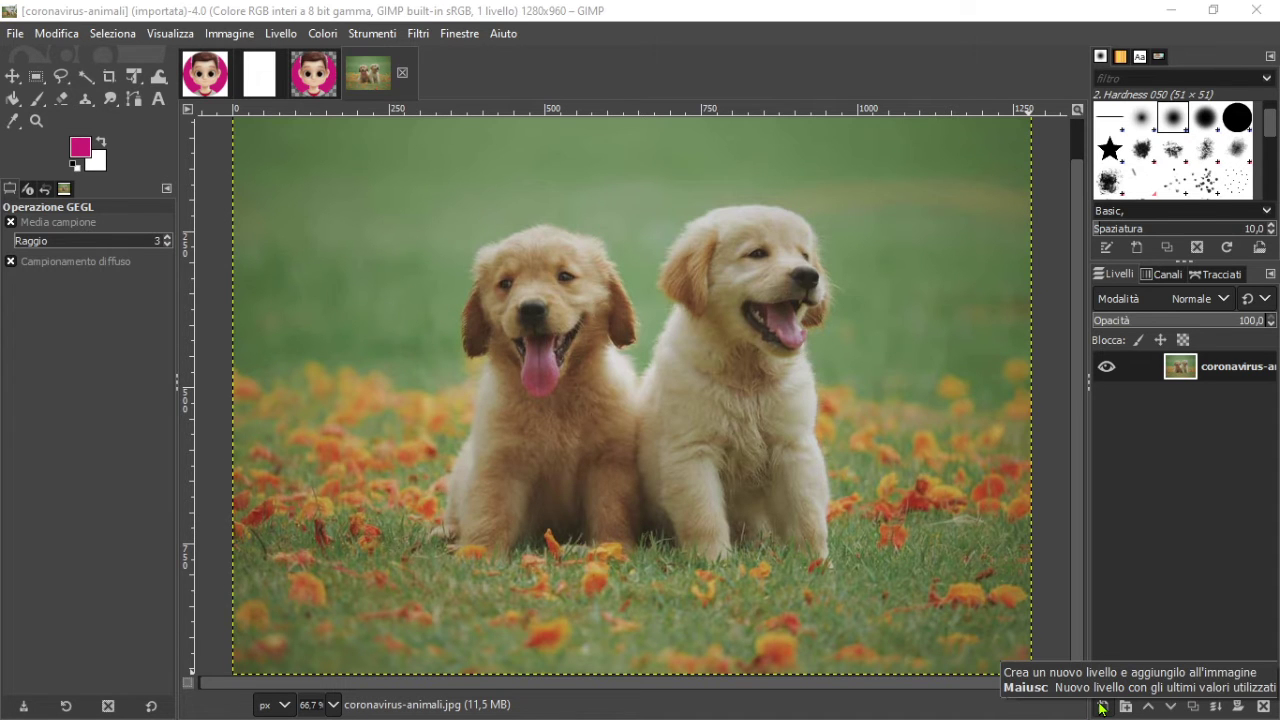
Add a new layer named Ciao with Riempi con set to Colore primo piano.
{"action": "left_click", "coordinate": [1101, 707]}
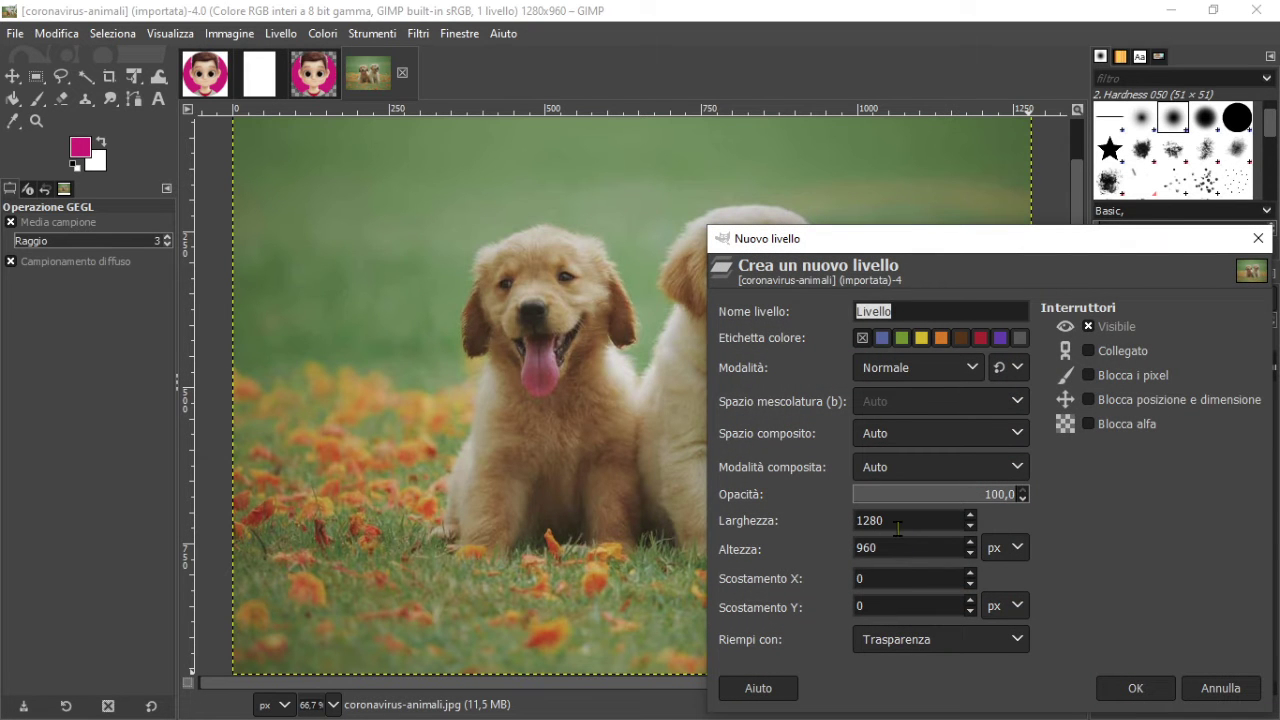
{"action": "key", "text": "BackSpace"}
{"action": "left_click", "coordinate": [913, 636]}
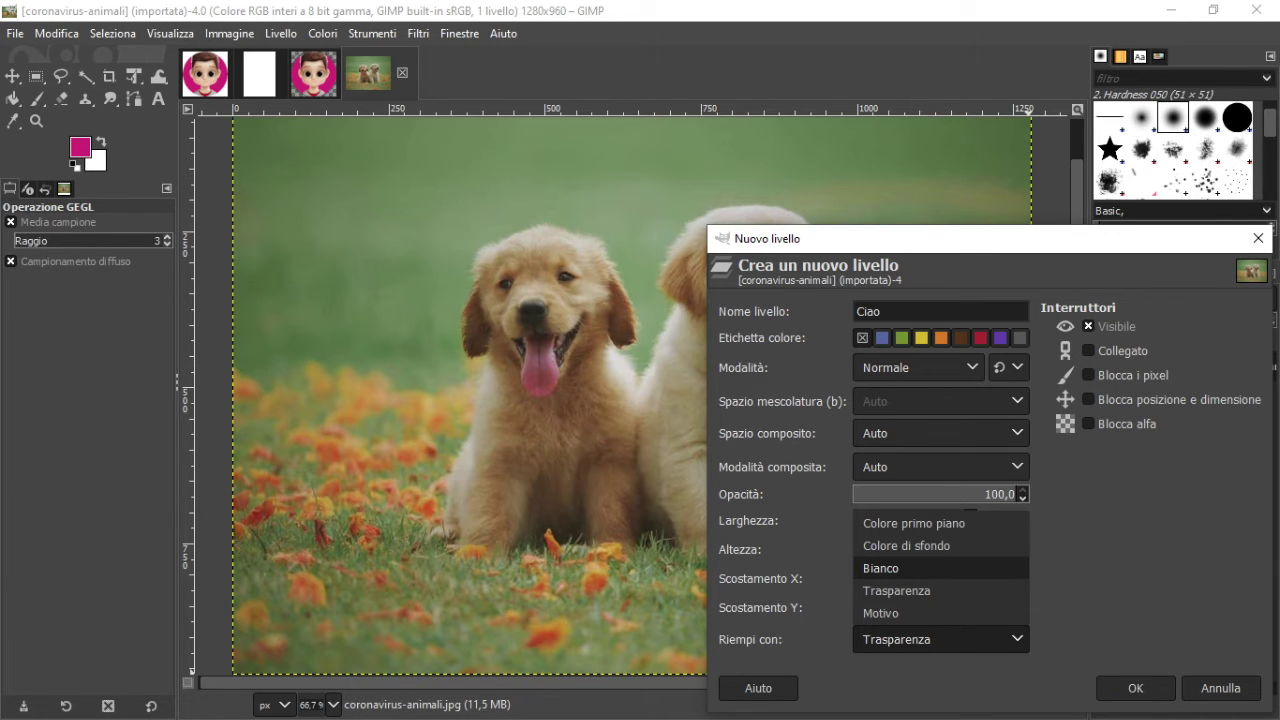
{"action": "left_click", "coordinate": [953, 526]}
Confirm the Ciao layer and toggle its visibility to compare it with the photo.
{"action": "left_click", "coordinate": [1119, 689]}
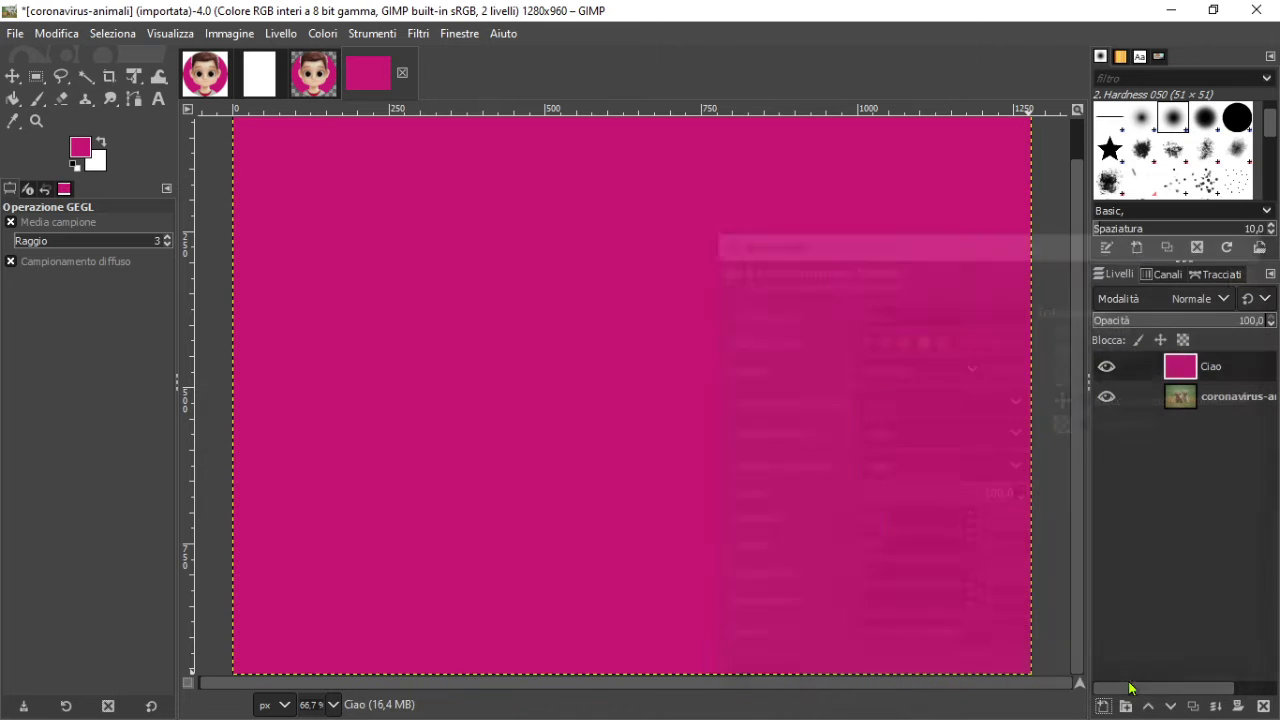
{"action": "left_click", "coordinate": [1106, 367]}
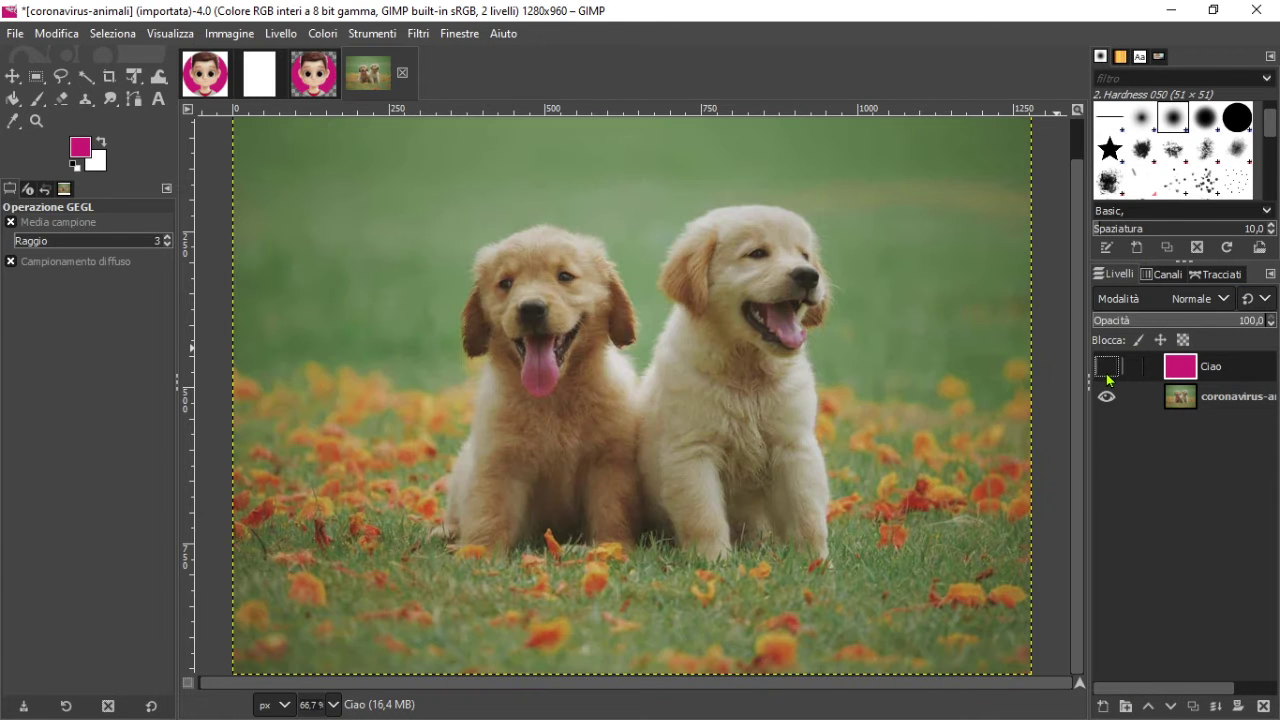
{"action": "left_click", "coordinate": [1107, 372]}
{"action": "left_click", "coordinate": [1107, 368]}
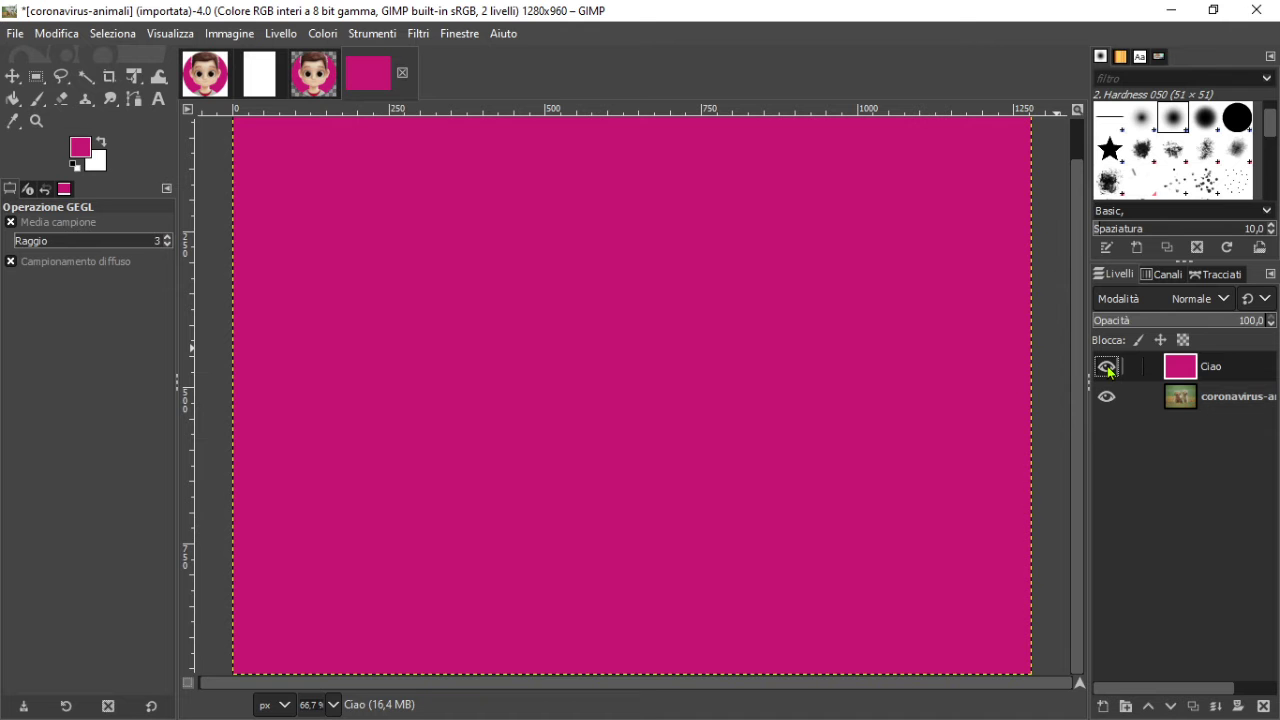
{"action": "left_click", "coordinate": [1108, 370]}
{"action": "left_click", "coordinate": [1107, 369]}
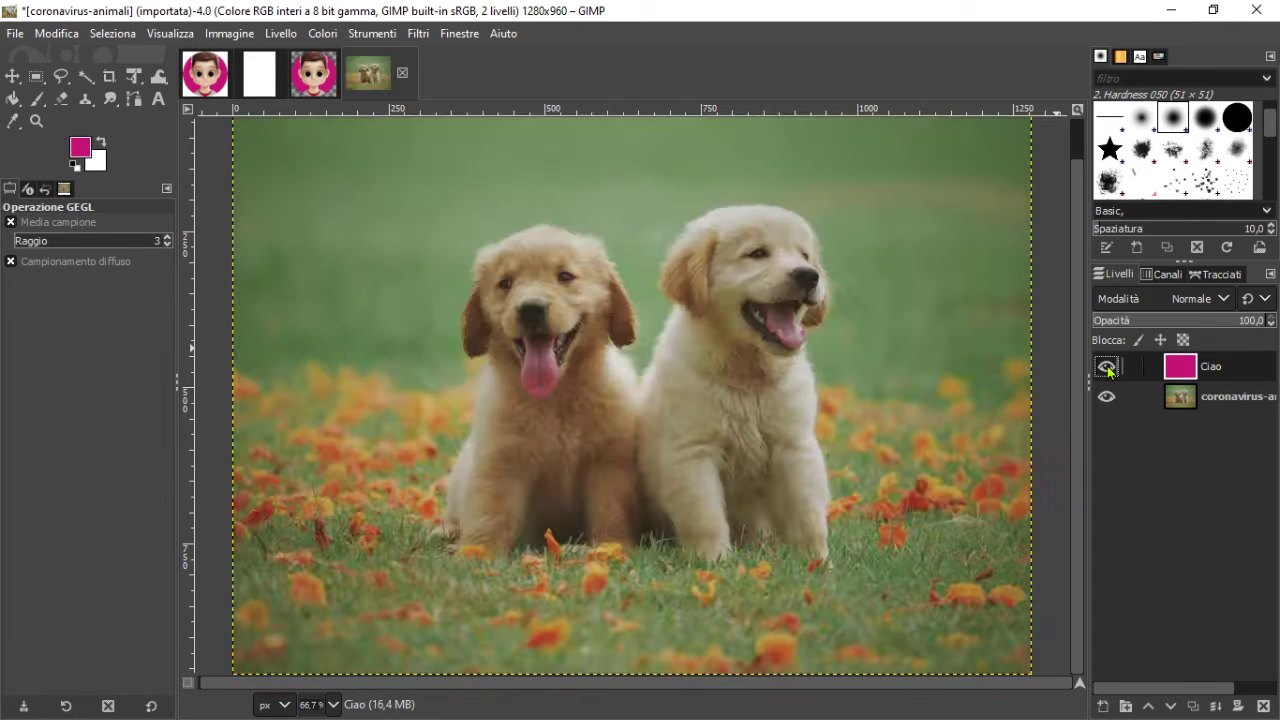
{"action": "left_click", "coordinate": [1107, 369]}
{"action": "left_click", "coordinate": [1107, 369]}
{"action": "left_click", "coordinate": [1108, 371]}
{"action": "left_click", "coordinate": [1108, 371]}
{"action": "left_click", "coordinate": [1108, 371]}
Move Ciao below coronavirus-animali and make both layers visible again.
{"action": "left_click_drag", "start_coordinate": [1238, 368], "coordinate": [1238, 414]}
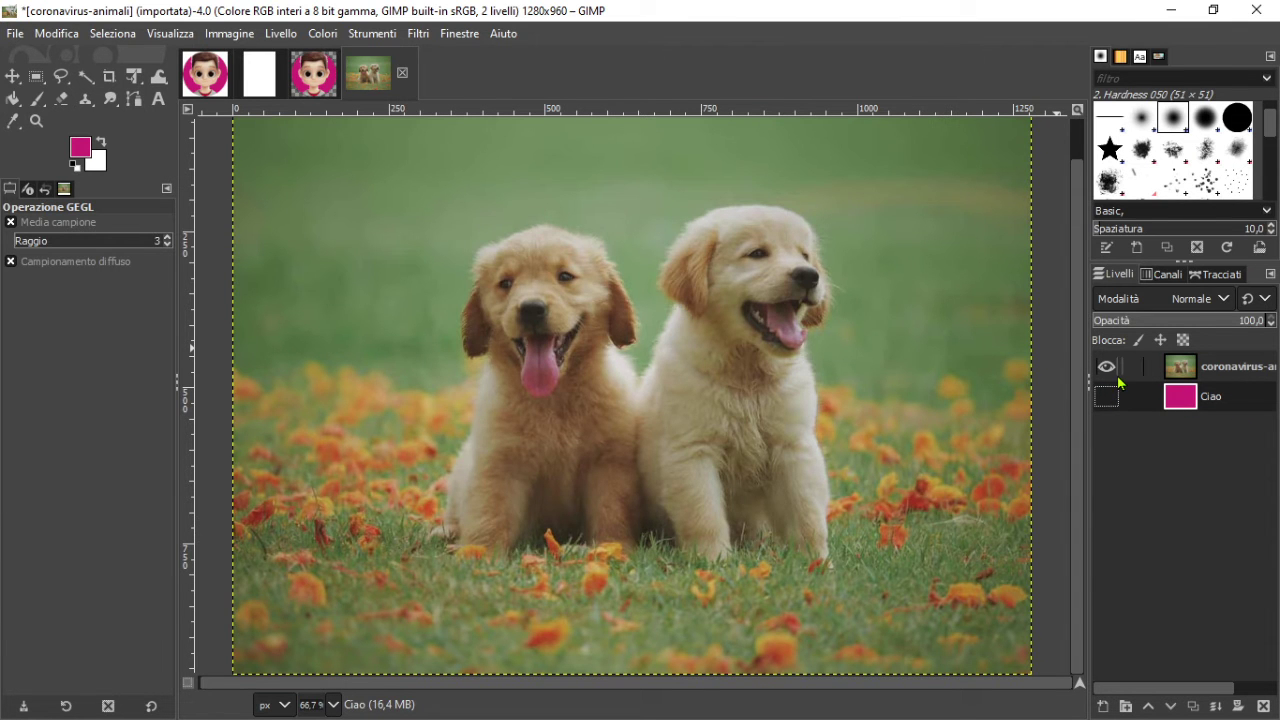
{"action": "left_click", "coordinate": [1118, 378]}
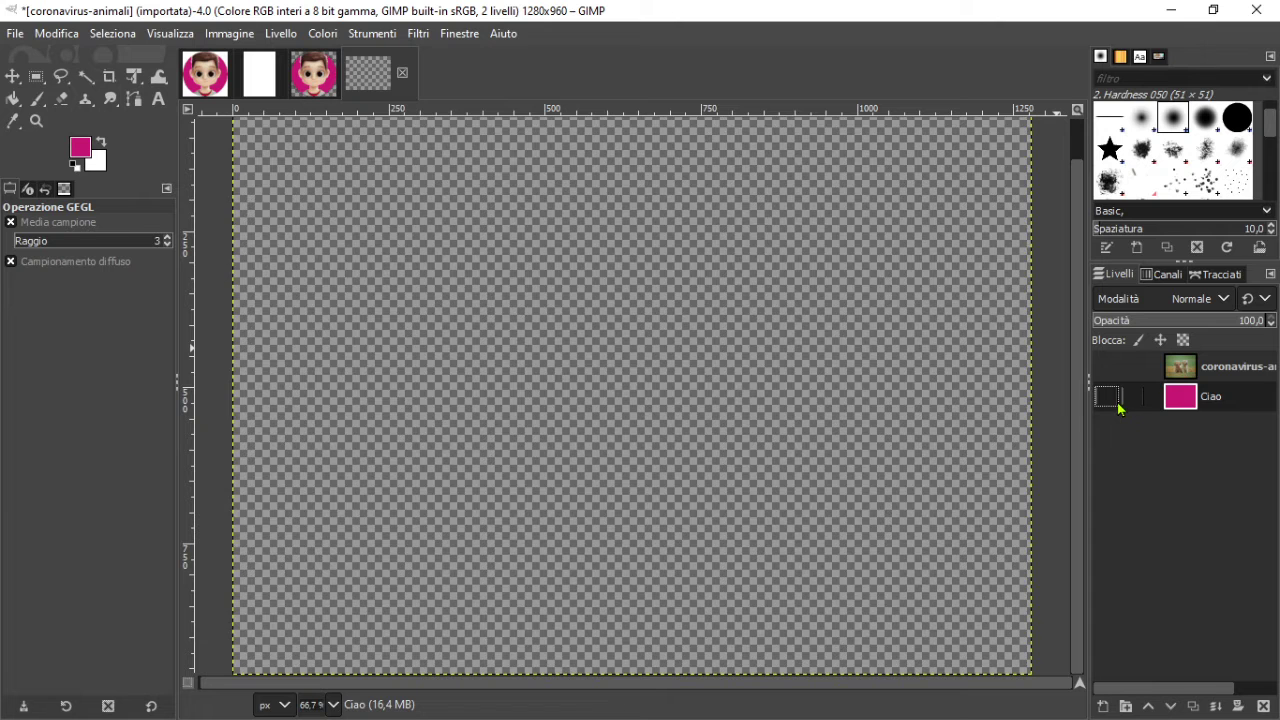
{"action": "left_click", "coordinate": [1116, 400]}
{"action": "left_click", "coordinate": [1110, 372]}
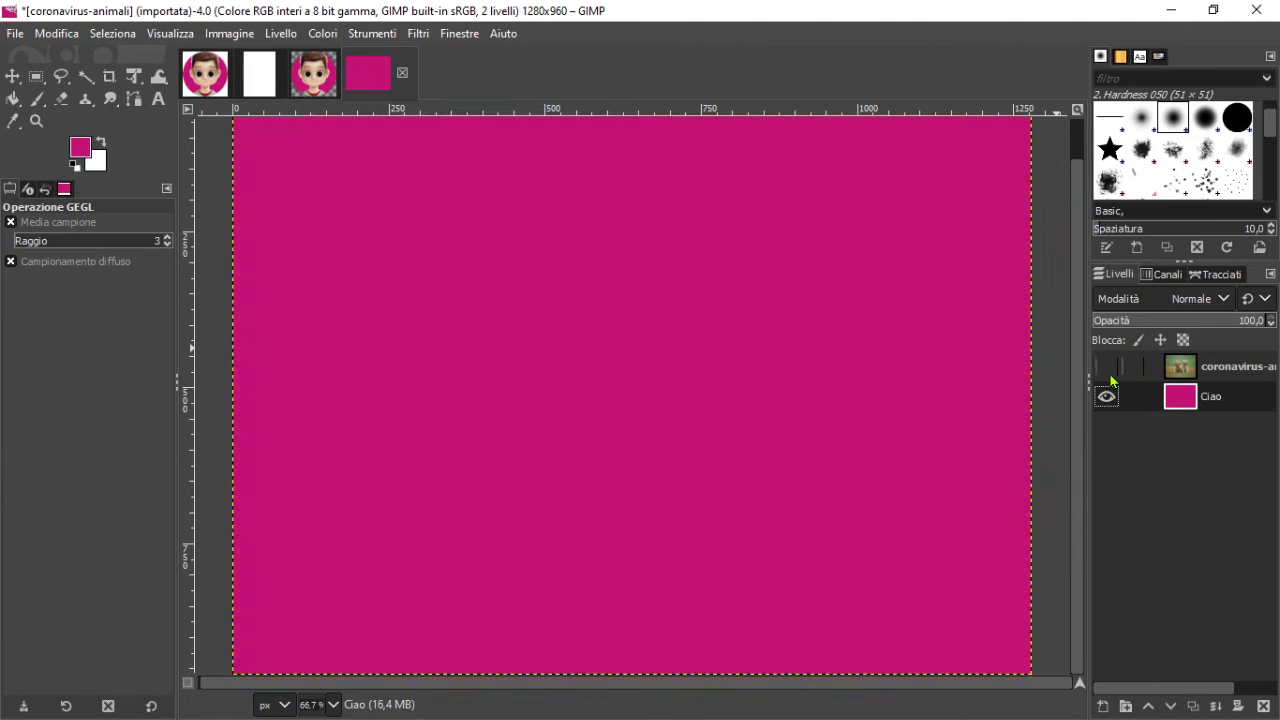
{"action": "left_click", "coordinate": [1110, 374]}
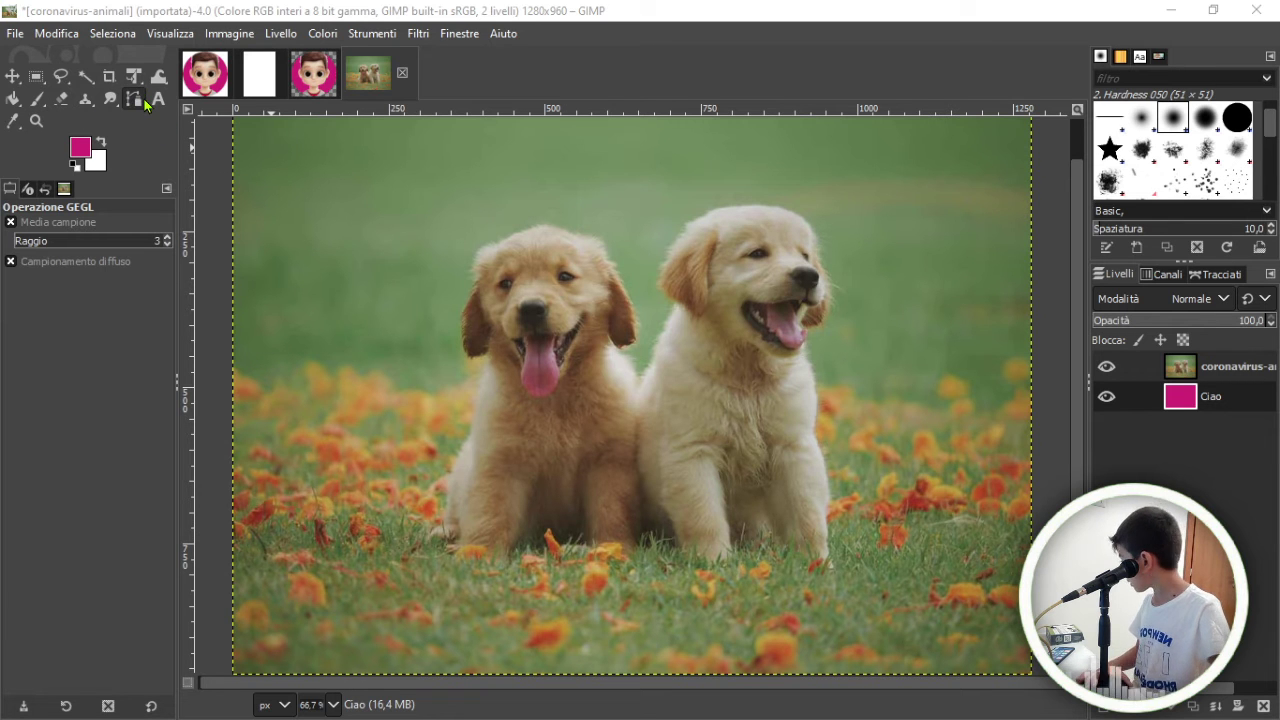
Draw a text box over the left puppy's face and start typing the Ciao text.
{"action": "left_click", "coordinate": [158, 99]}
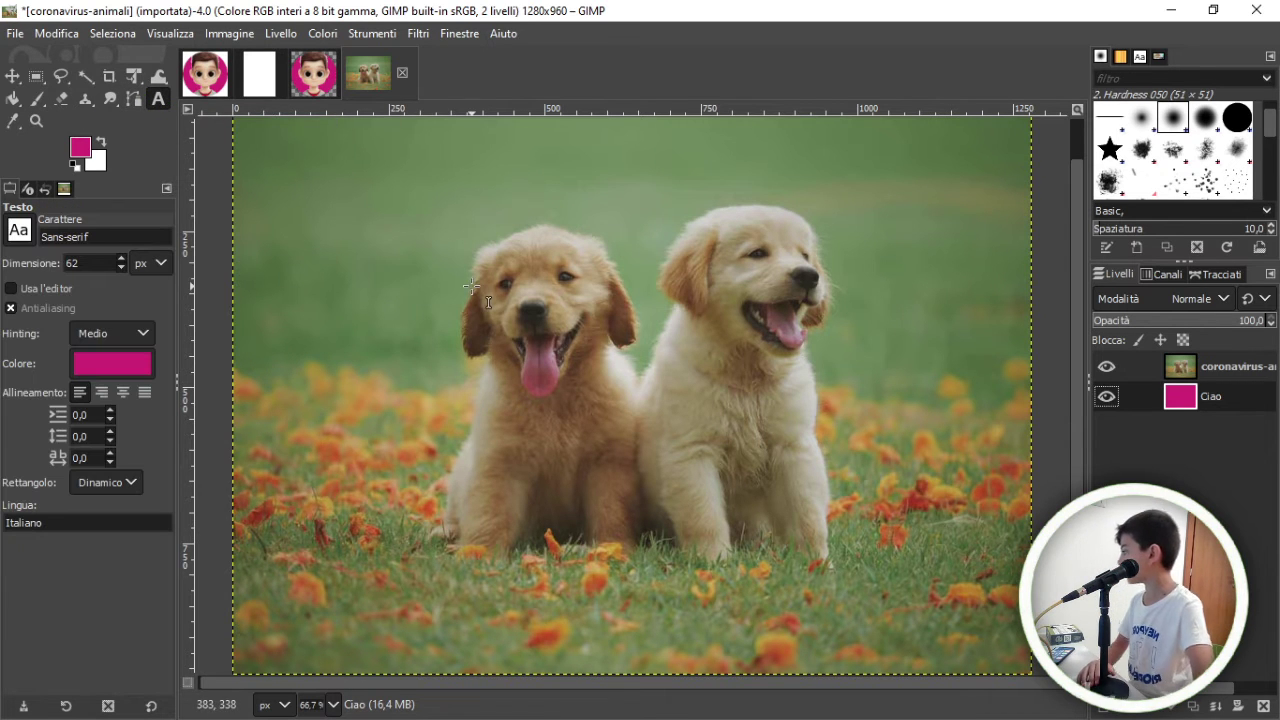
{"action": "left_click_drag", "start_coordinate": [411, 252], "coordinate": [585, 385]}
{"action": "type", "text": "Cia"}
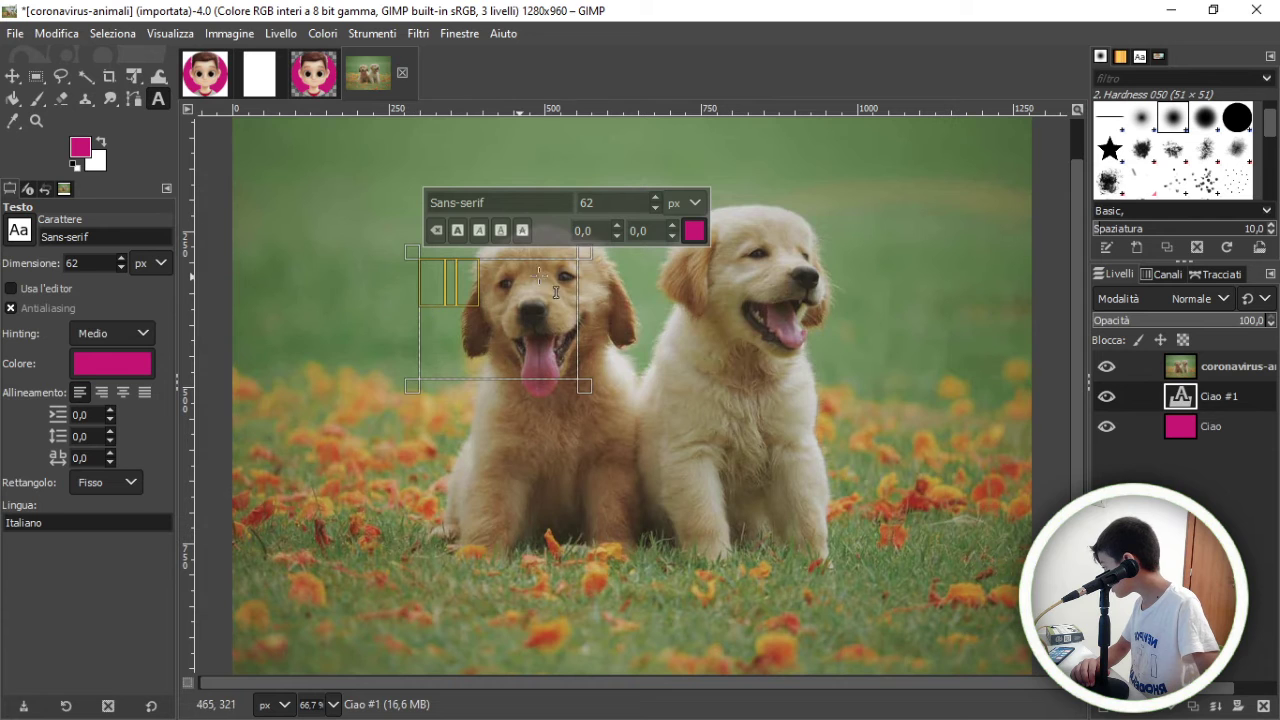
{"action": "type", "text": "o"}
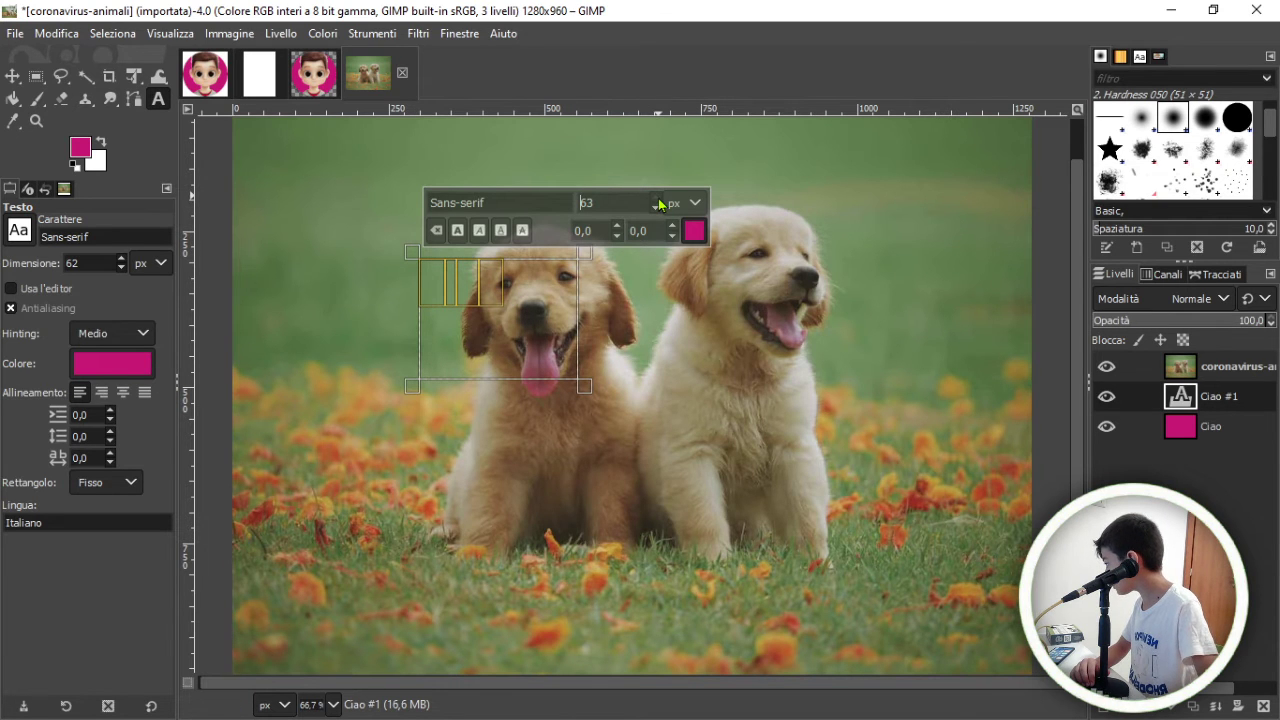
{"action": "scroll", "coordinate": [659, 204], "scroll_direction": "up", "scroll_amount": 4}
{"action": "scroll", "coordinate": [659, 204], "scroll_direction": "up", "scroll_amount": 4}
{"action": "scroll", "coordinate": [659, 204], "scroll_direction": "up", "scroll_amount": 4}
{"action": "scroll", "coordinate": [659, 204], "scroll_direction": "up", "scroll_amount": 5}
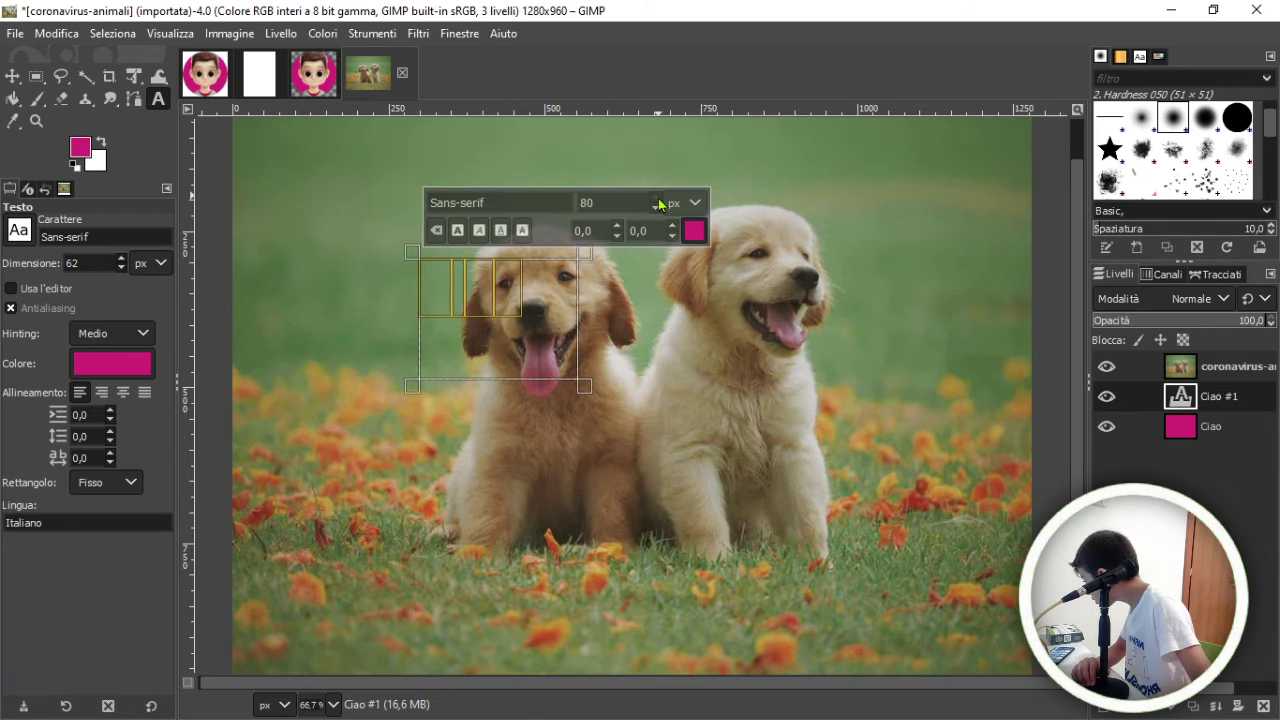
{"action": "scroll", "coordinate": [659, 204], "scroll_direction": "up", "scroll_amount": 6}
{"action": "scroll", "coordinate": [659, 204], "scroll_direction": "up", "scroll_amount": 6}
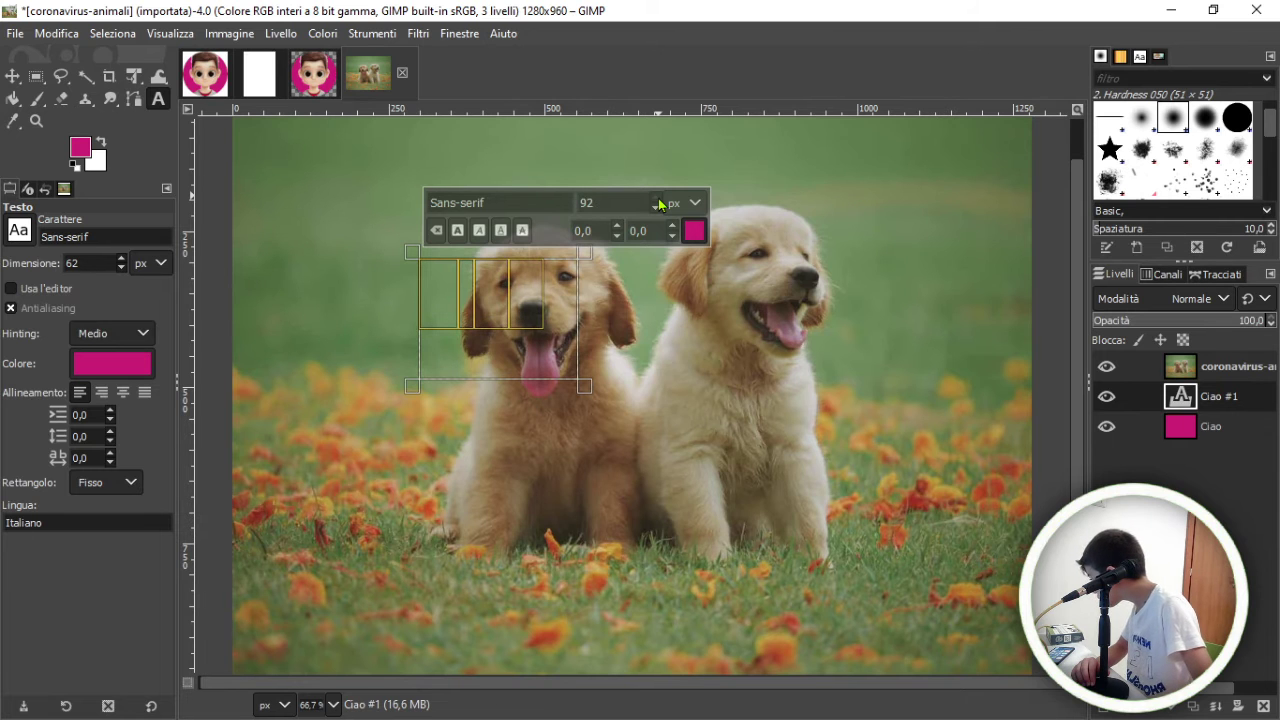
Give the text a dark colour and redraw the text box over the left puppy's head.
{"action": "left_click", "coordinate": [696, 231]}
{"action": "mouse_move", "coordinate": [624, 211]}
{"action": "left_mouse_down"}
{"action": "mouse_move", "coordinate": [551, 256]}
{"action": "mouse_move", "coordinate": [541, 310]}
{"action": "left_mouse_up"}
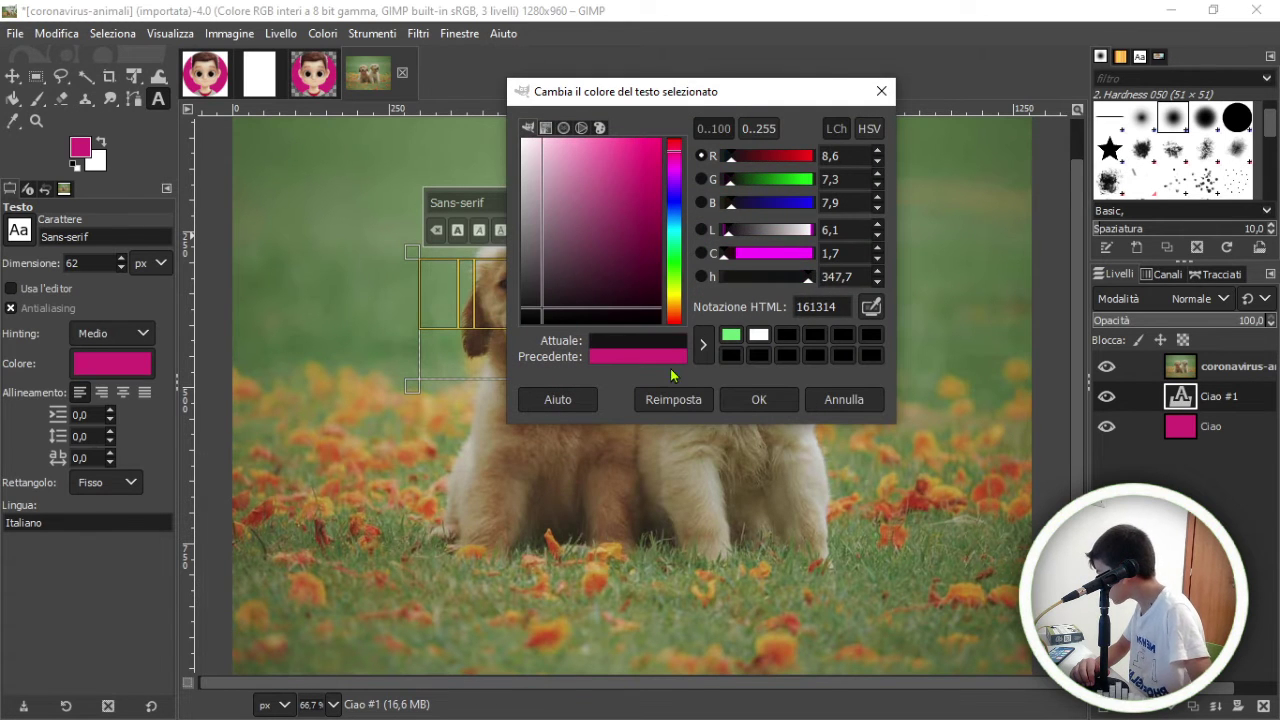
{"action": "left_click", "coordinate": [757, 400]}
{"action": "left_click", "coordinate": [668, 421]}
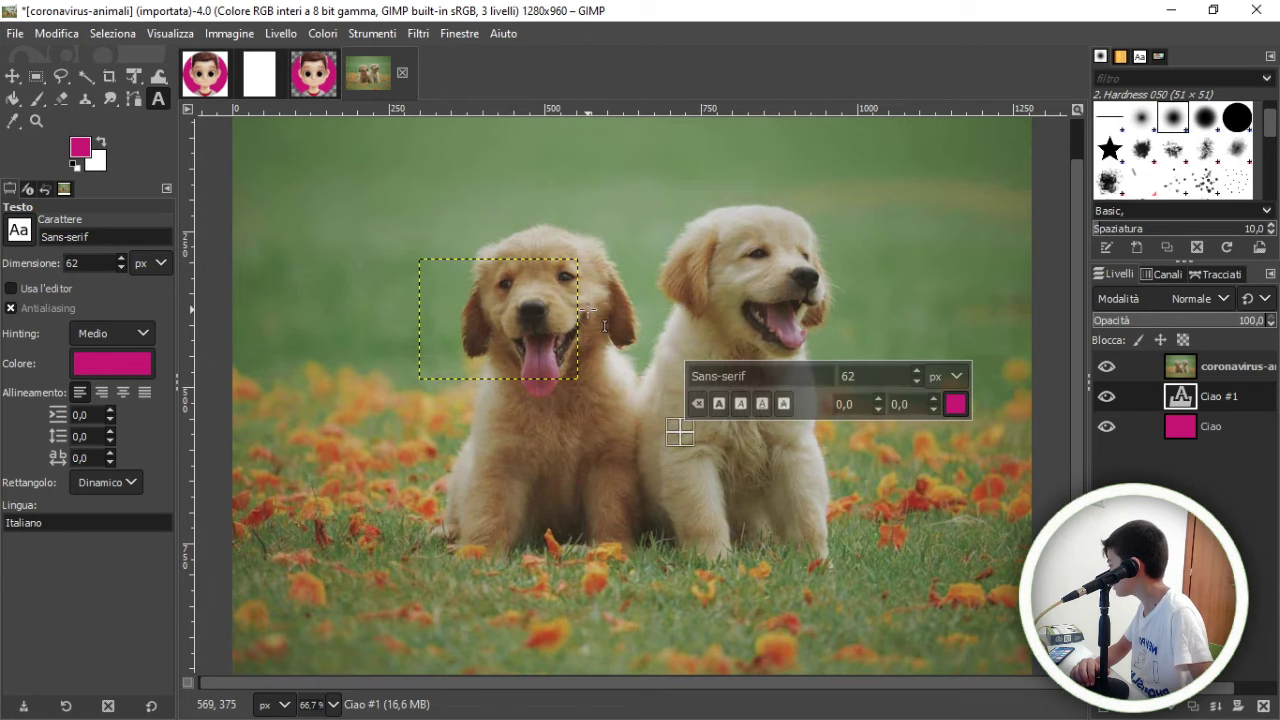
{"action": "left_click_drag", "start_coordinate": [594, 302], "coordinate": [408, 353]}
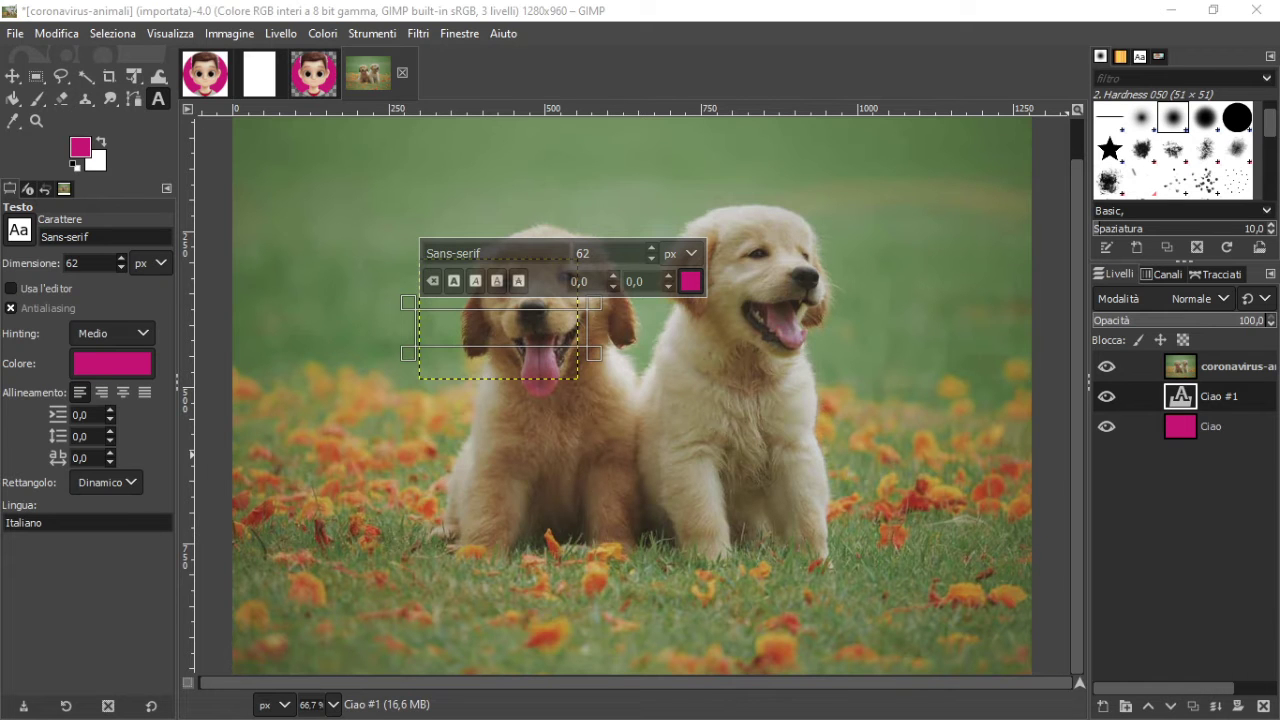
Raise the Ciao #1 layer above the photo and delete its text.
{"action": "left_click", "coordinate": [1150, 707]}
{"action": "left_click", "coordinate": [909, 403]}
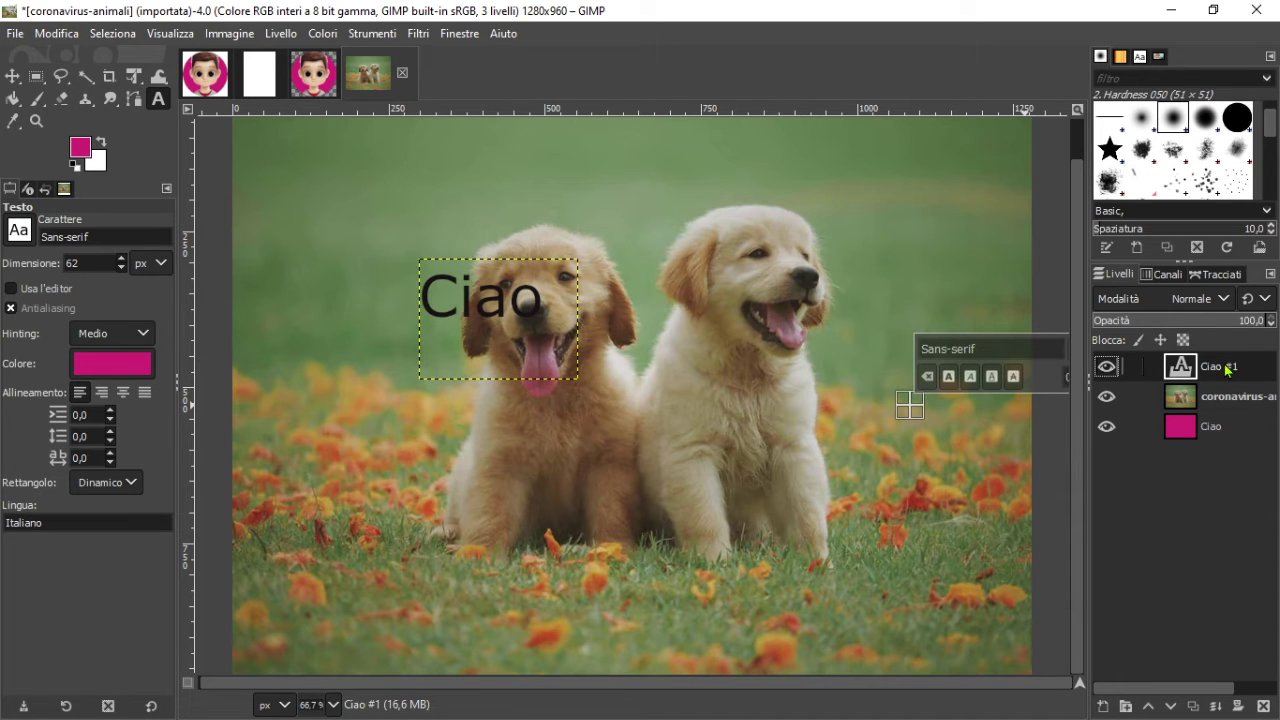
{"action": "key", "text": "Delete"}
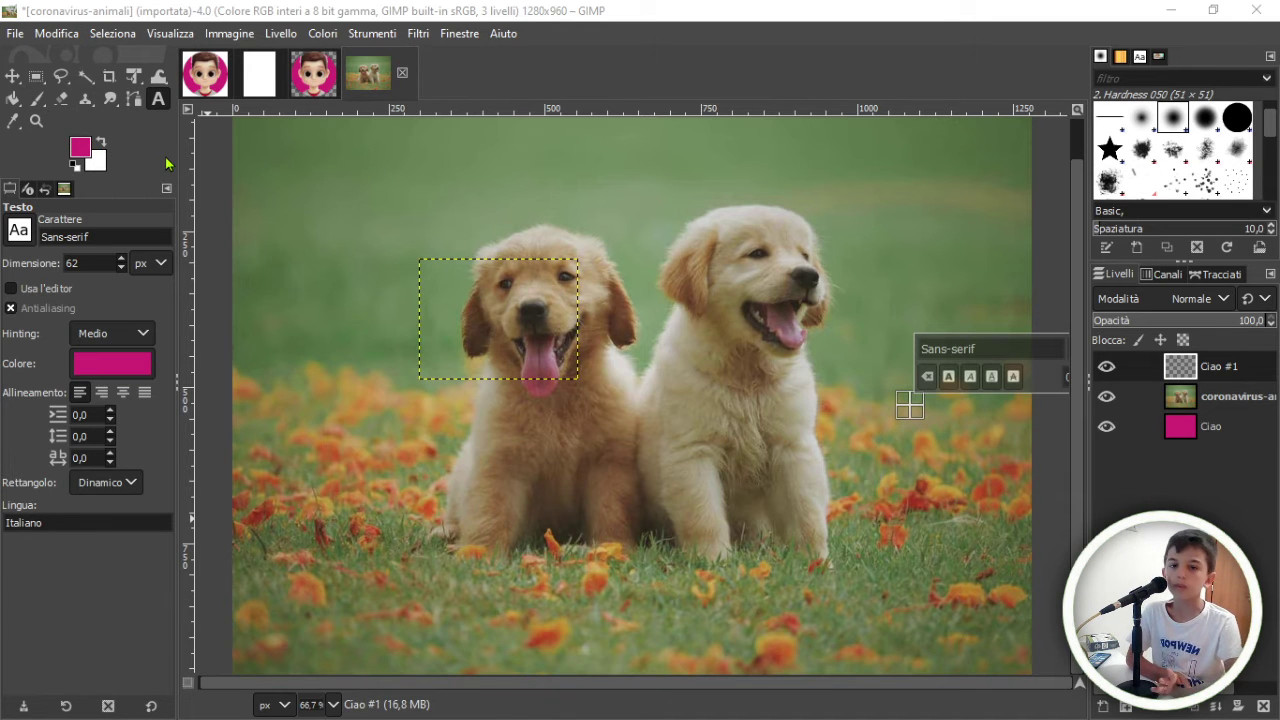
Set the foreground colour to a blue-purple.
{"action": "left_click", "coordinate": [78, 151]}
{"action": "left_click_drag", "start_coordinate": [175, 17], "coordinate": [567, 140]}
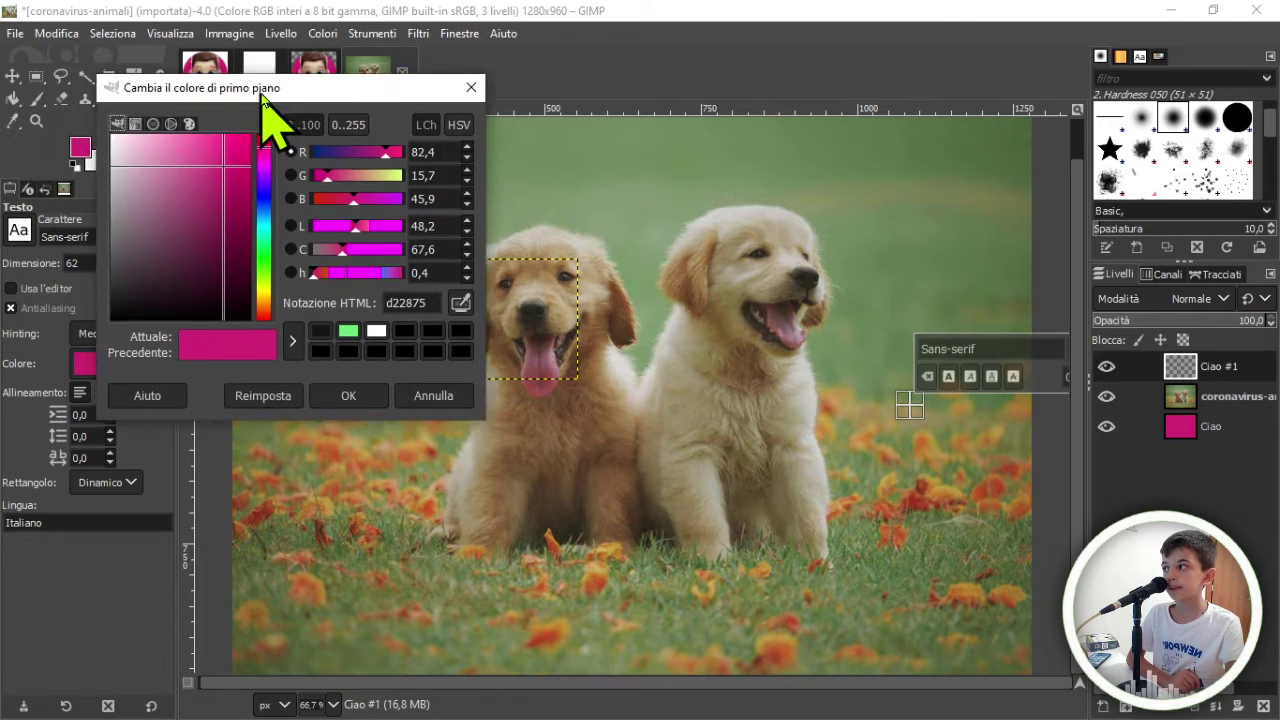
{"action": "left_click", "coordinate": [499, 251]}
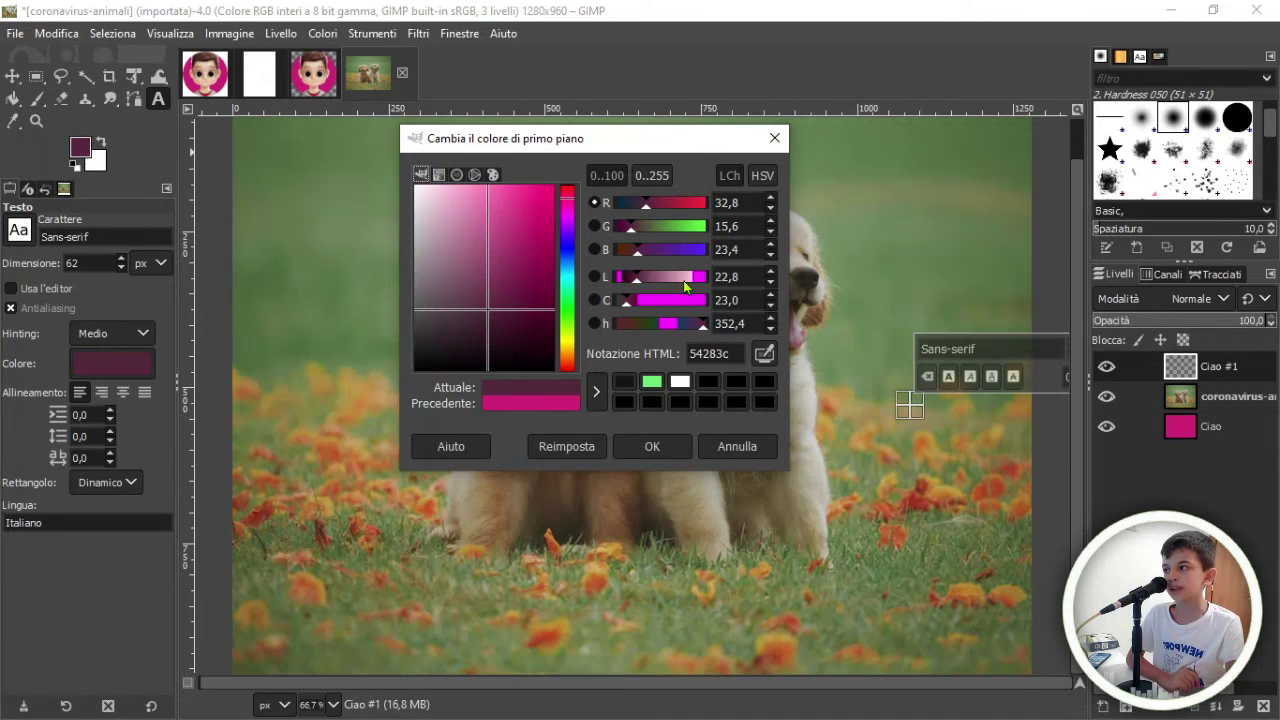
{"action": "left_click", "coordinate": [434, 293]}
{"action": "mouse_move", "coordinate": [434, 294]}
{"action": "left_mouse_down"}
{"action": "mouse_move", "coordinate": [497, 298]}
{"action": "mouse_move", "coordinate": [553, 186]}
{"action": "left_mouse_up"}
{"action": "left_click", "coordinate": [567, 249]}
{"action": "left_click", "coordinate": [652, 446]}
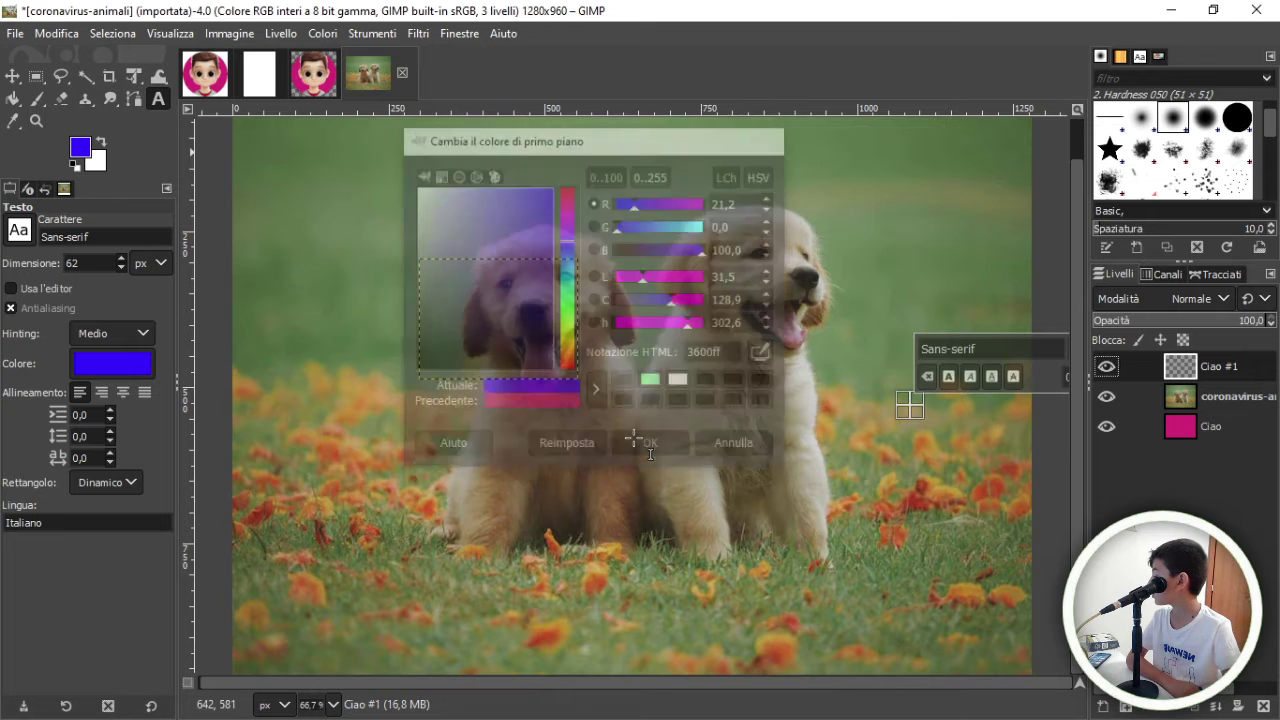
Paint a blue asterisk over the left puppy's face, then swap foreground and background colours.
{"action": "left_click", "coordinate": [37, 98]}
{"action": "left_click_drag", "start_coordinate": [363, 356], "coordinate": [575, 234]}
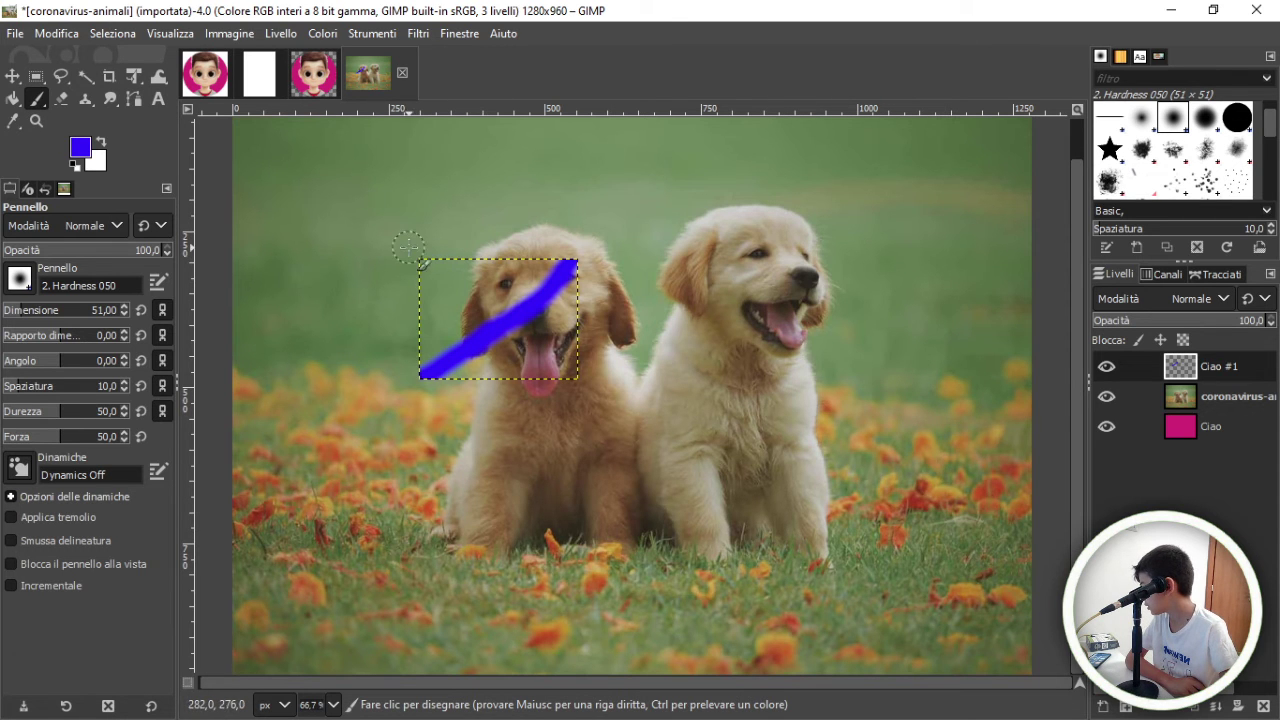
{"action": "left_click_drag", "start_coordinate": [423, 263], "coordinate": [560, 375]}
{"action": "left_click_drag", "start_coordinate": [475, 275], "coordinate": [469, 320]}
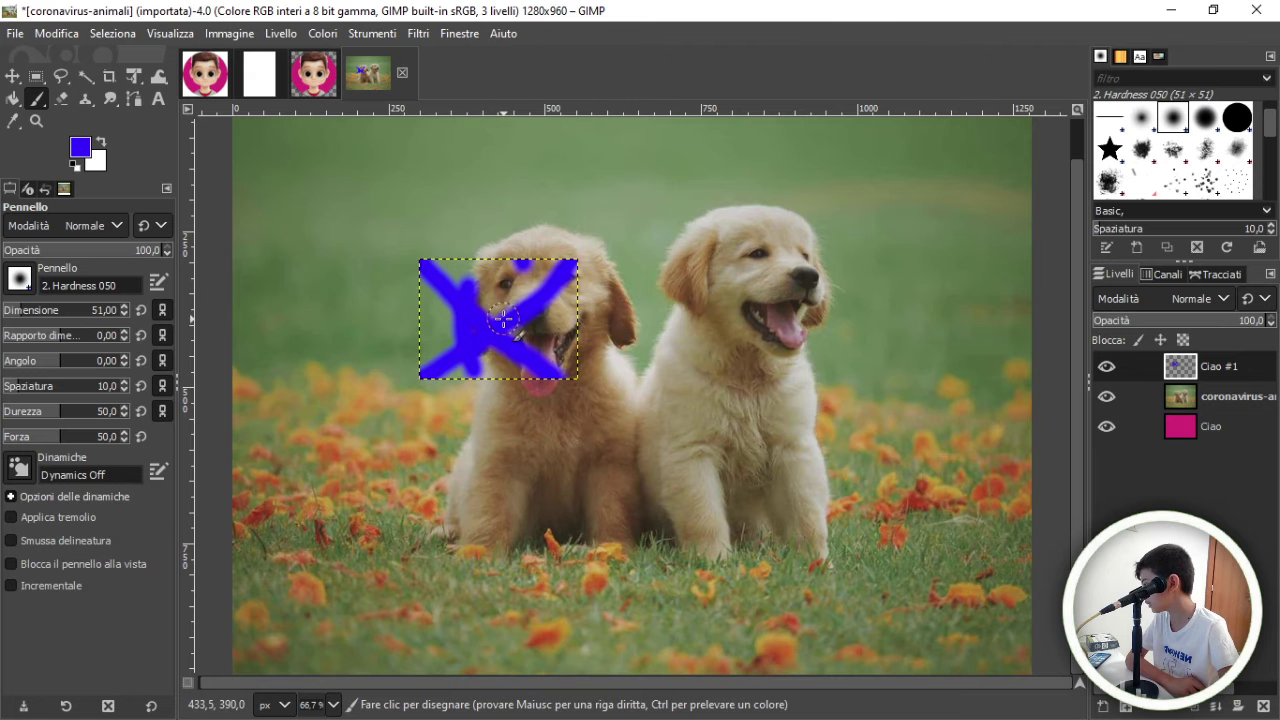
{"action": "left_click_drag", "start_coordinate": [505, 262], "coordinate": [490, 372]}
{"action": "left_click_drag", "start_coordinate": [425, 322], "coordinate": [568, 300]}
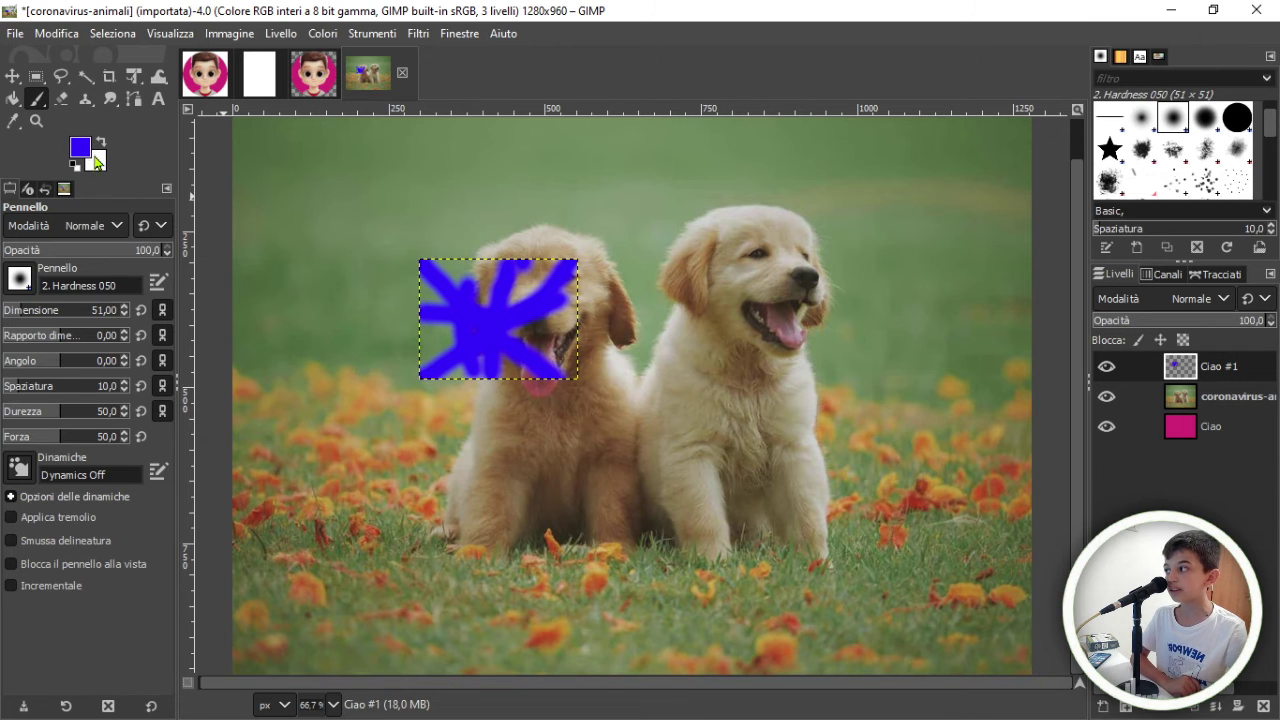
{"action": "left_click", "coordinate": [102, 145]}
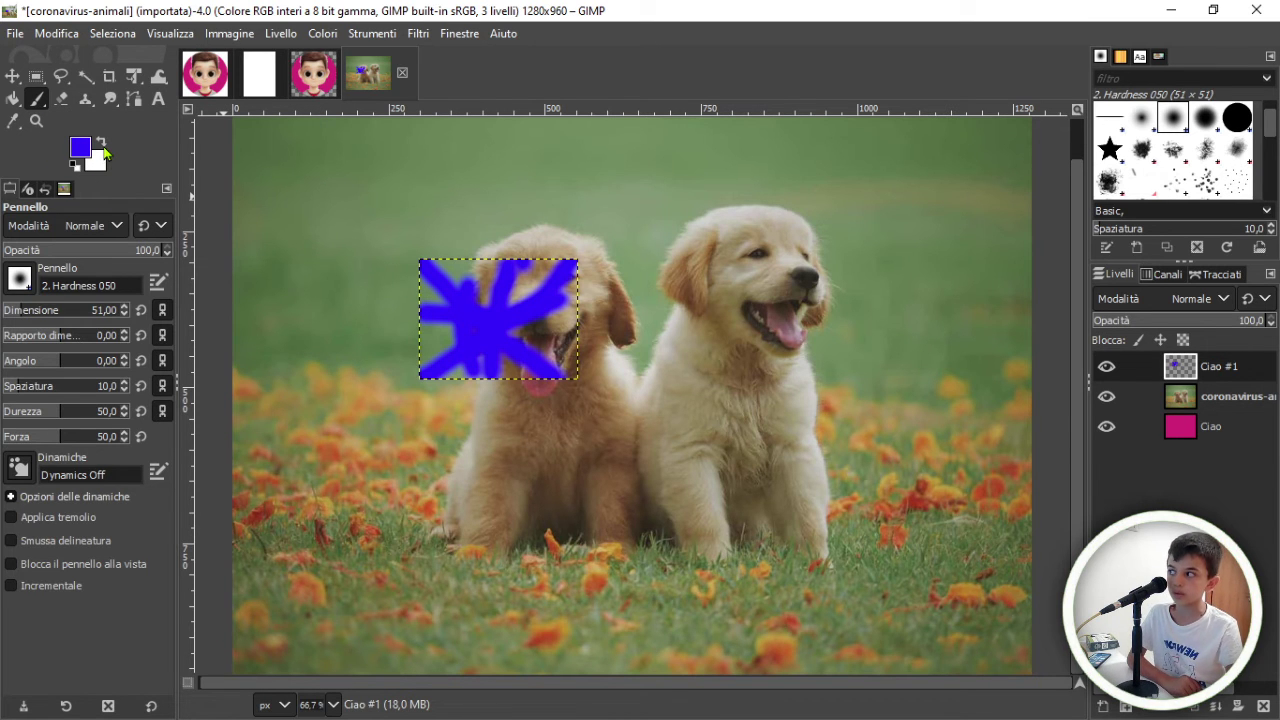
Make white the paint colour and brush white strokes over the blue asterisk.
{"action": "left_click", "coordinate": [102, 145]}
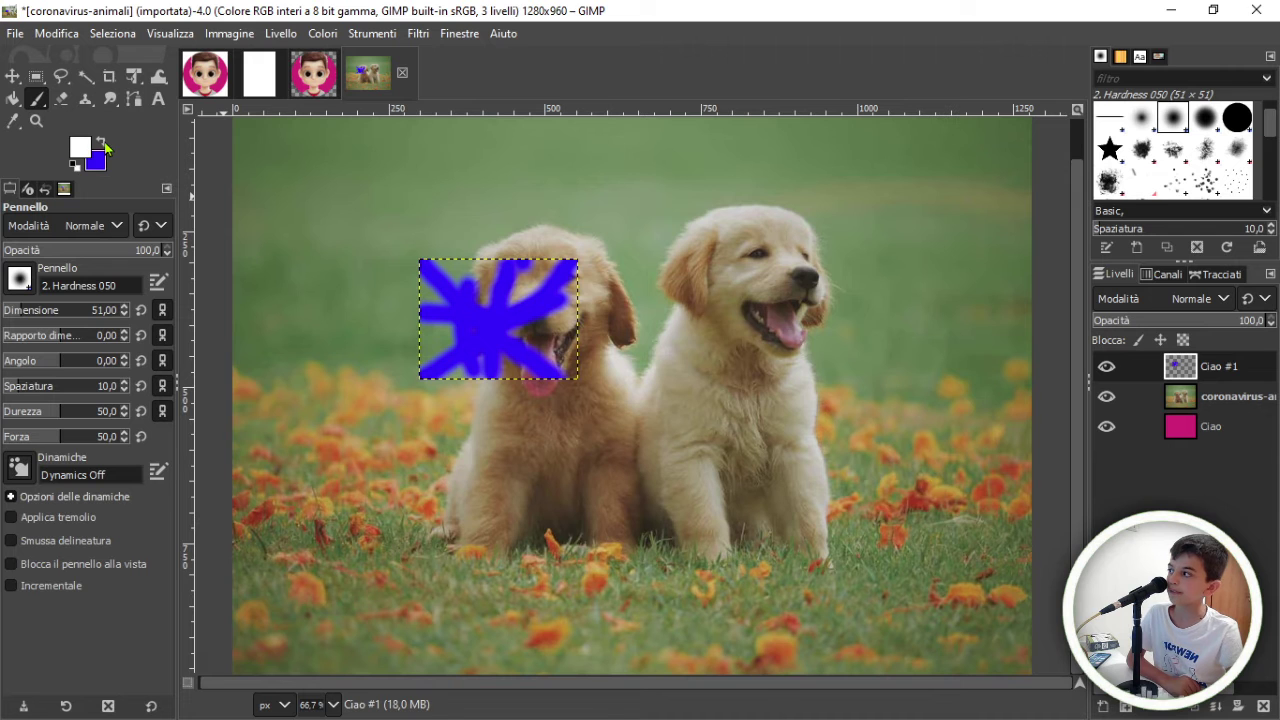
{"action": "mouse_move", "coordinate": [455, 281]}
{"action": "left_mouse_down"}
{"action": "mouse_move", "coordinate": [545, 362]}
{"action": "mouse_move", "coordinate": [518, 294]}
{"action": "mouse_move", "coordinate": [495, 345]}
{"action": "left_mouse_up"}
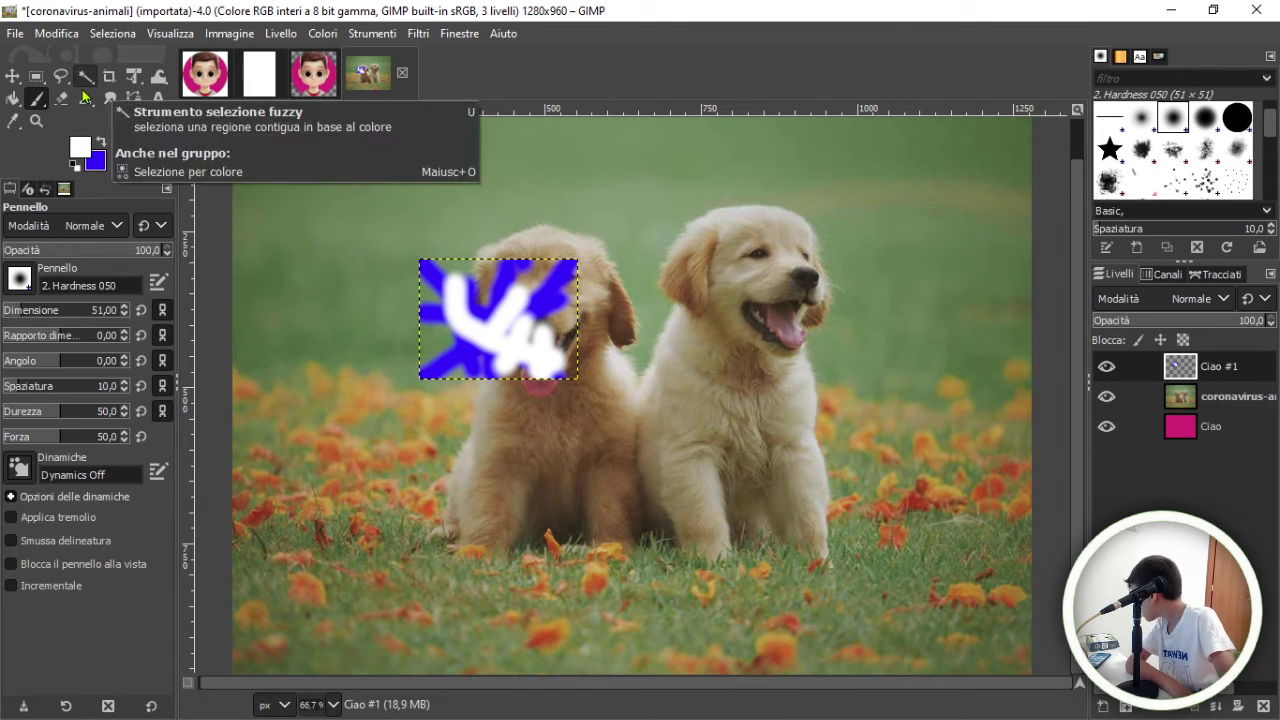
Sample a tan colour from the photo and paint it over the blue-and-white patch.
{"action": "left_click", "coordinate": [14, 121]}
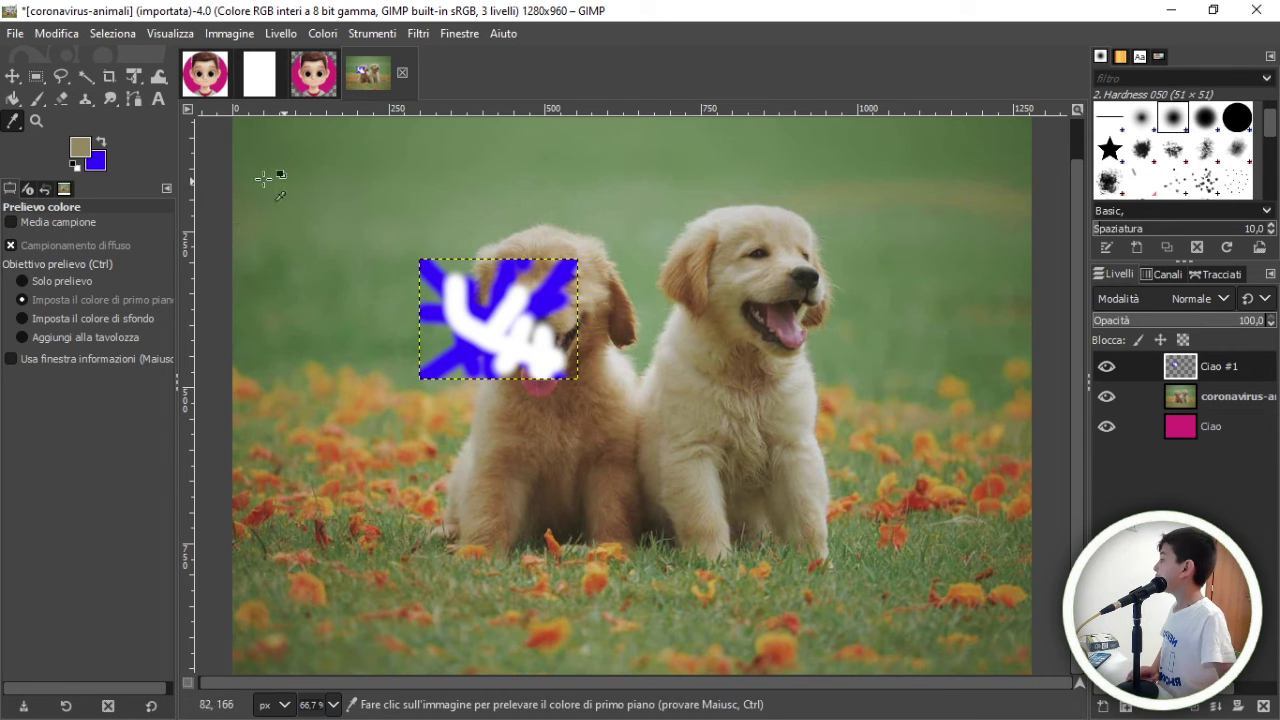
{"action": "left_click", "coordinate": [36, 98]}
{"action": "mouse_move", "coordinate": [478, 318]}
{"action": "left_mouse_down"}
{"action": "mouse_move", "coordinate": [490, 373]}
{"action": "mouse_move", "coordinate": [510, 355]}
{"action": "left_mouse_up"}
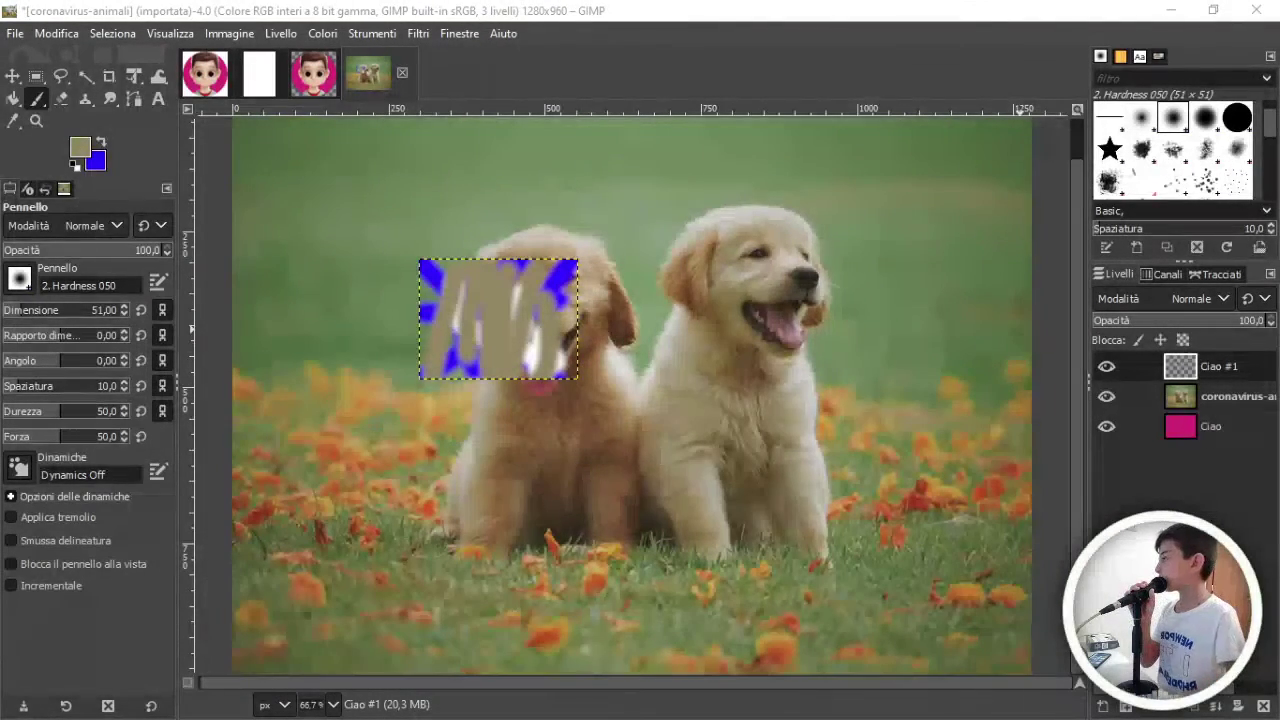
Drag layers around with Move, undo the moves, and set Move to pick a layer.
{"action": "left_click", "coordinate": [12, 76]}
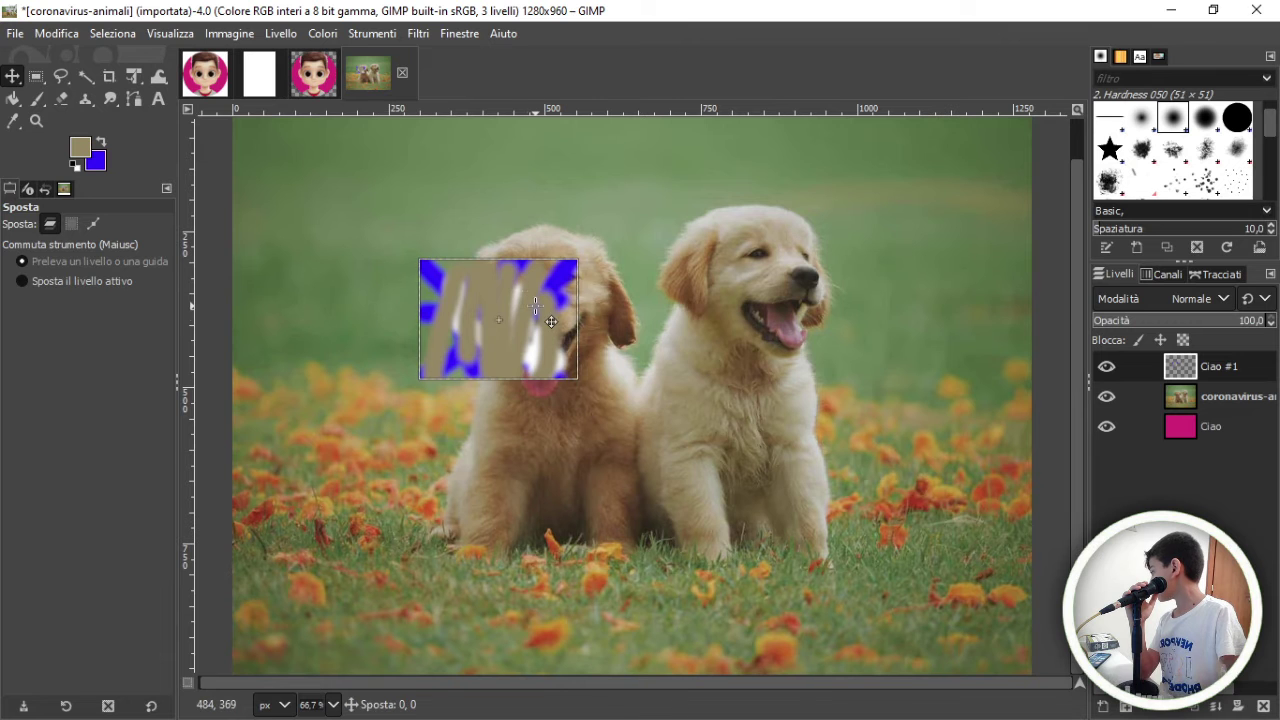
{"action": "left_click_drag", "start_coordinate": [500, 292], "coordinate": [776, 299]}
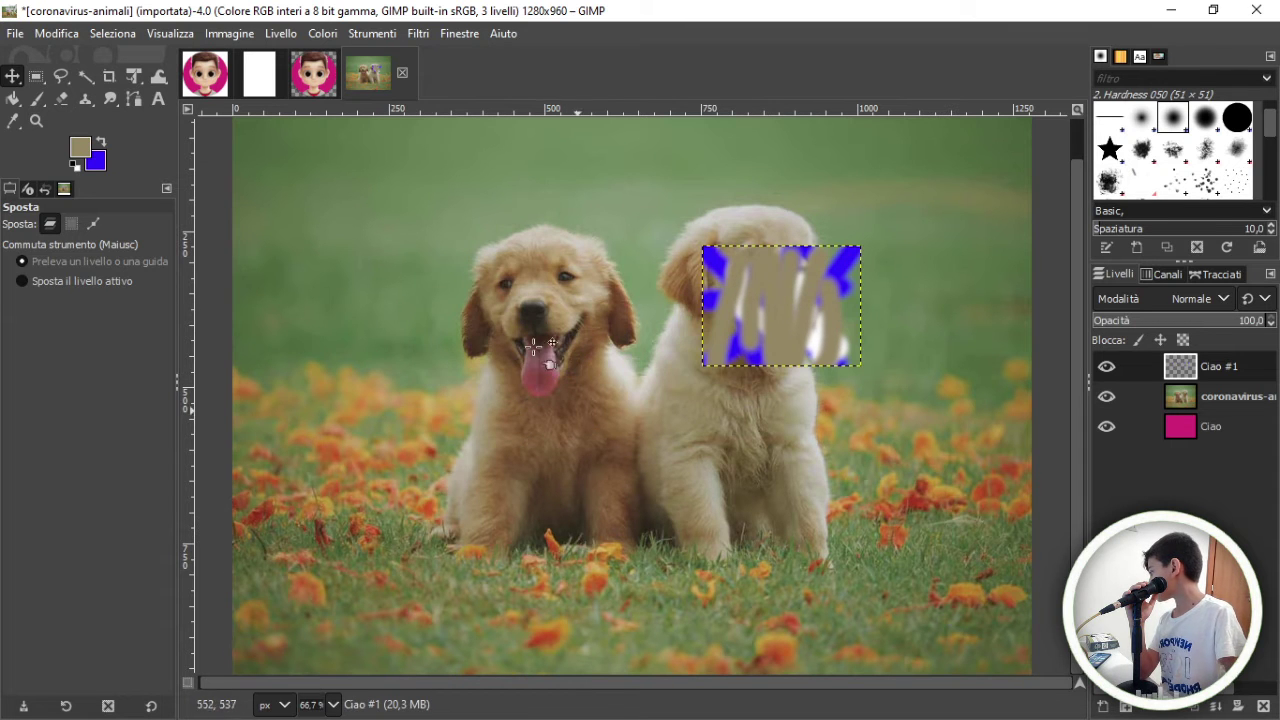
{"action": "mouse_move", "coordinate": [435, 212]}
{"action": "left_mouse_down"}
{"action": "mouse_move", "coordinate": [363, 104]}
{"action": "mouse_move", "coordinate": [211, 482]}
{"action": "left_mouse_up"}
{"action": "left_click_drag", "start_coordinate": [948, 302], "coordinate": [862, 688]}
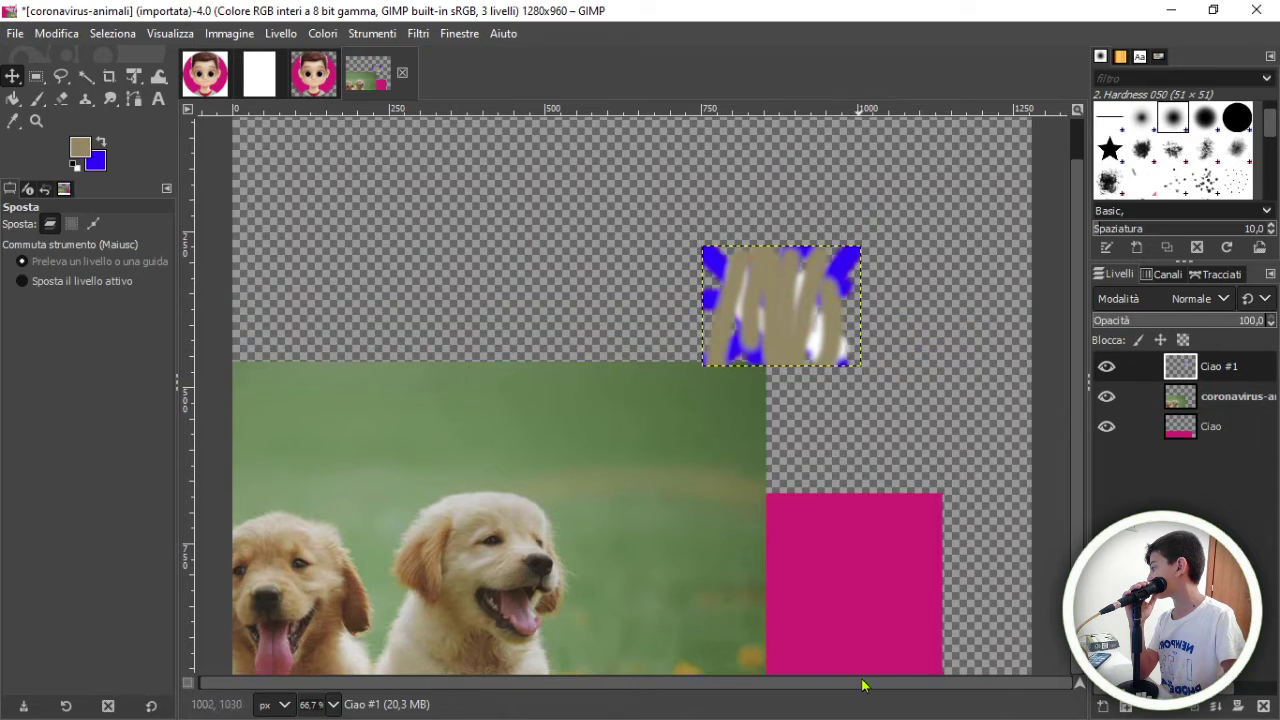
{"action": "left_click_drag", "start_coordinate": [757, 571], "coordinate": [882, 380]}
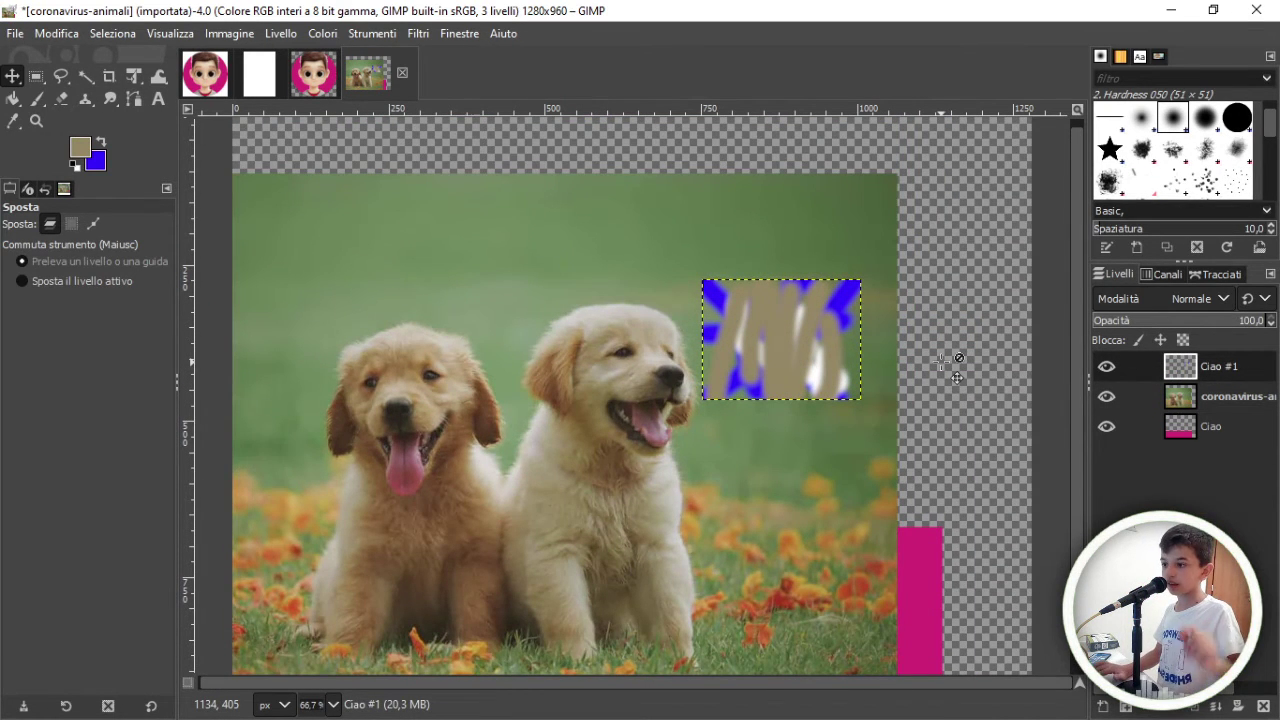
{"action": "key", "text": "ctrl+z"}
{"action": "key", "text": "ctrl+z"}
{"action": "key", "text": "ctrl+z"}
{"action": "key", "text": "ctrl+z"}
{"action": "key", "text": "ctrl+z"}
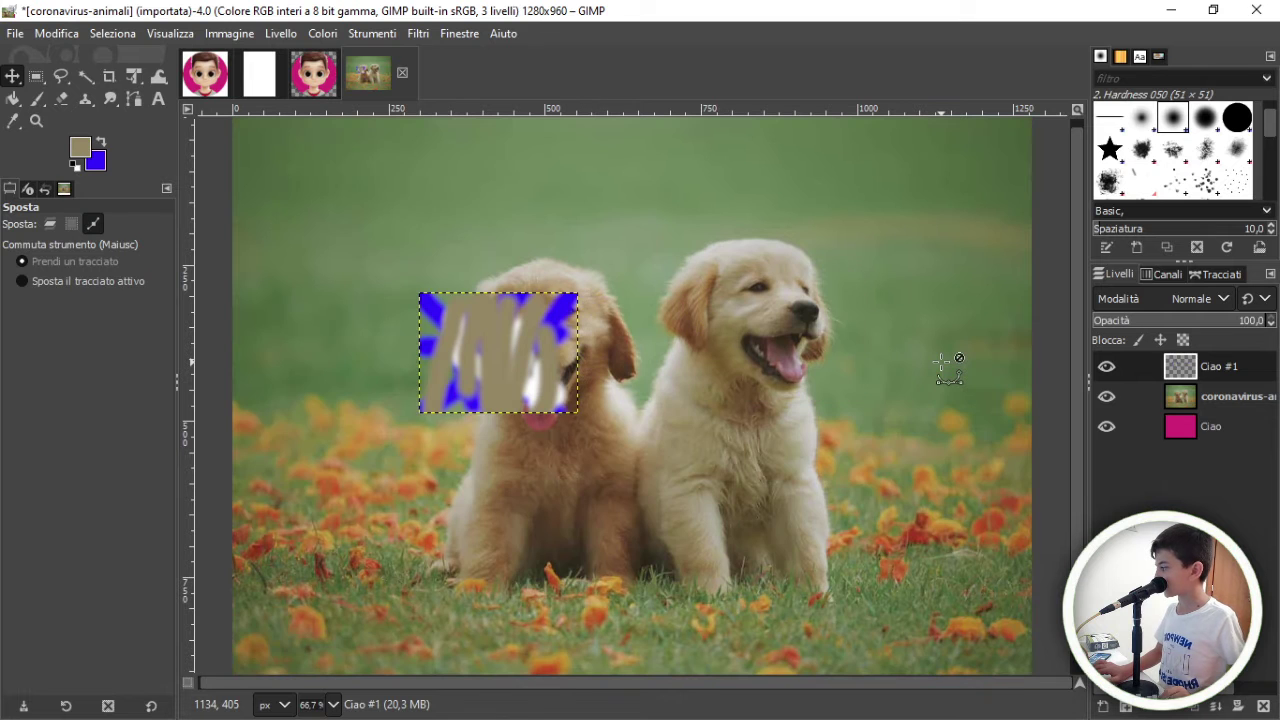
{"action": "key", "text": "m"}
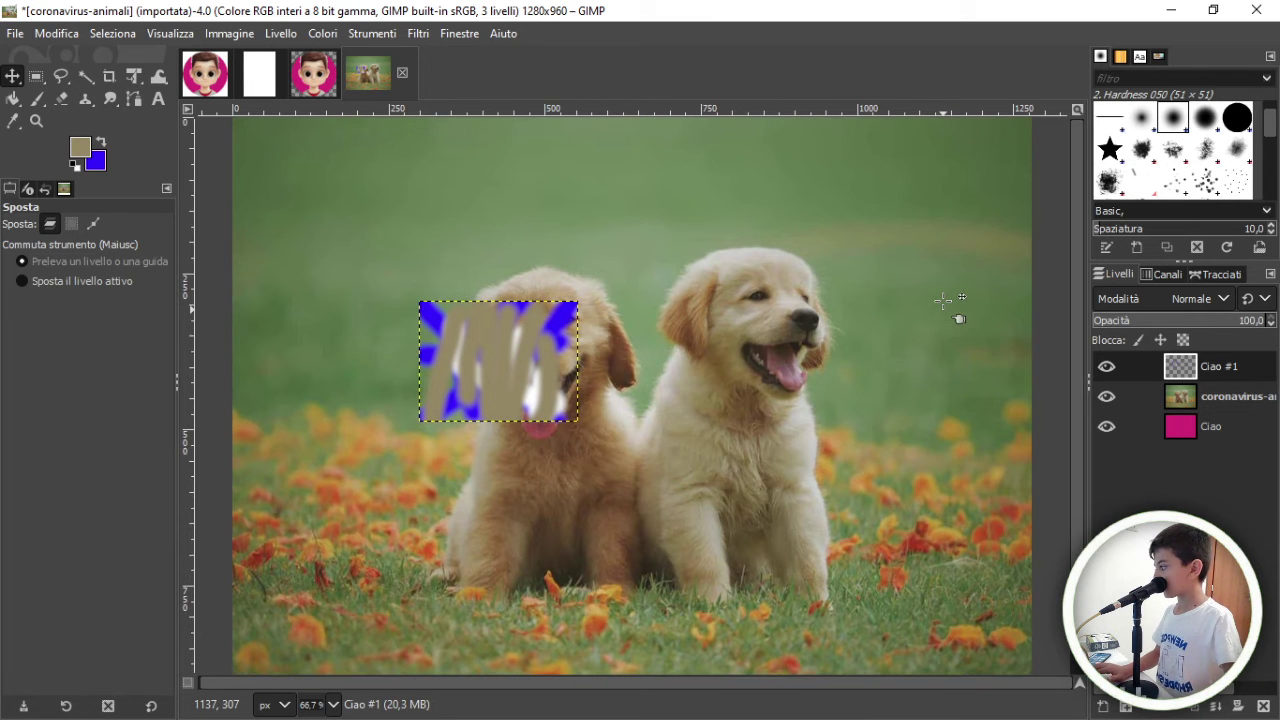
Zoom and pan around the photo to inspect the left puppy's nose and mouth.
{"action": "scroll", "coordinate": [943, 301], "scroll_direction": "up", "scroll_amount": 1}
{"action": "scroll", "coordinate": [943, 301], "scroll_direction": "up", "scroll_amount": 3}
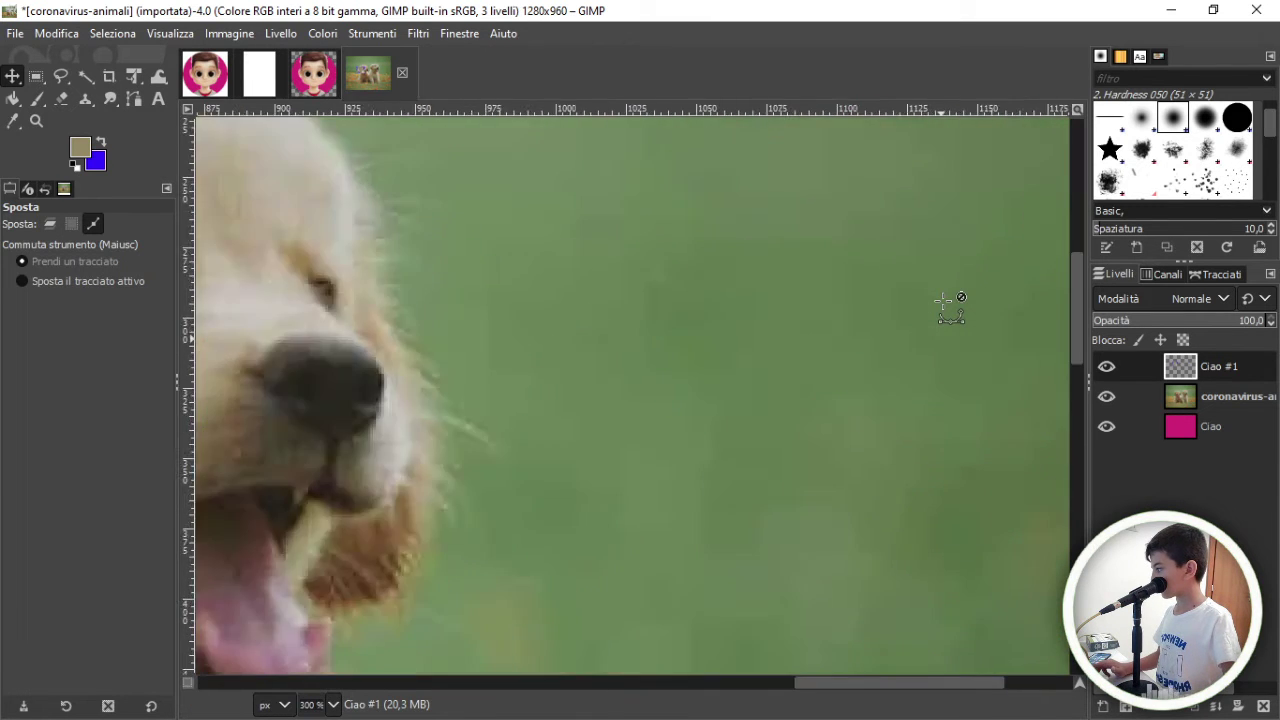
{"action": "scroll", "coordinate": [943, 301], "scroll_direction": "up", "scroll_amount": 2}
{"action": "scroll", "coordinate": [520, 428], "scroll_direction": "down", "scroll_amount": 4}
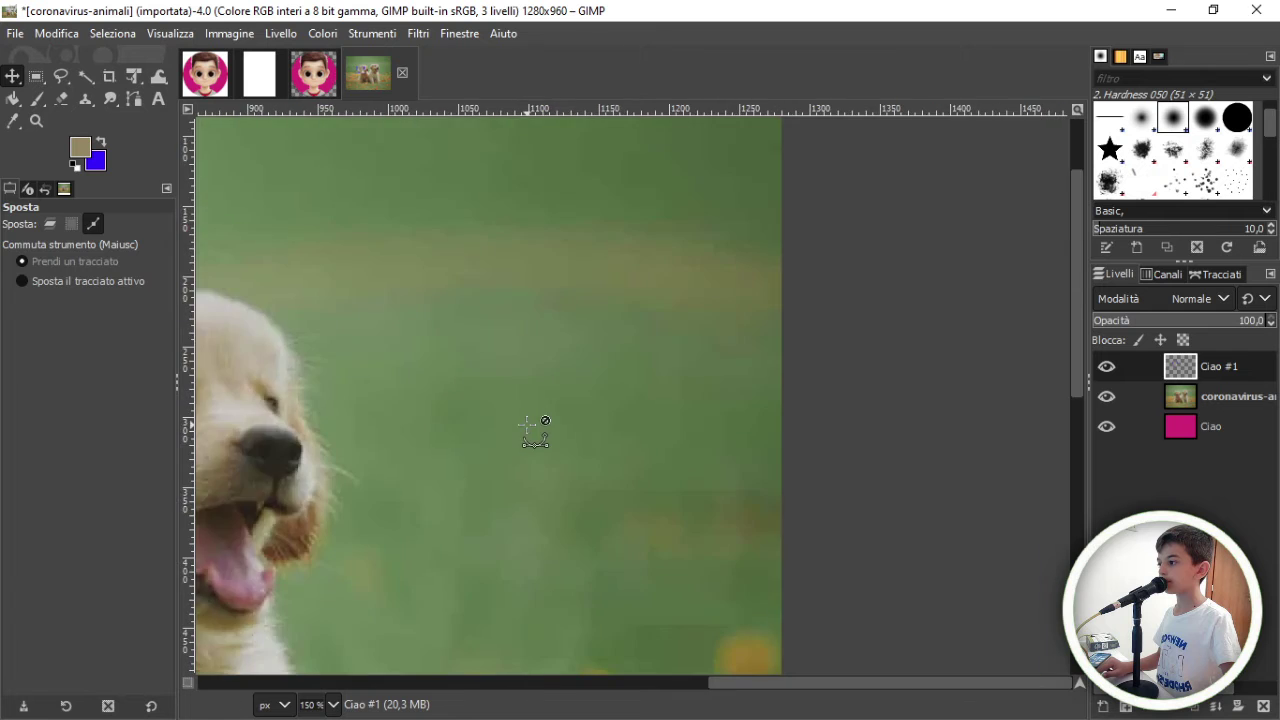
{"action": "scroll", "coordinate": [520, 428], "scroll_direction": "down", "scroll_amount": 3}
{"action": "scroll", "coordinate": [355, 458], "scroll_direction": "up", "scroll_amount": 4}
{"action": "scroll", "coordinate": [355, 458], "scroll_direction": "up", "scroll_amount": 3}
{"action": "scroll", "coordinate": [410, 458], "scroll_direction": "down", "scroll_amount": 1}
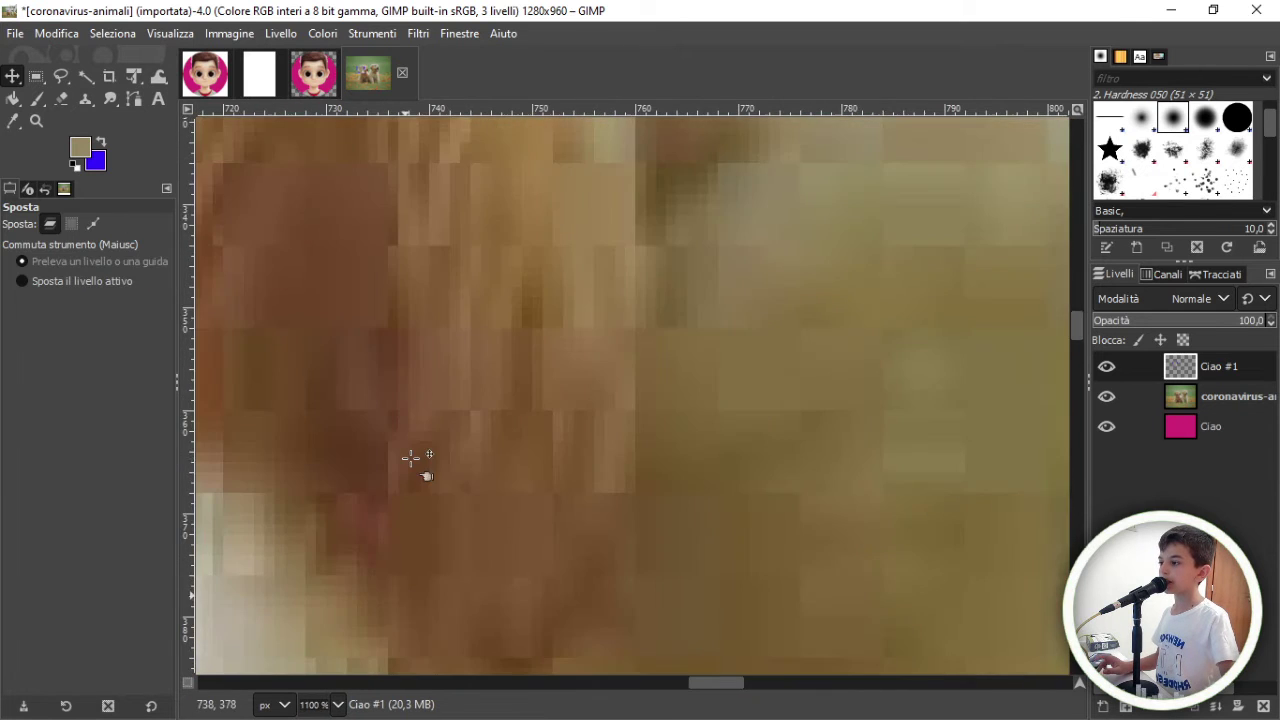
{"action": "scroll", "coordinate": [410, 458], "scroll_direction": "down", "scroll_amount": 2}
{"action": "scroll", "coordinate": [410, 458], "scroll_direction": "down", "scroll_amount": 1}
{"action": "scroll", "coordinate": [410, 458], "scroll_direction": "up", "scroll_amount": 4}
{"action": "scroll", "coordinate": [410, 458], "scroll_direction": "down", "scroll_amount": 1}
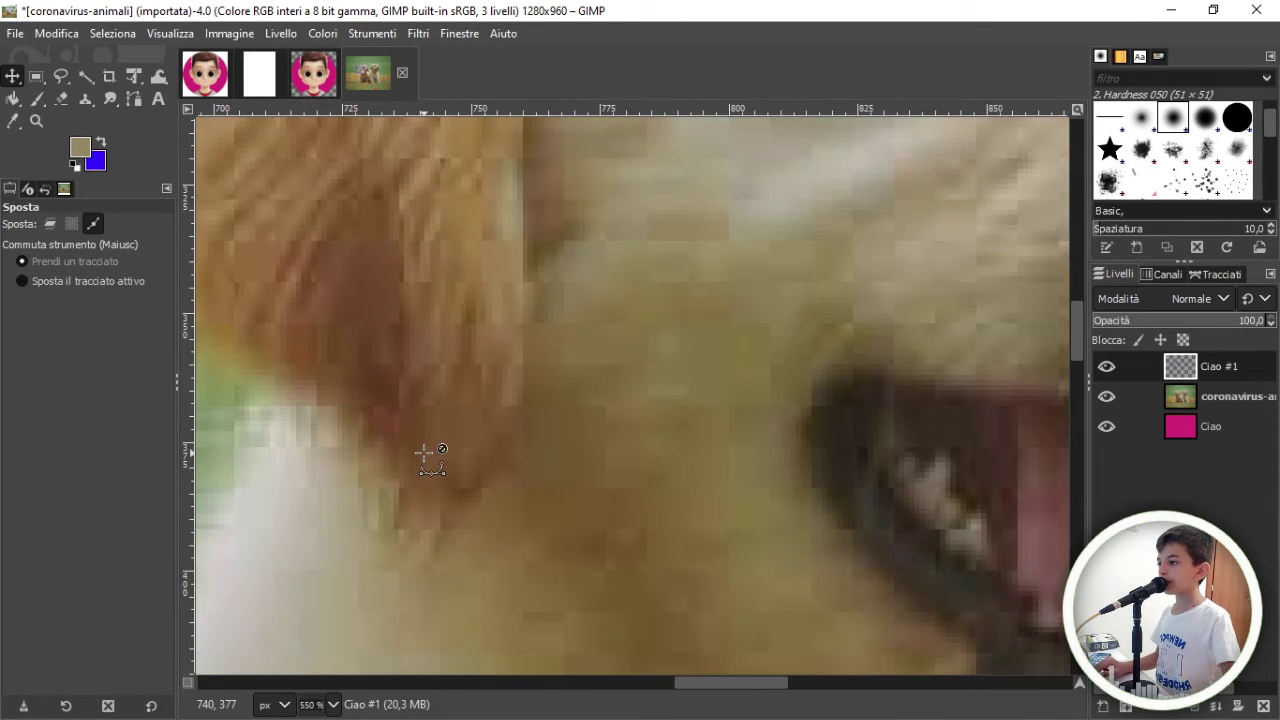
{"action": "left_click_drag", "start_coordinate": [423, 451], "coordinate": [400, 506]}
{"action": "scroll", "coordinate": [443, 471], "scroll_direction": "down", "scroll_amount": 1}
{"action": "scroll", "coordinate": [443, 471], "scroll_direction": "down", "scroll_amount": 3}
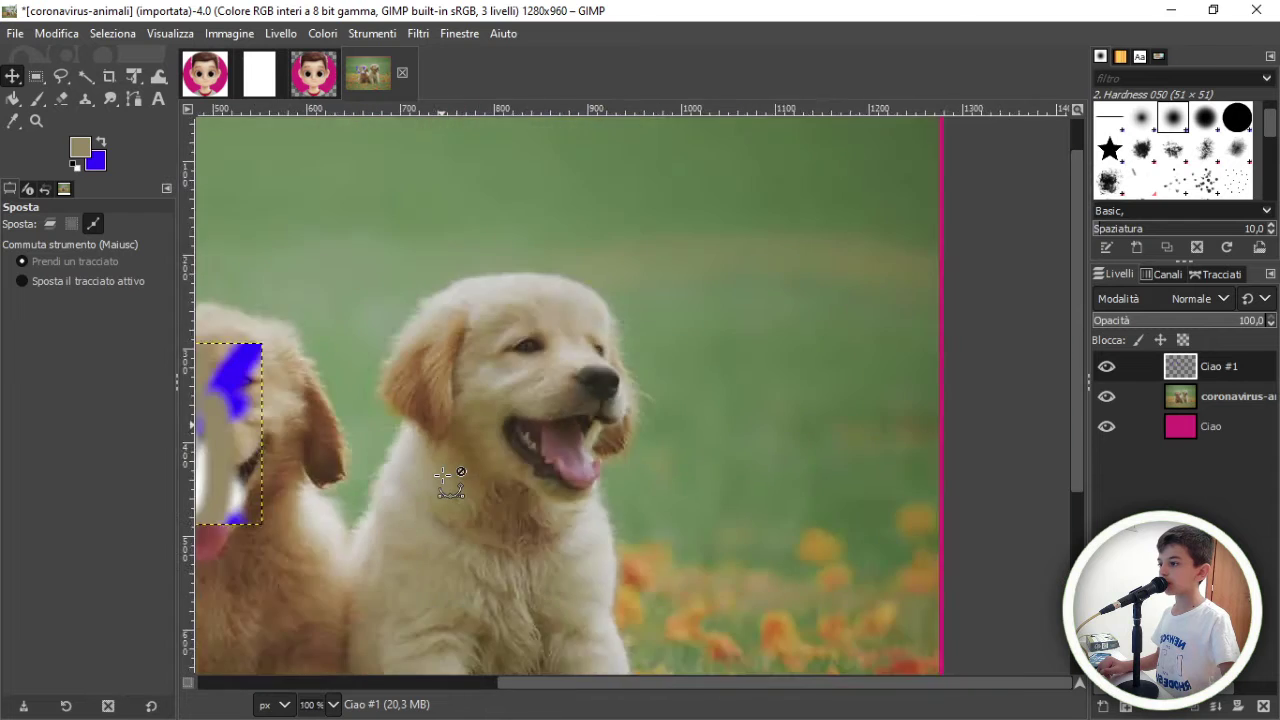
{"action": "scroll", "coordinate": [443, 471], "scroll_direction": "down", "scroll_amount": 3}
{"action": "scroll", "coordinate": [520, 475], "scroll_direction": "up", "scroll_amount": 2}
Nudge the Ciao #1 patch one step left in layer-move mode.
{"action": "key", "text": "ctrl"}
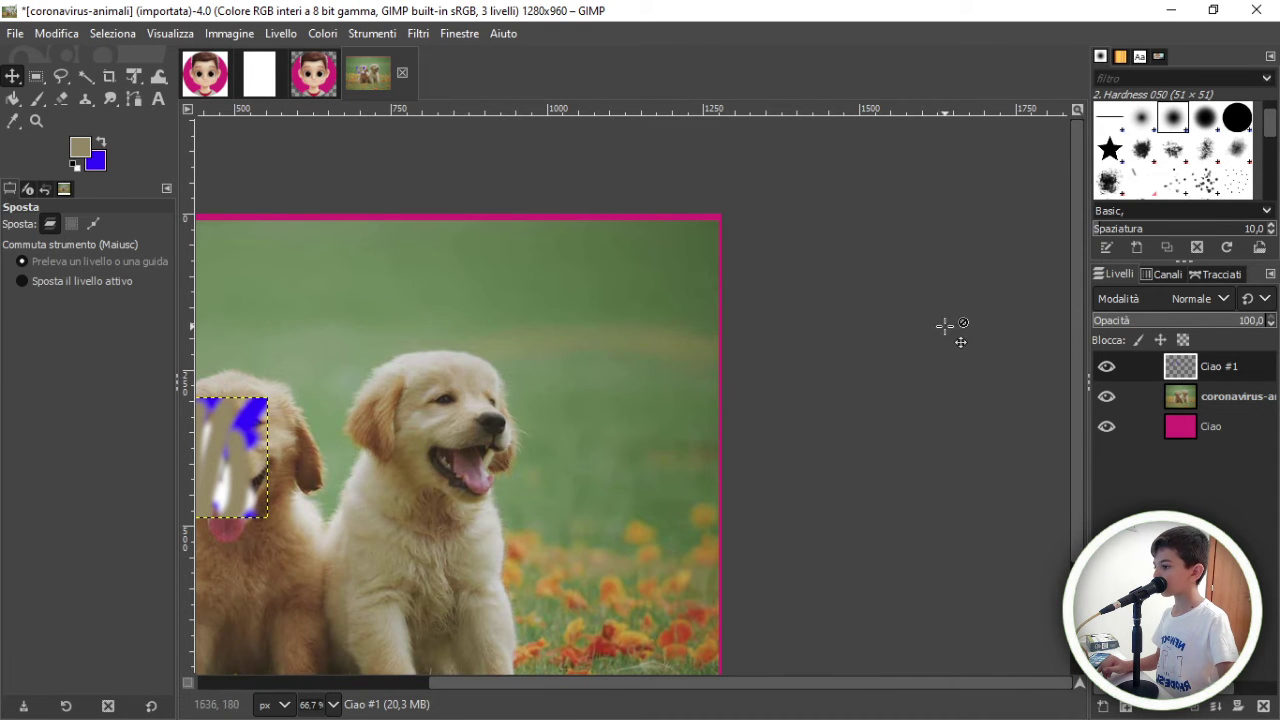
{"action": "key", "text": "Left"}
{"action": "key", "text": "Left"}
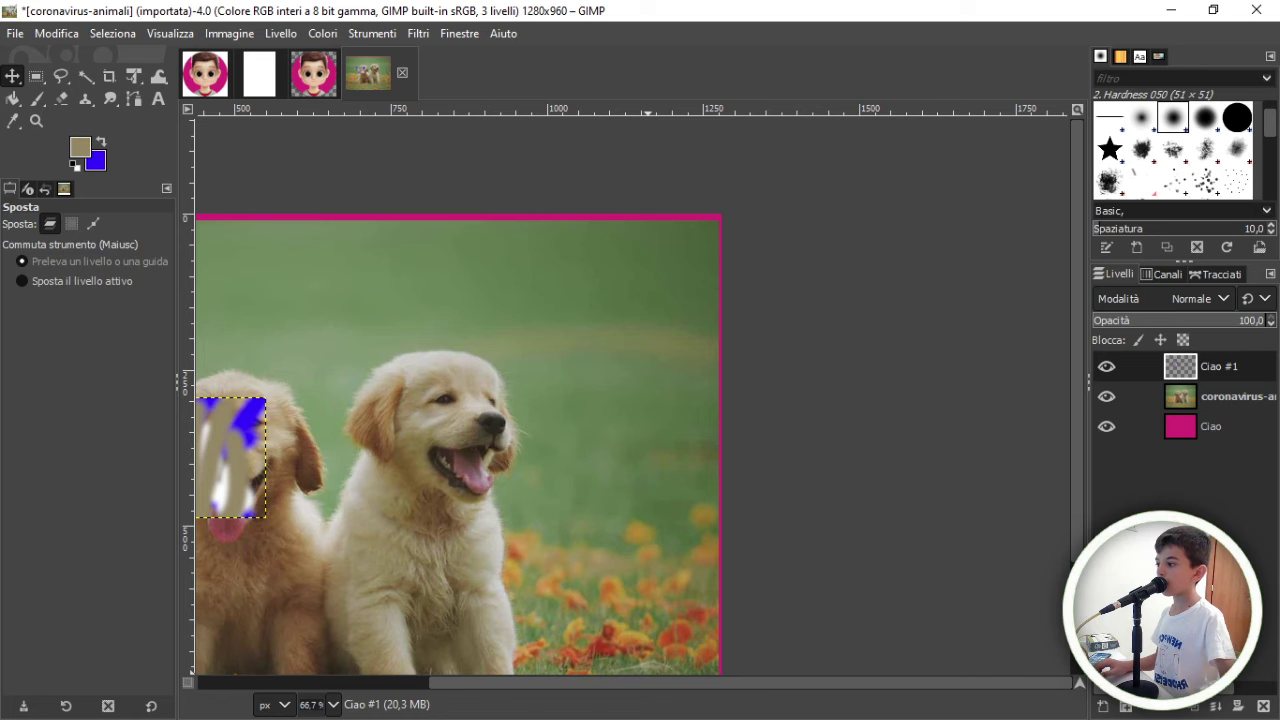
{"action": "left_click_drag", "start_coordinate": [757, 686], "coordinate": [489, 707]}
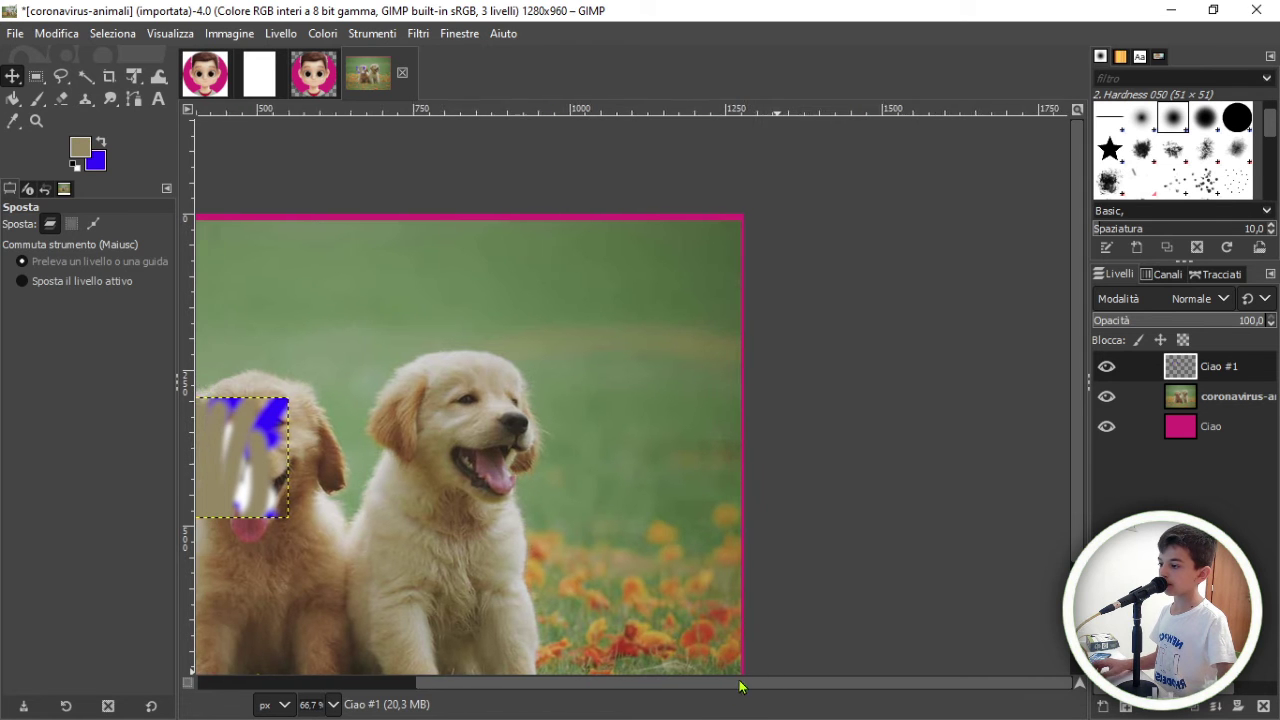
{"action": "scroll", "coordinate": [561, 484], "scroll_direction": "down", "scroll_amount": 3}
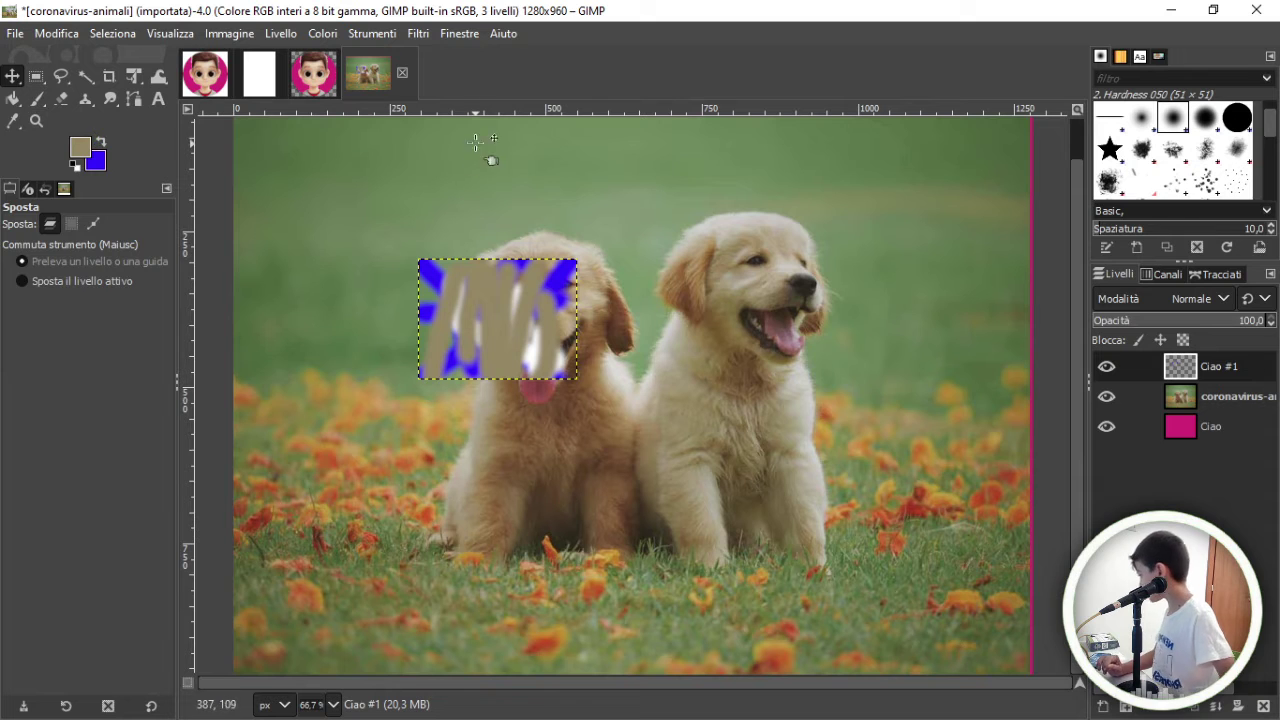
Move the active Ciao #1 patch down onto the right puppy's chest.
{"action": "left_click", "coordinate": [23, 282]}
{"action": "left_click_drag", "start_coordinate": [517, 281], "coordinate": [905, 333]}
{"action": "left_click_drag", "start_coordinate": [380, 152], "coordinate": [373, 262]}
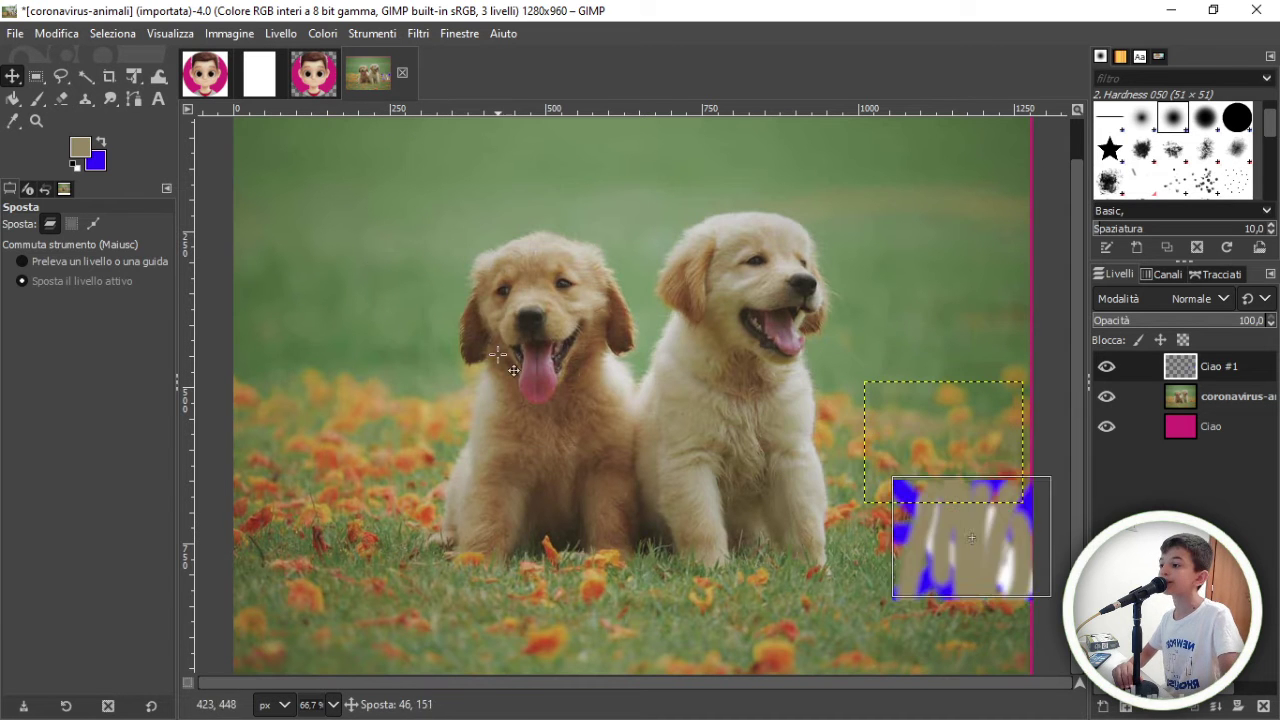
{"action": "left_click_drag", "start_coordinate": [373, 262], "coordinate": [406, 288]}
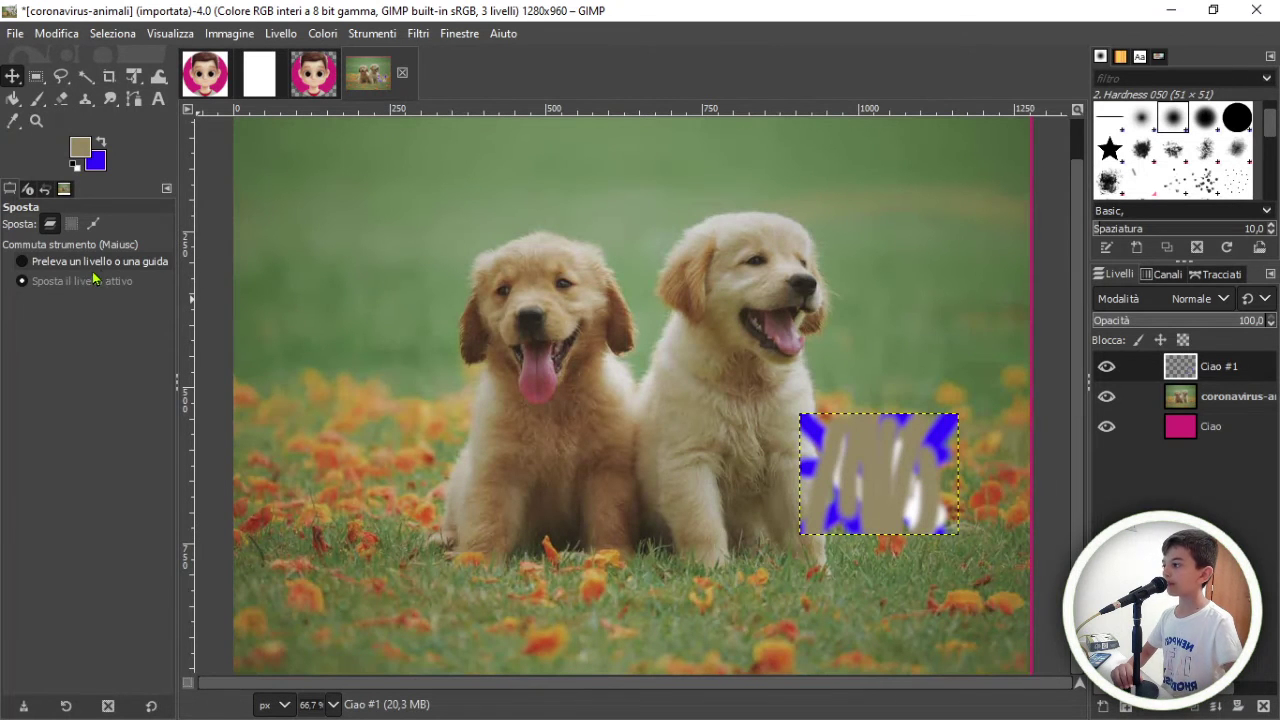
Pick and drag the puppy photo layer left, exposing magenta, then partly back.
{"action": "left_click", "coordinate": [160, 261]}
{"action": "left_click_drag", "start_coordinate": [480, 251], "coordinate": [575, 237]}
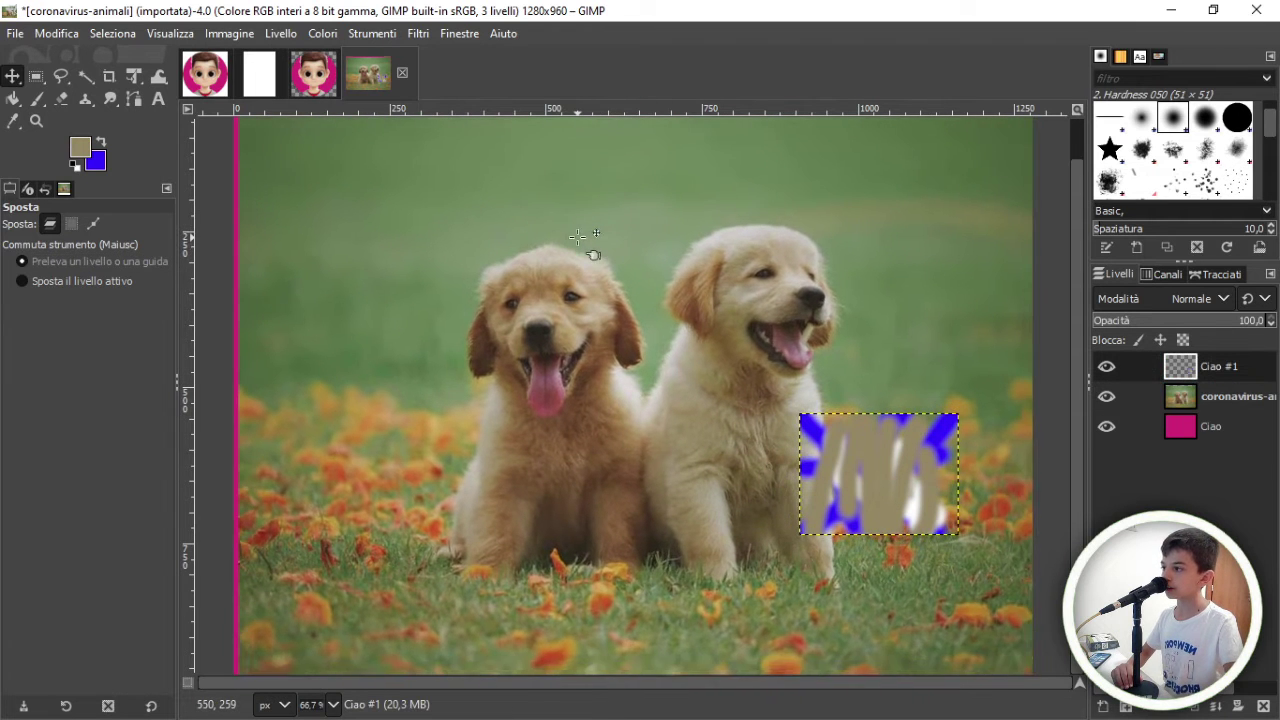
{"action": "left_click_drag", "start_coordinate": [539, 381], "coordinate": [127, 364]}
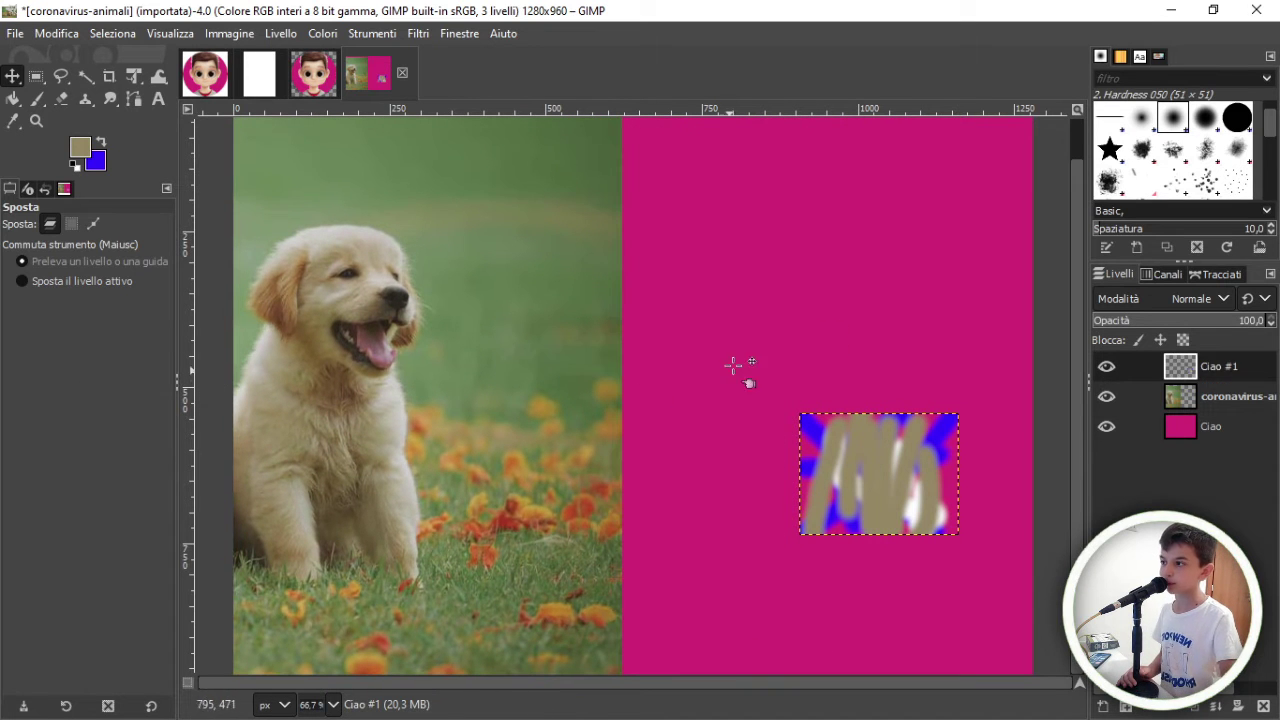
{"action": "mouse_move", "coordinate": [571, 425]}
{"action": "left_mouse_down"}
{"action": "mouse_move", "coordinate": [933, 457]}
{"action": "mouse_move", "coordinate": [588, 352]}
{"action": "mouse_move", "coordinate": [1012, 345]}
{"action": "mouse_move", "coordinate": [850, 390]}
{"action": "left_mouse_up"}
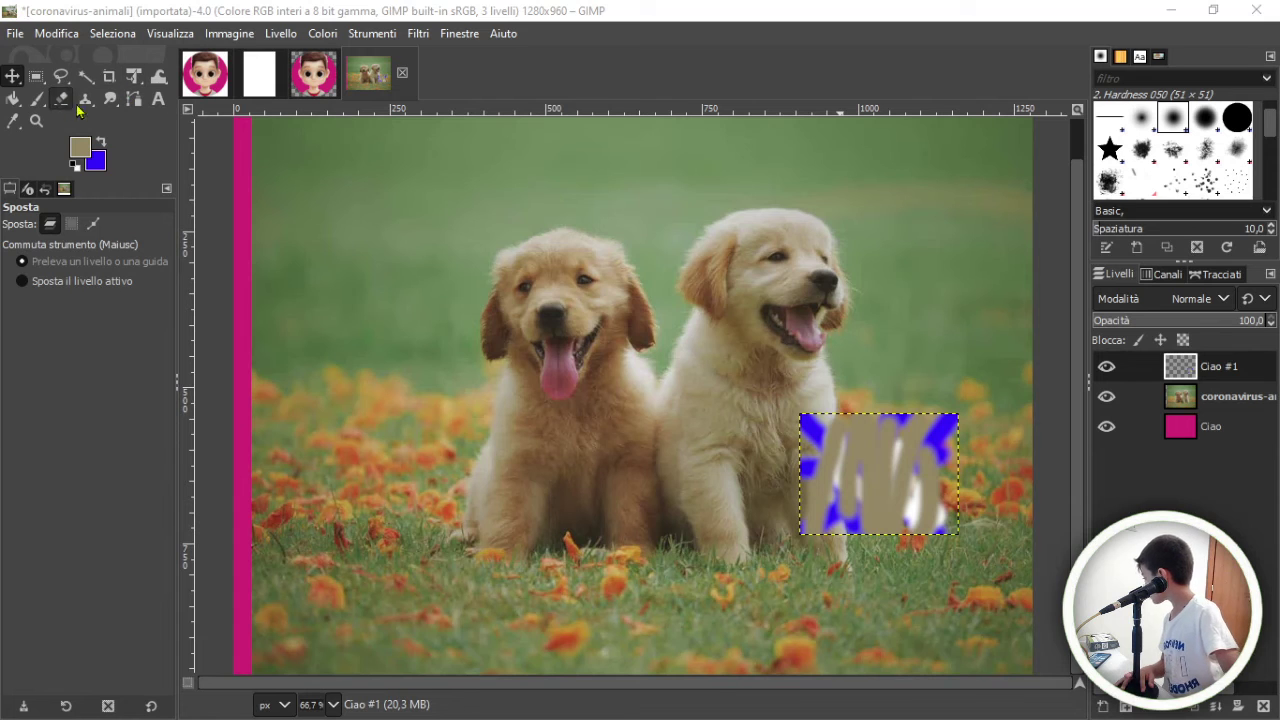
Add a text box over the upper-left photo, typing 'ciaooaoaieor' in tan and 'kvkkkgk' in blue.
{"action": "left_click", "coordinate": [158, 78]}
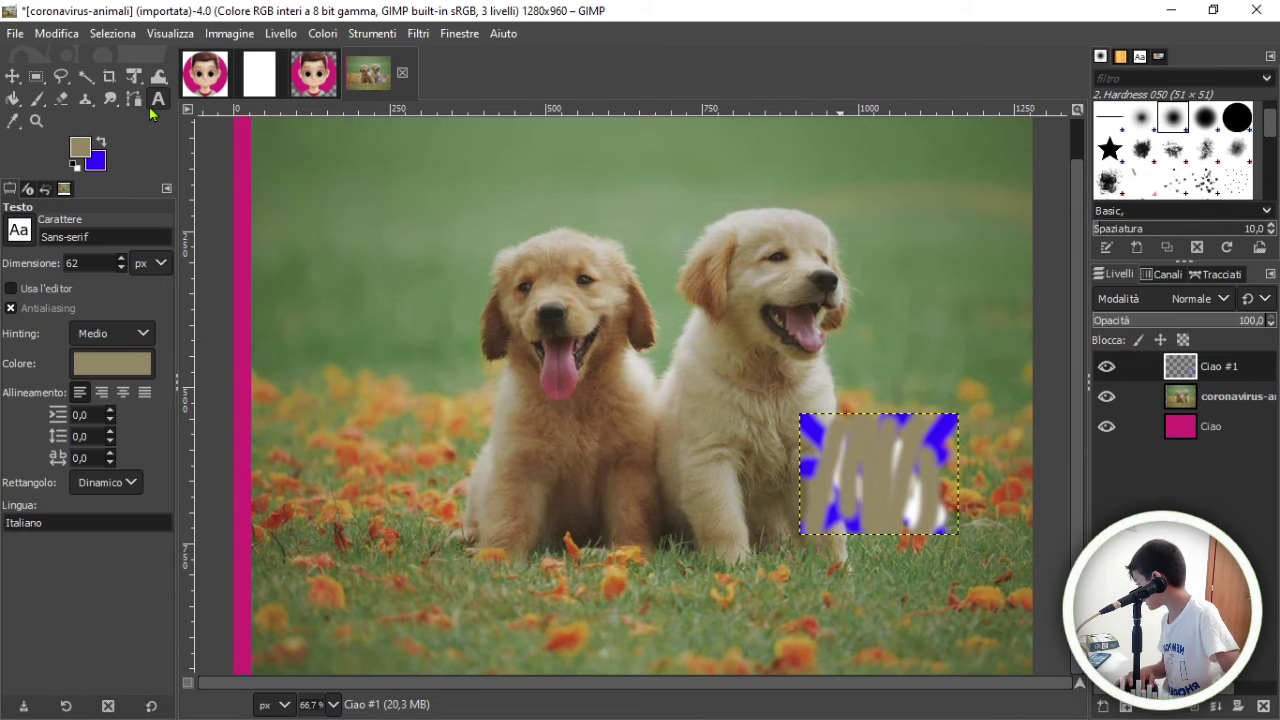
{"action": "left_click", "coordinate": [308, 196]}
{"action": "left_click_drag", "start_coordinate": [380, 268], "coordinate": [670, 438]}
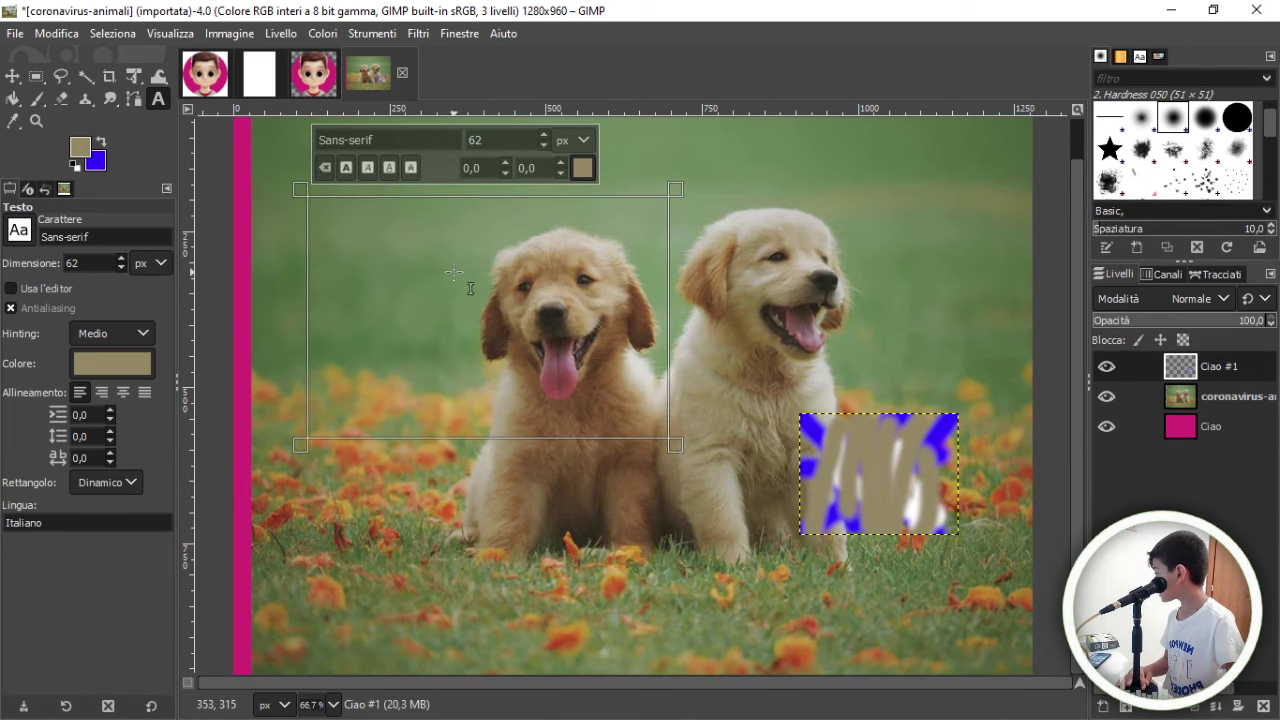
{"action": "type", "text": "c"}
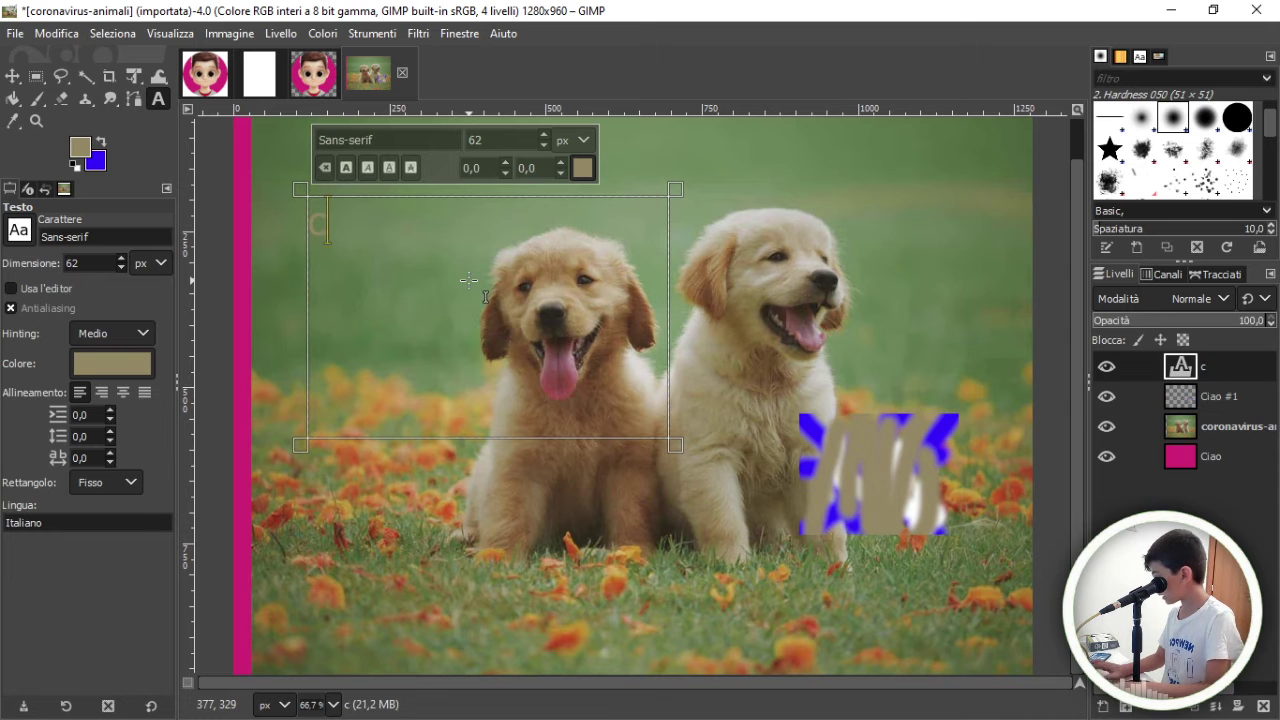
{"action": "type", "text": "iaooaoaieor"}
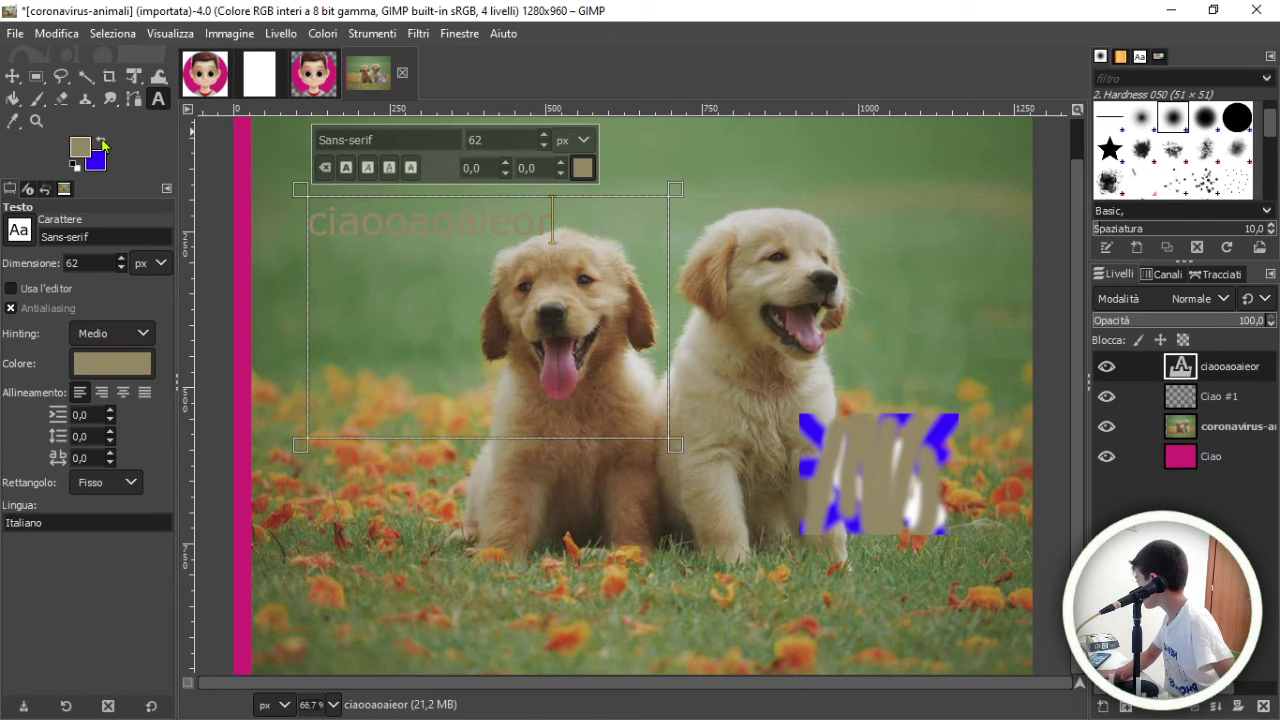
{"action": "left_click", "coordinate": [102, 144]}
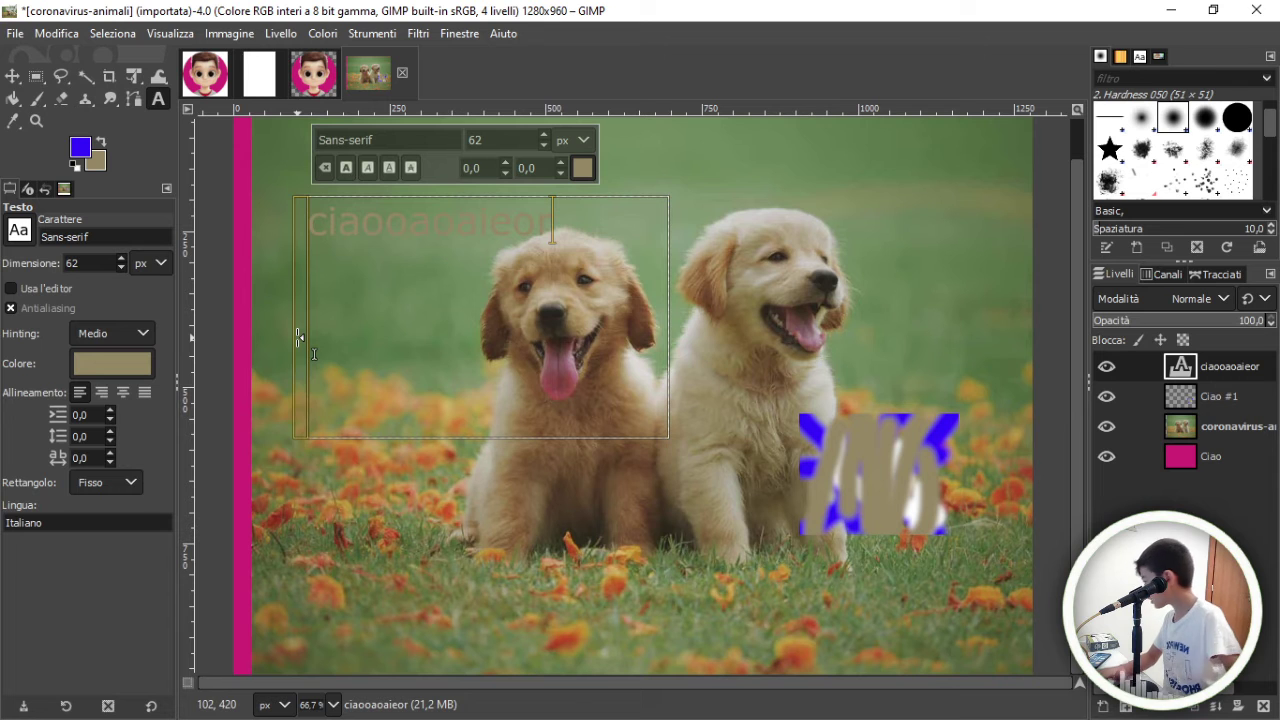
{"action": "type", "text": "kvkkkgk"}
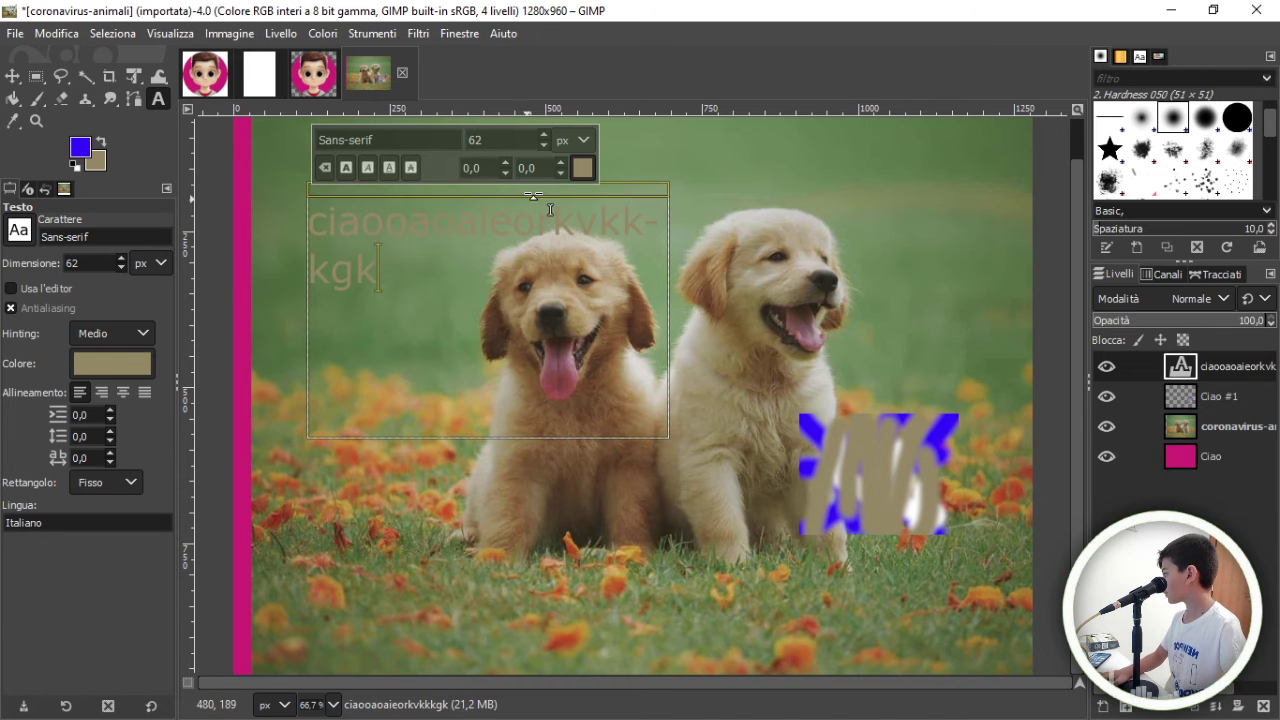
{"action": "mouse_move", "coordinate": [582, 168]}
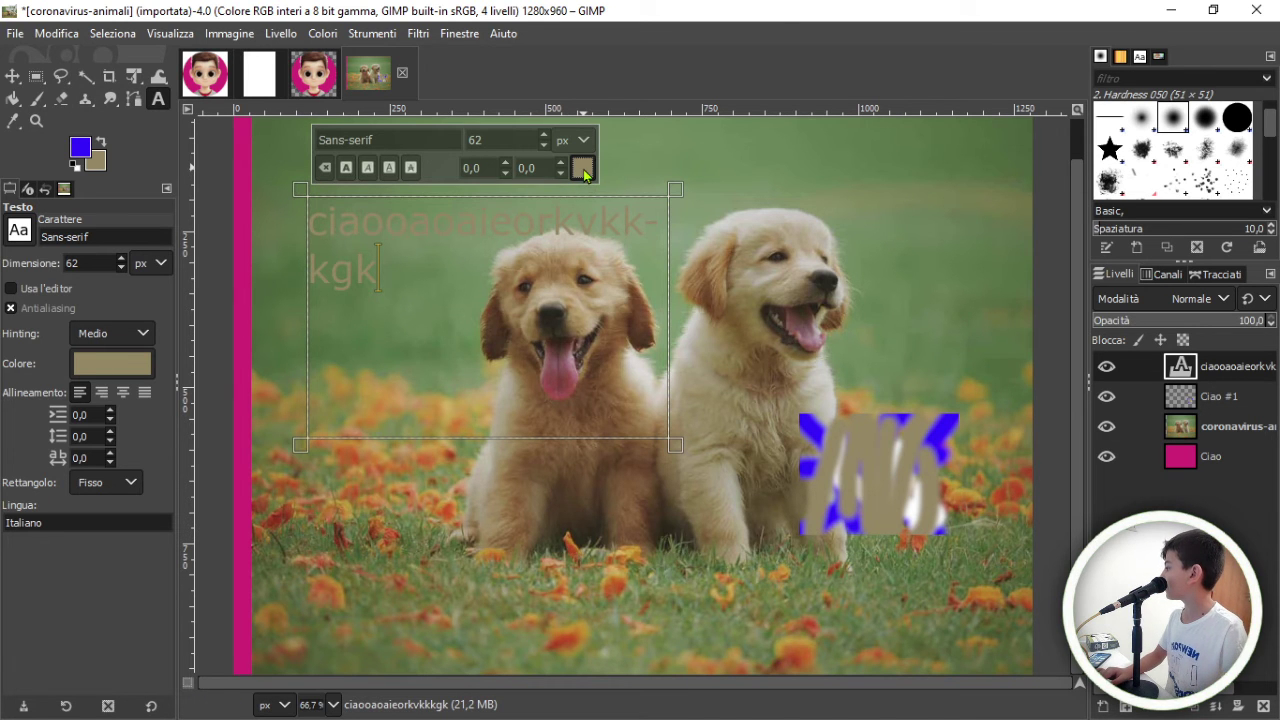
Set the text colour to purple 3813c5, type 'kfkkfkfkkf', and show the size unit list.
{"action": "left_click", "coordinate": [583, 169]}
{"action": "left_click_drag", "start_coordinate": [523, 157], "coordinate": [538, 120]}
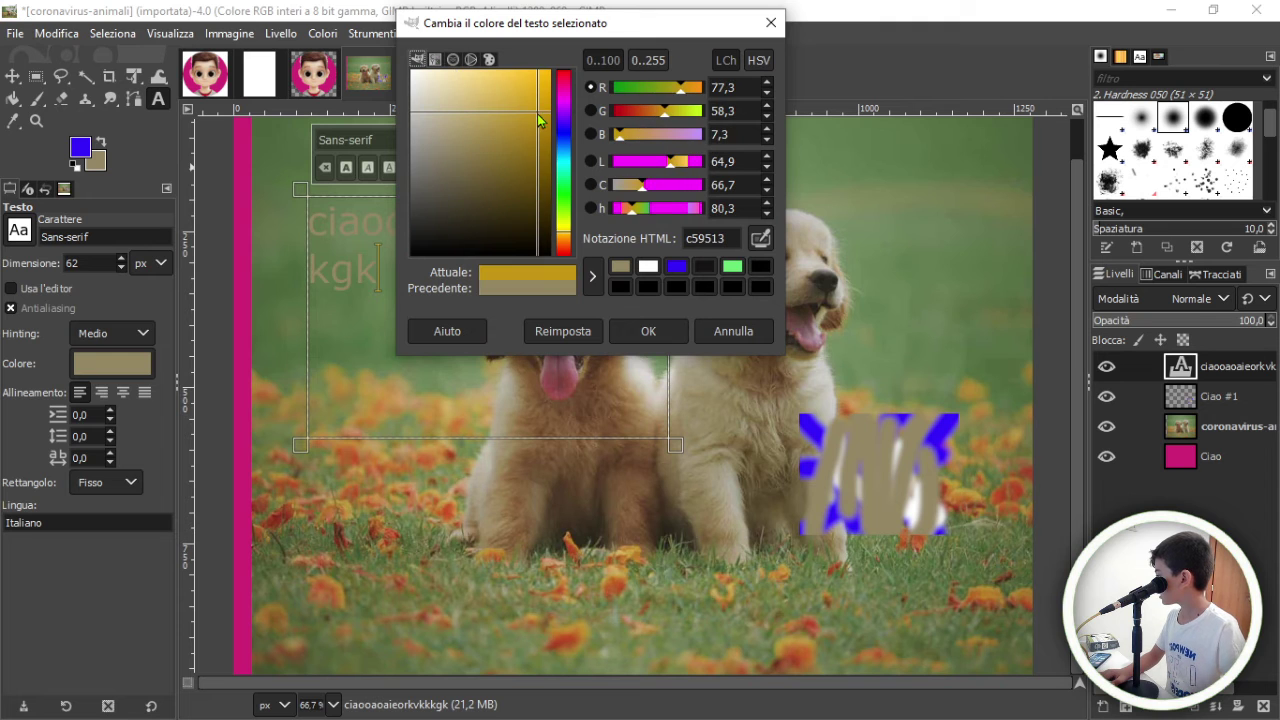
{"action": "left_click", "coordinate": [558, 121]}
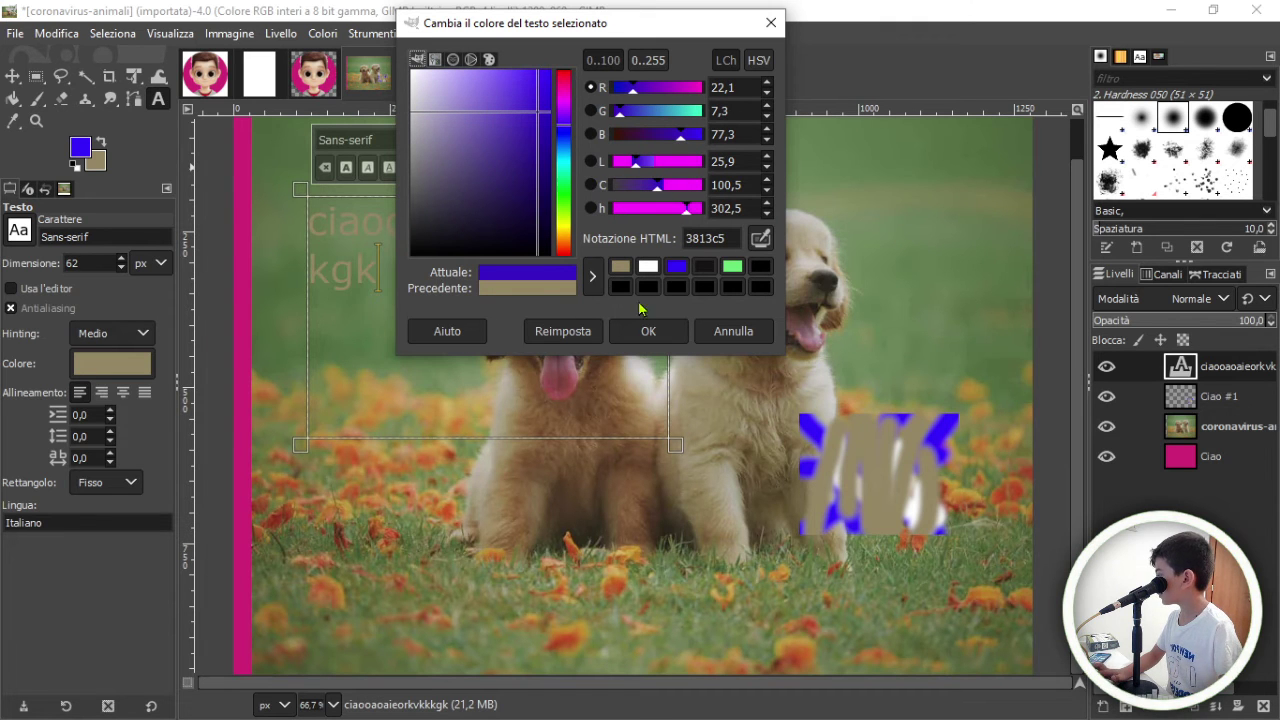
{"action": "left_click", "coordinate": [645, 333]}
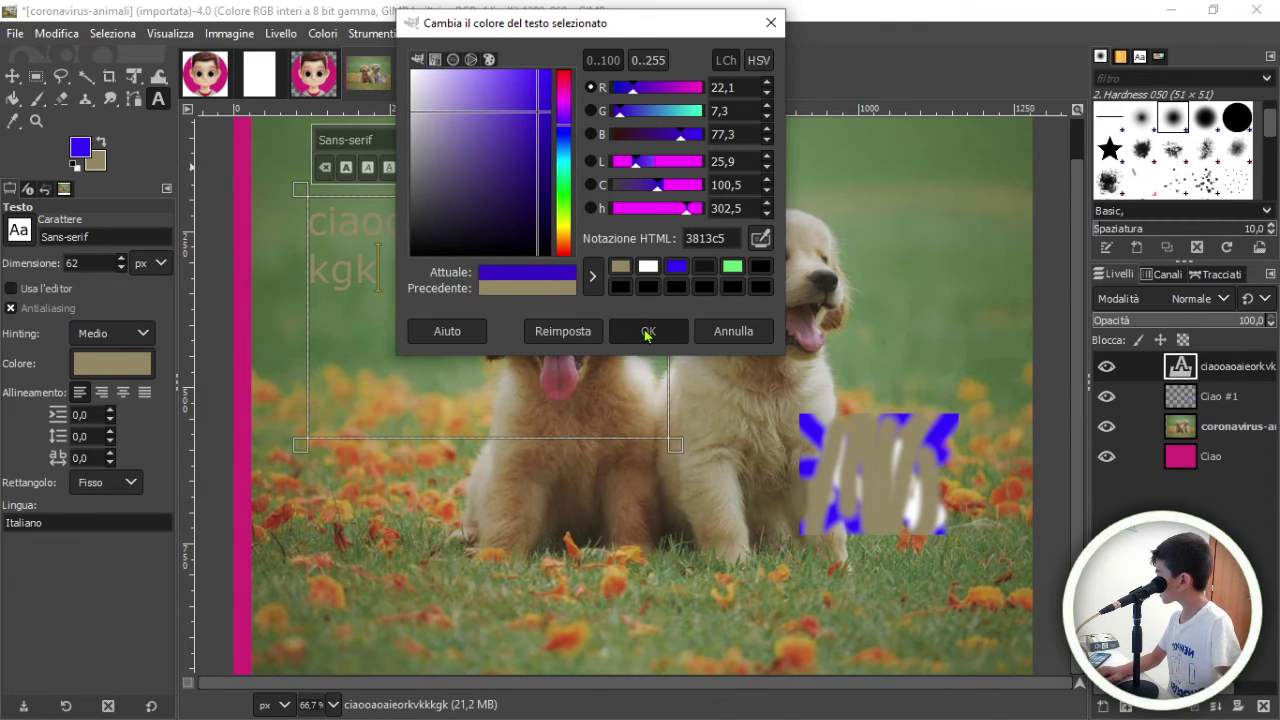
{"action": "type", "text": "kfkkf"}
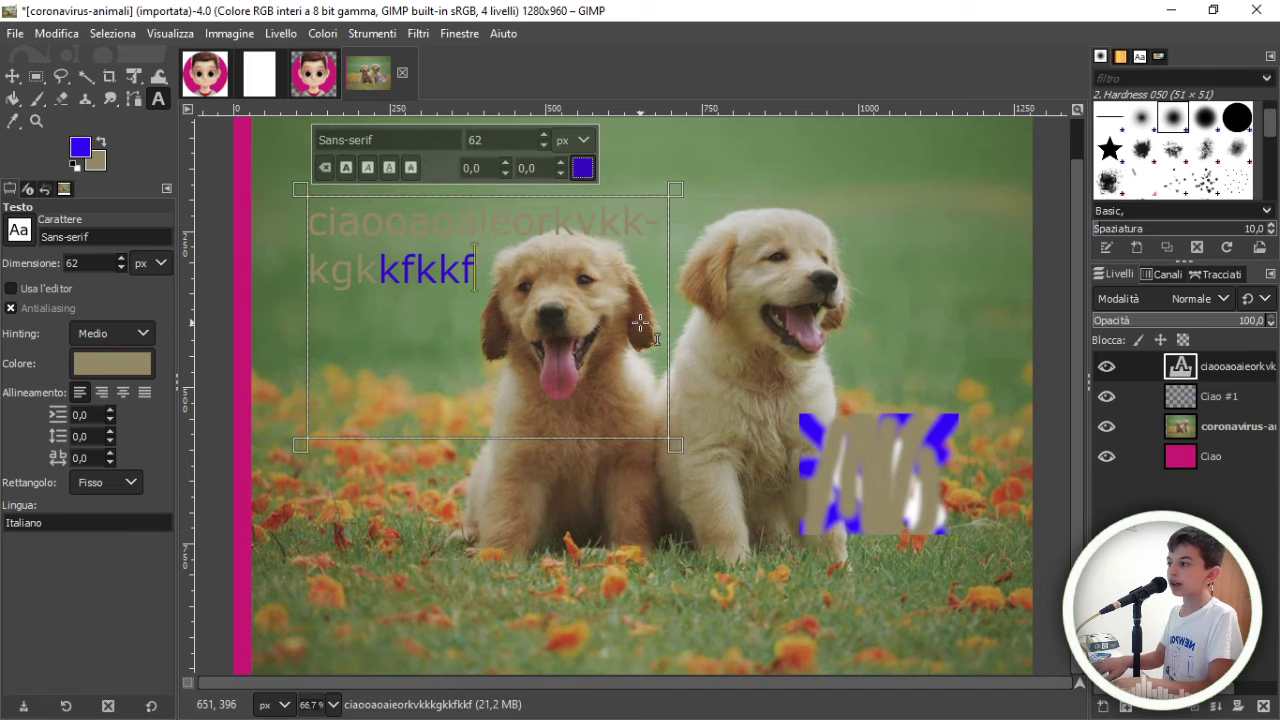
{"action": "type", "text": "kfkkf"}
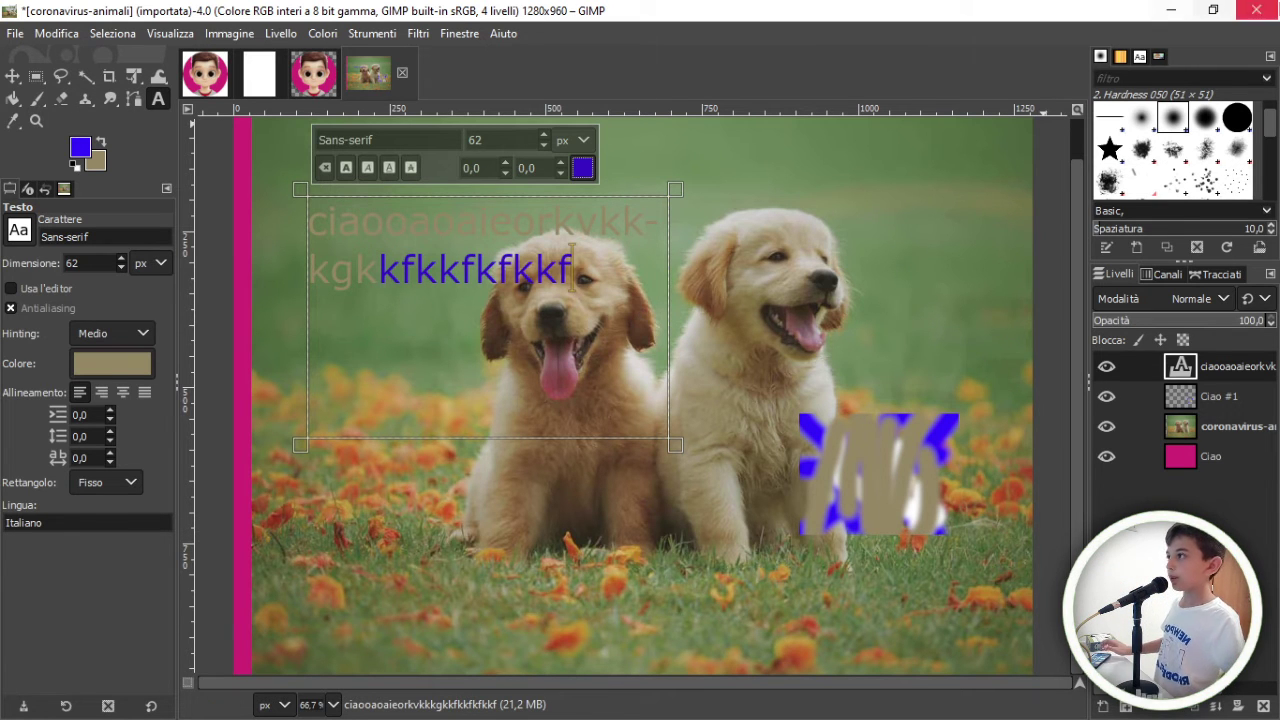
{"action": "left_click", "coordinate": [584, 139]}
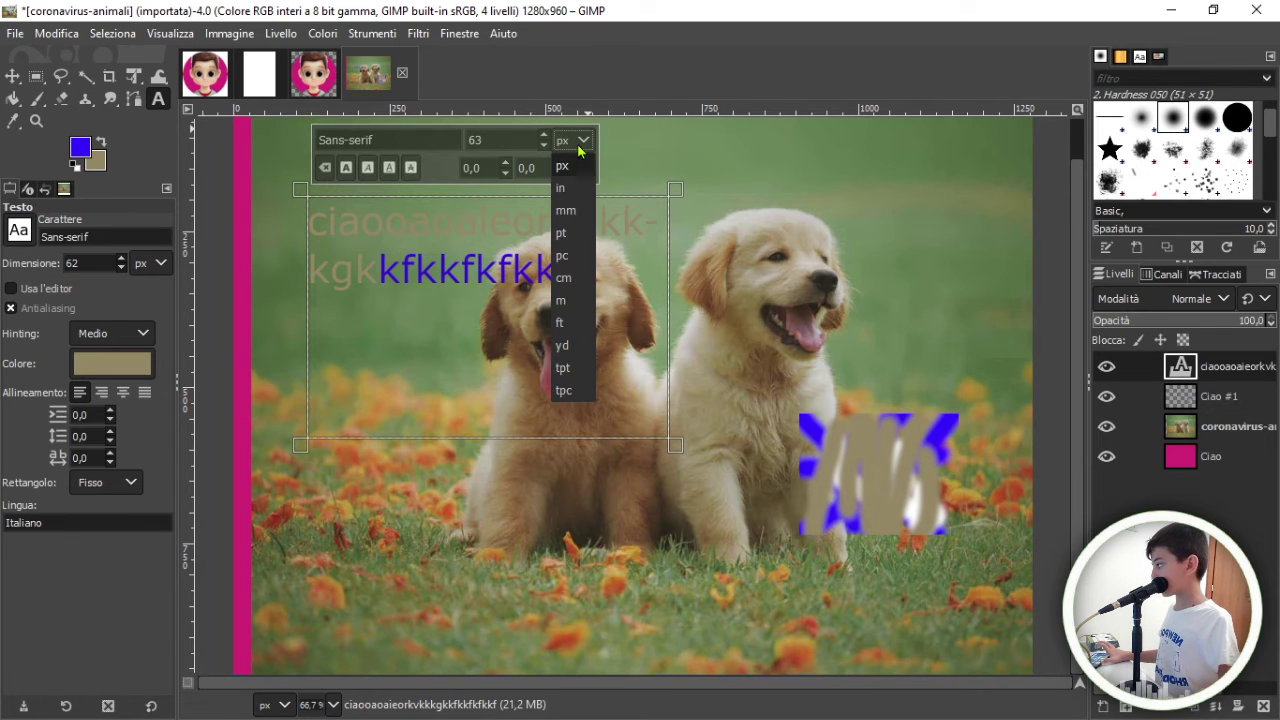
Switch the text size unit from px to mm, giving 5,33 mm.
{"action": "left_click", "coordinate": [577, 209]}
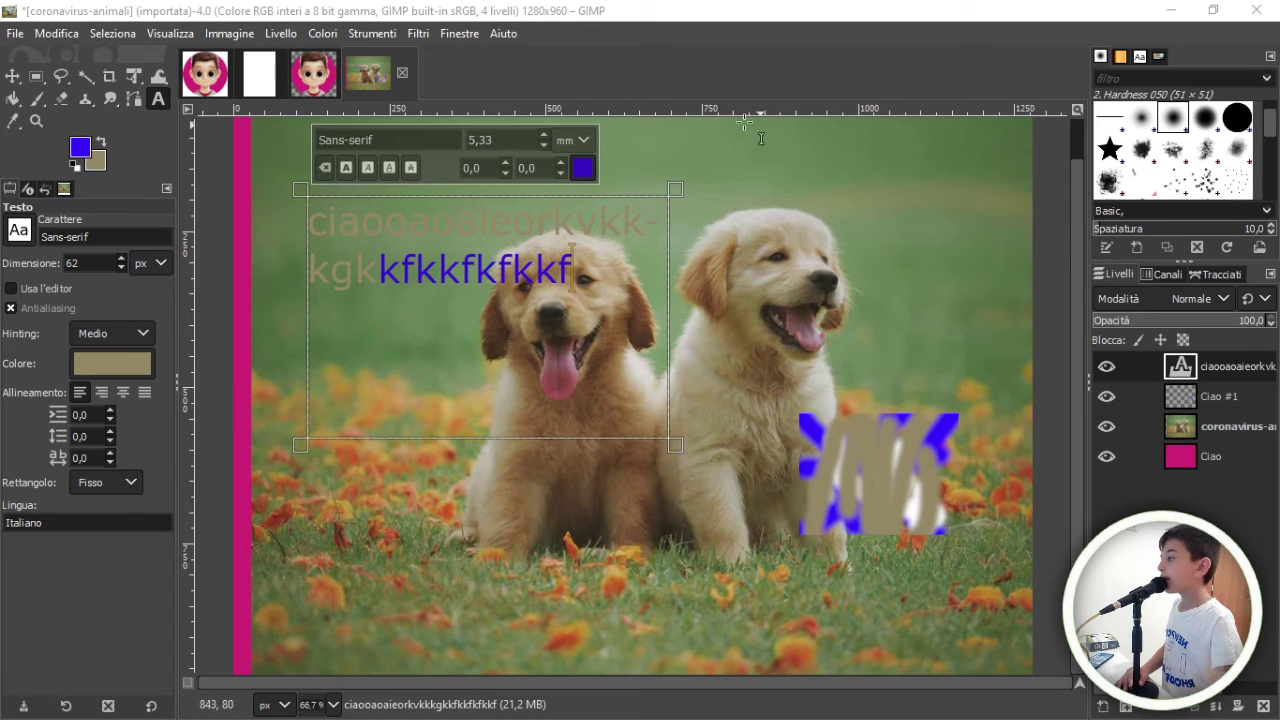
Sample the tan smudge as foreground colour and return to the Paintbrush.
{"action": "left_click", "coordinate": [14, 120]}
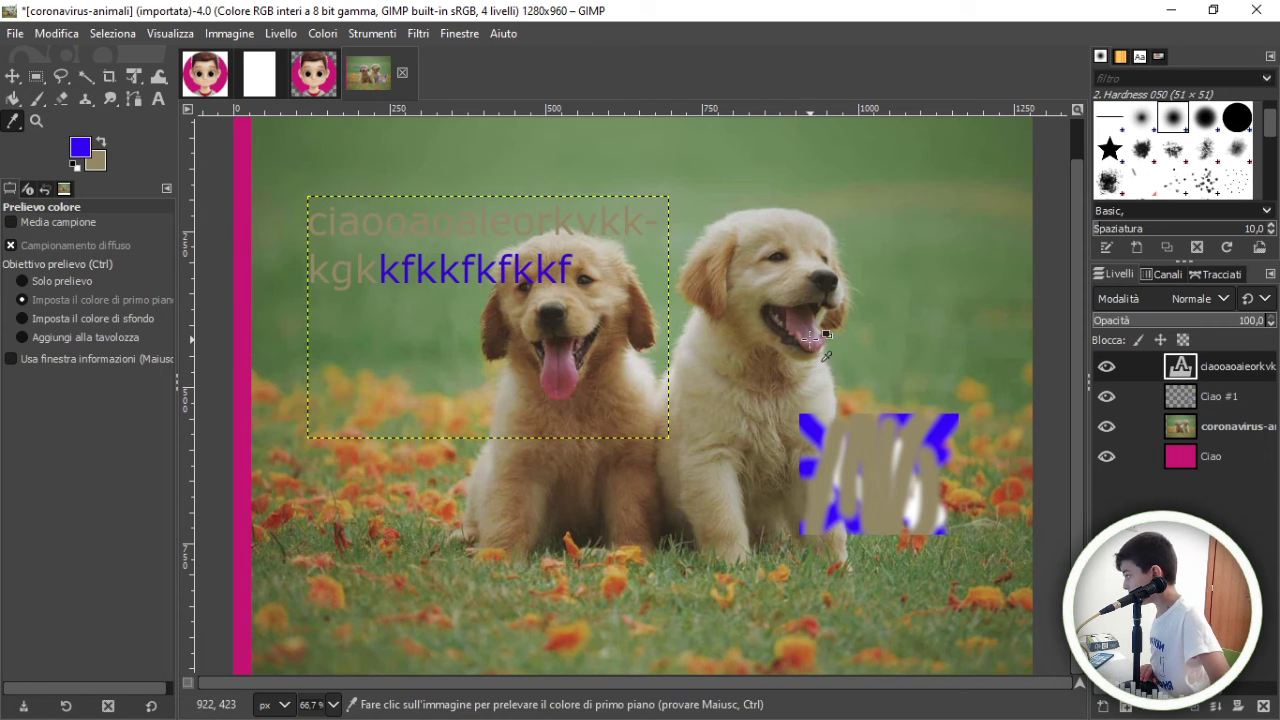
{"action": "left_click", "coordinate": [908, 200]}
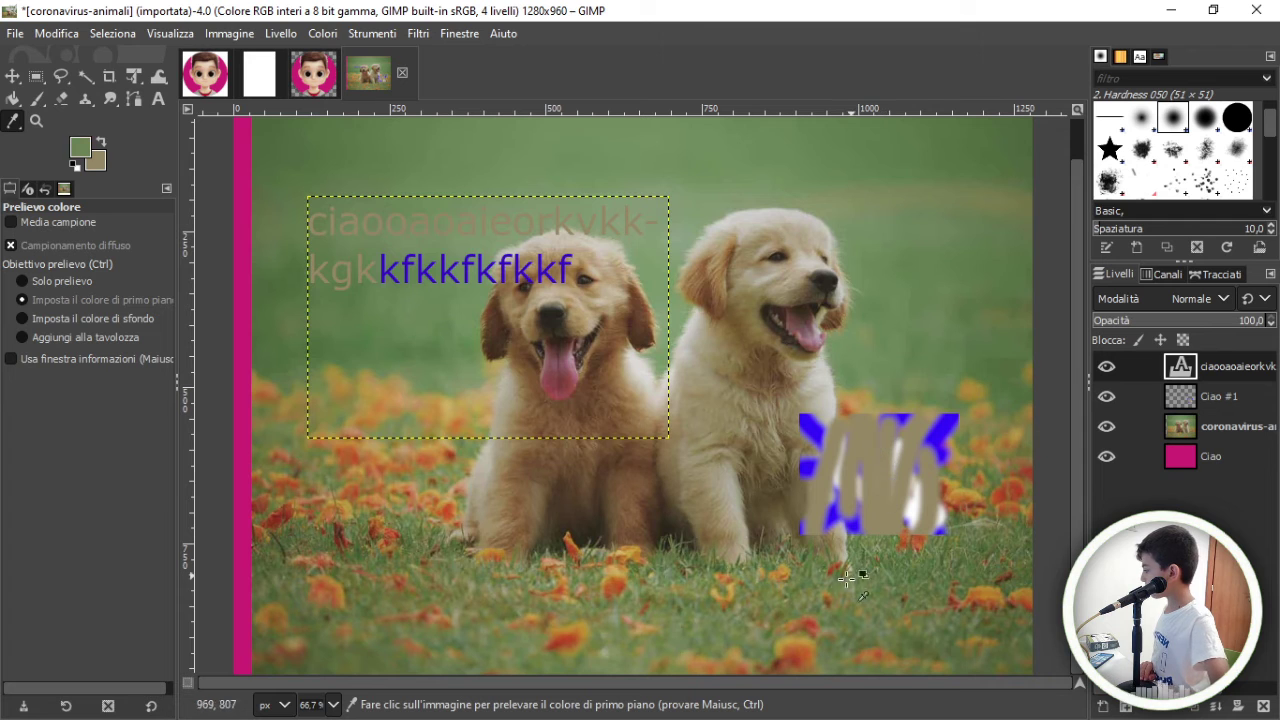
{"action": "left_click", "coordinate": [886, 455]}
{"action": "left_click", "coordinate": [937, 160]}
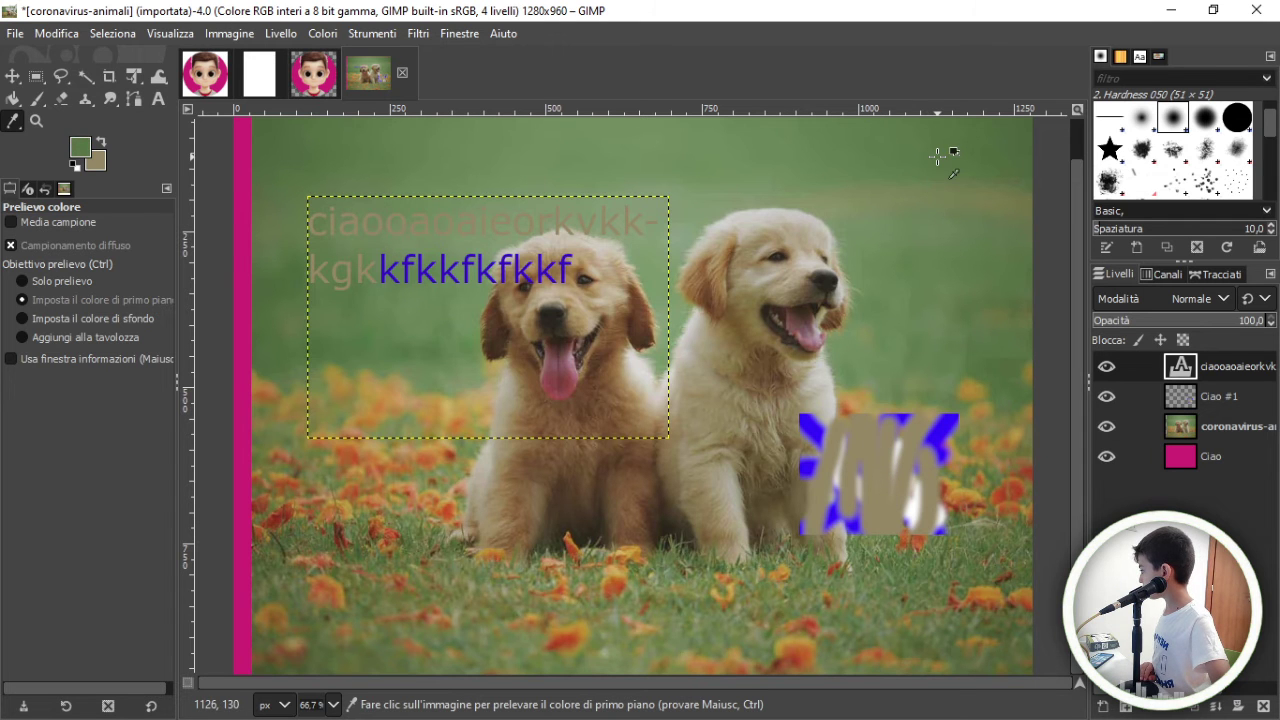
{"action": "left_click", "coordinate": [865, 520]}
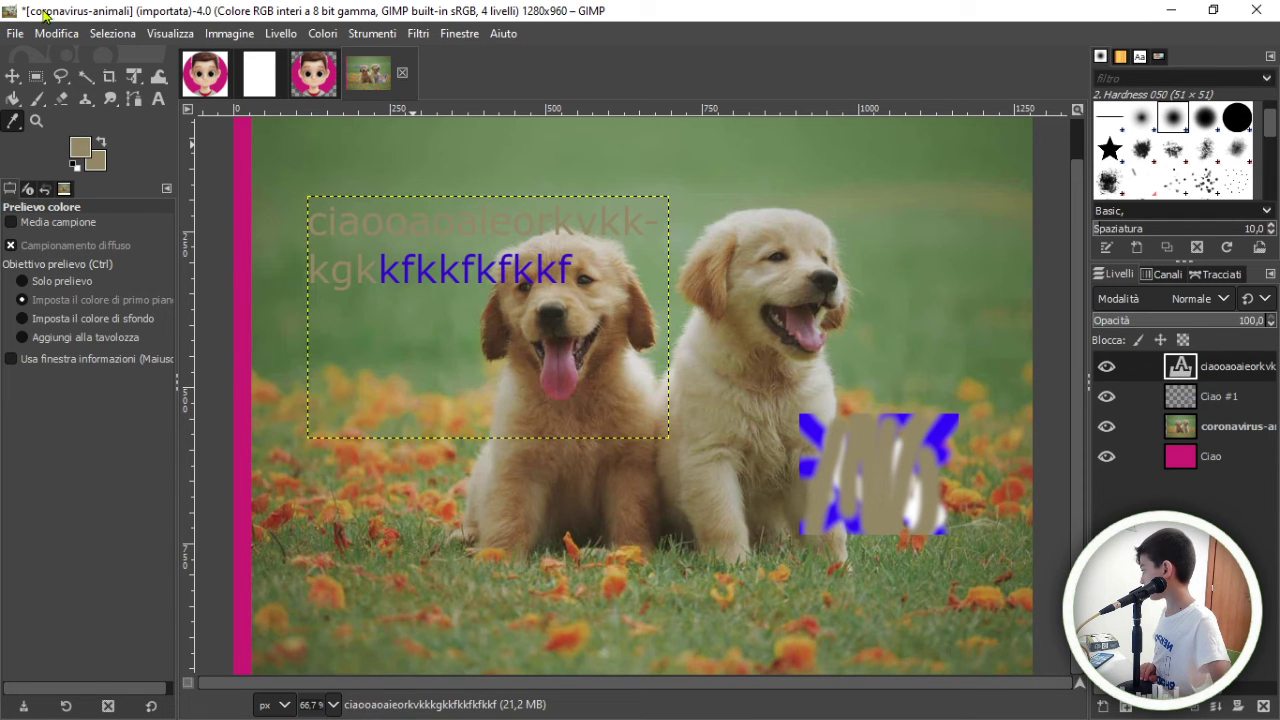
{"action": "left_click", "coordinate": [37, 98]}
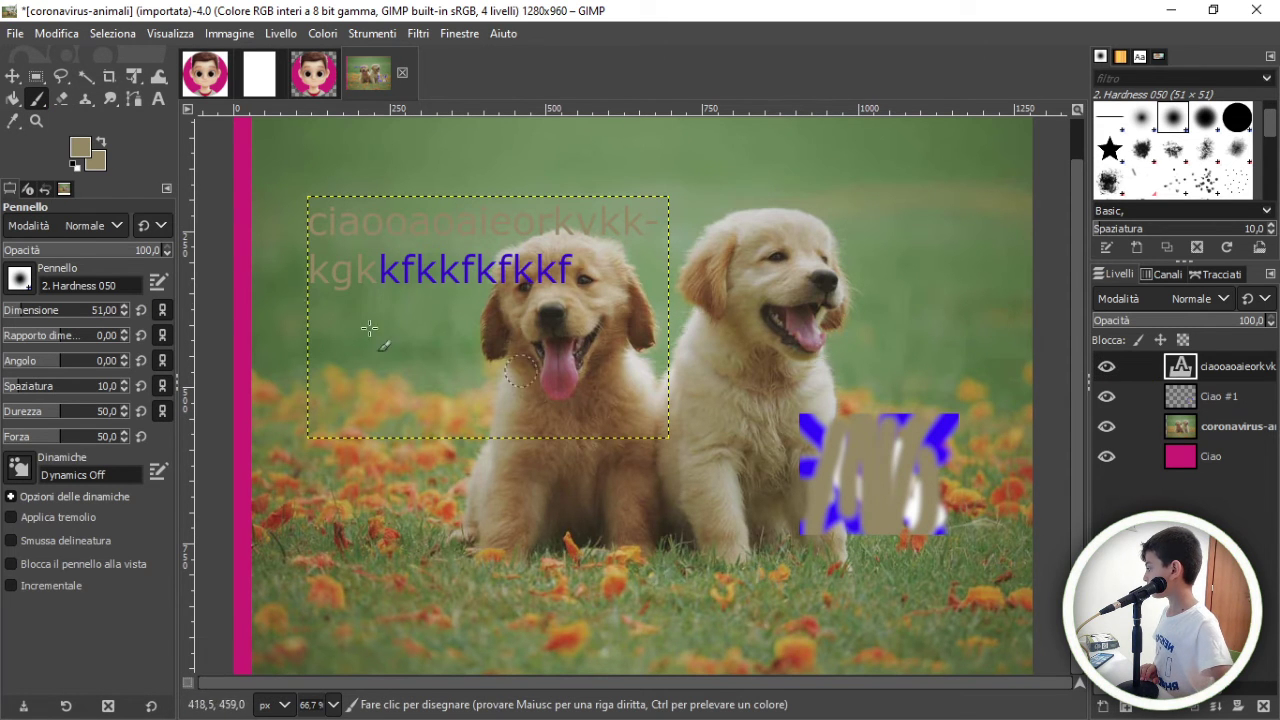
Brush two crossing tan strokes over the text block to form an X.
{"action": "left_click_drag", "start_coordinate": [372, 241], "coordinate": [675, 368]}
{"action": "left_click_drag", "start_coordinate": [712, 225], "coordinate": [318, 396]}
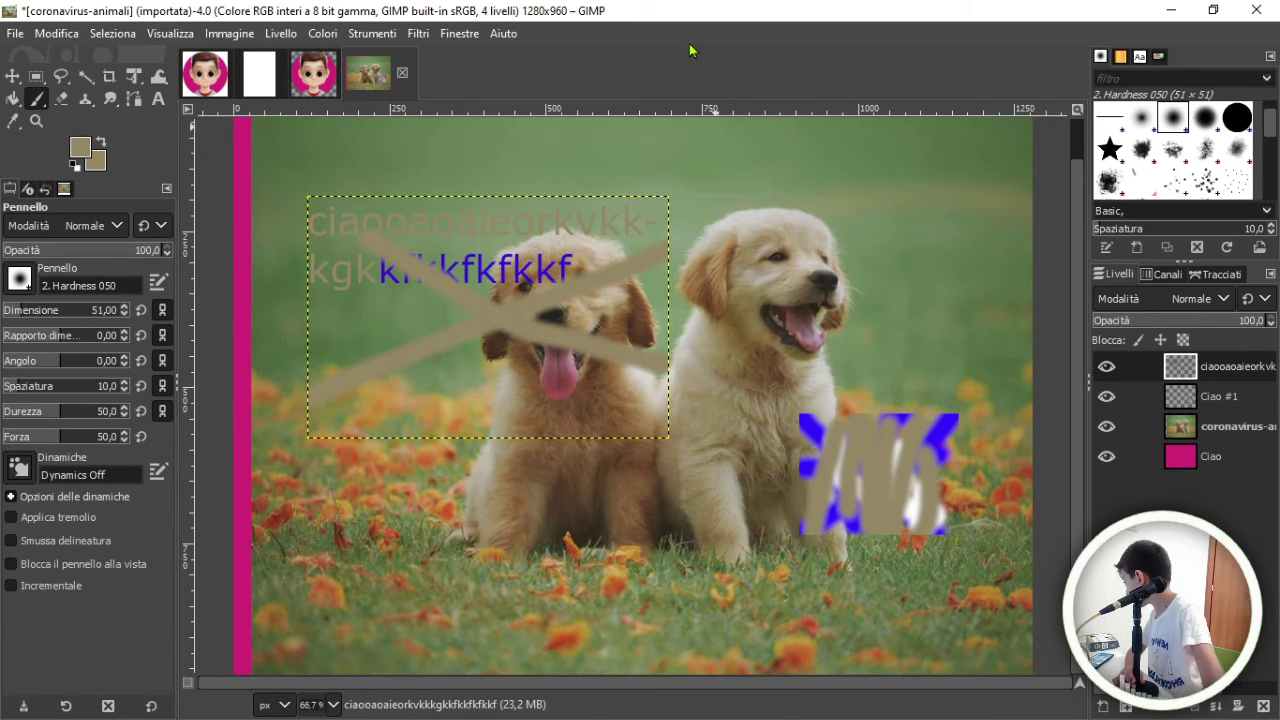
{"action": "left_click", "coordinate": [13, 121]}
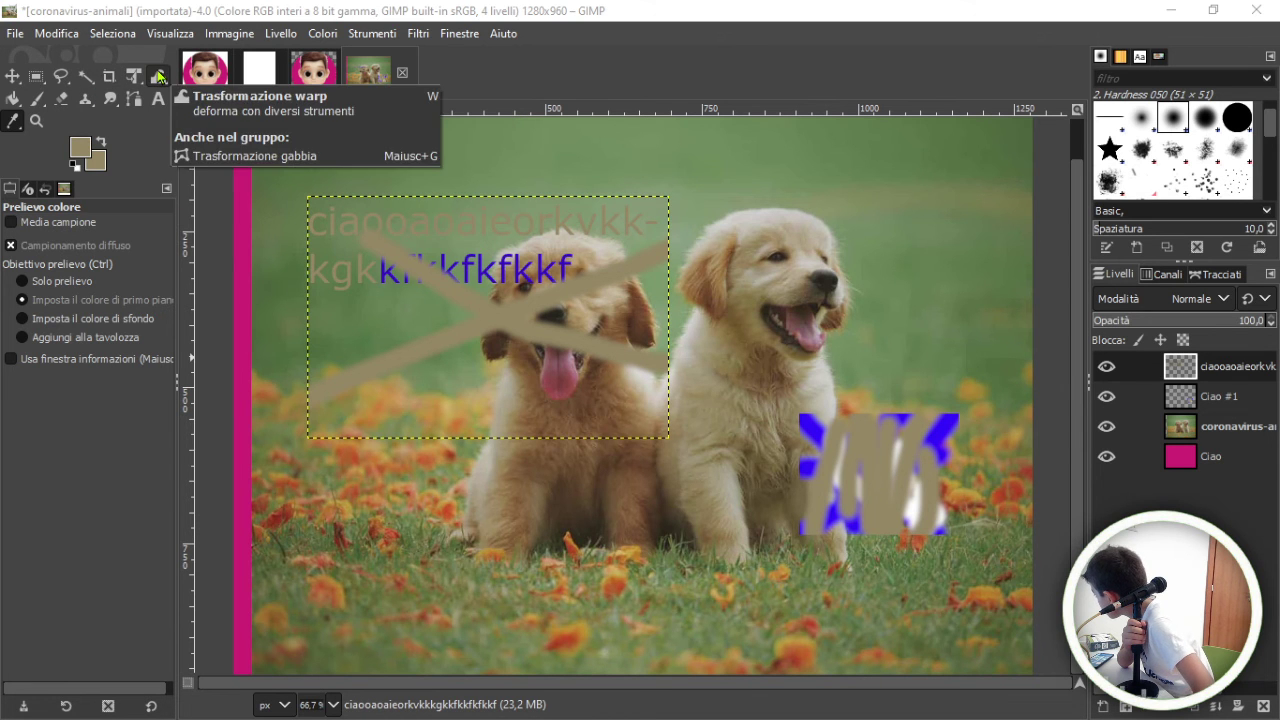
{"action": "left_click", "coordinate": [36, 121]}
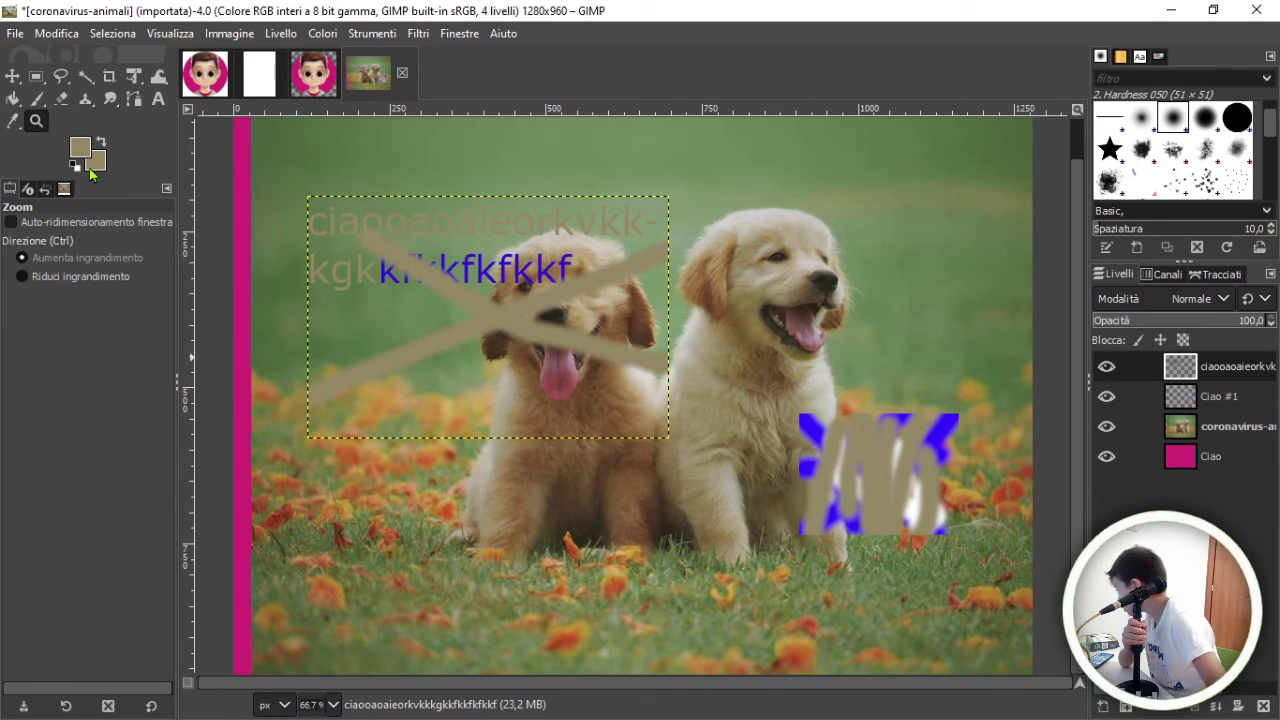
{"action": "left_click", "coordinate": [490, 445]}
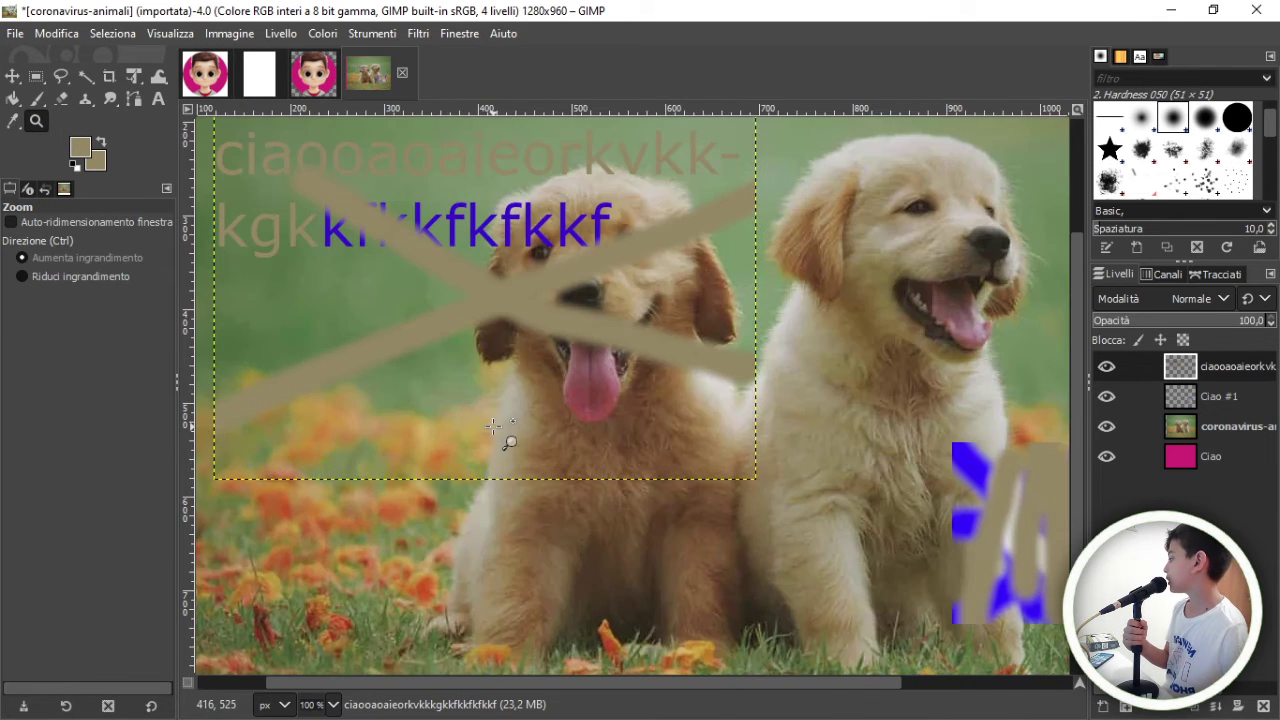
{"action": "scroll", "coordinate": [512, 440], "scroll_direction": "up", "scroll_amount": 3}
{"action": "left_click", "coordinate": [515, 453]}
{"action": "left_click", "coordinate": [515, 453]}
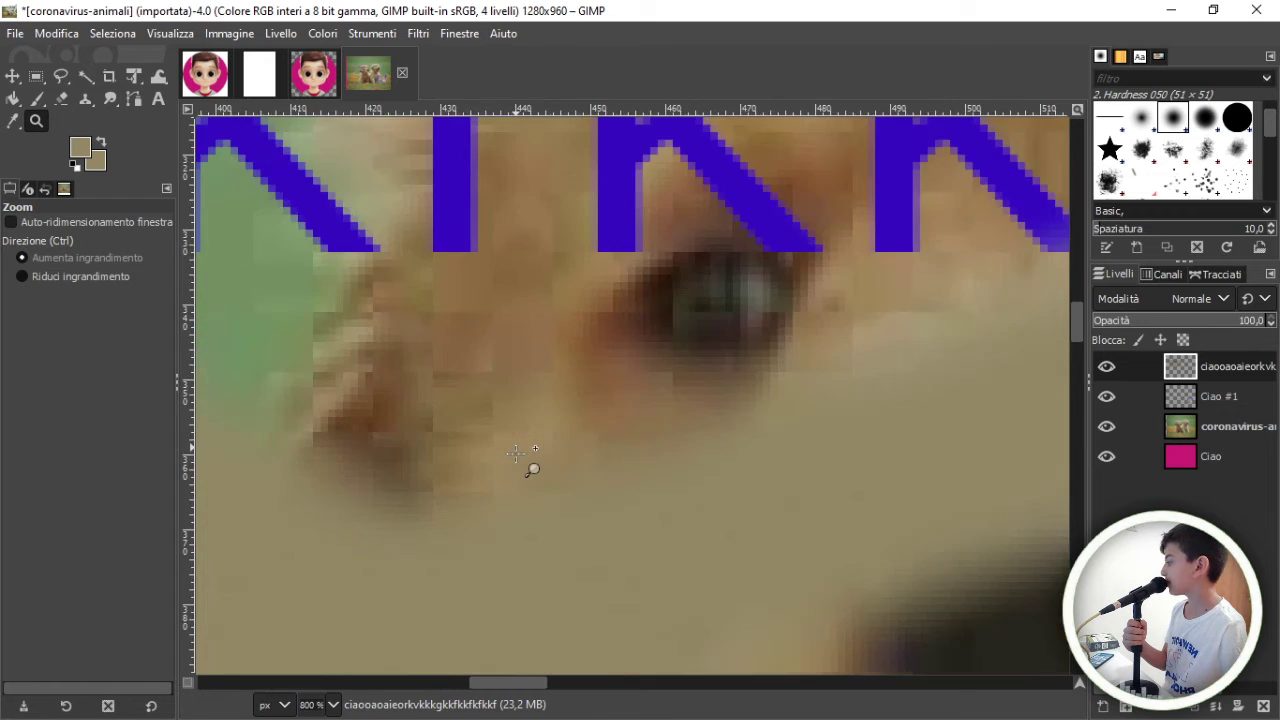
{"action": "scroll", "coordinate": [515, 453], "scroll_direction": "down", "scroll_amount": 3}
{"action": "left_click", "coordinate": [515, 453]}
{"action": "left_click", "coordinate": [515, 453]}
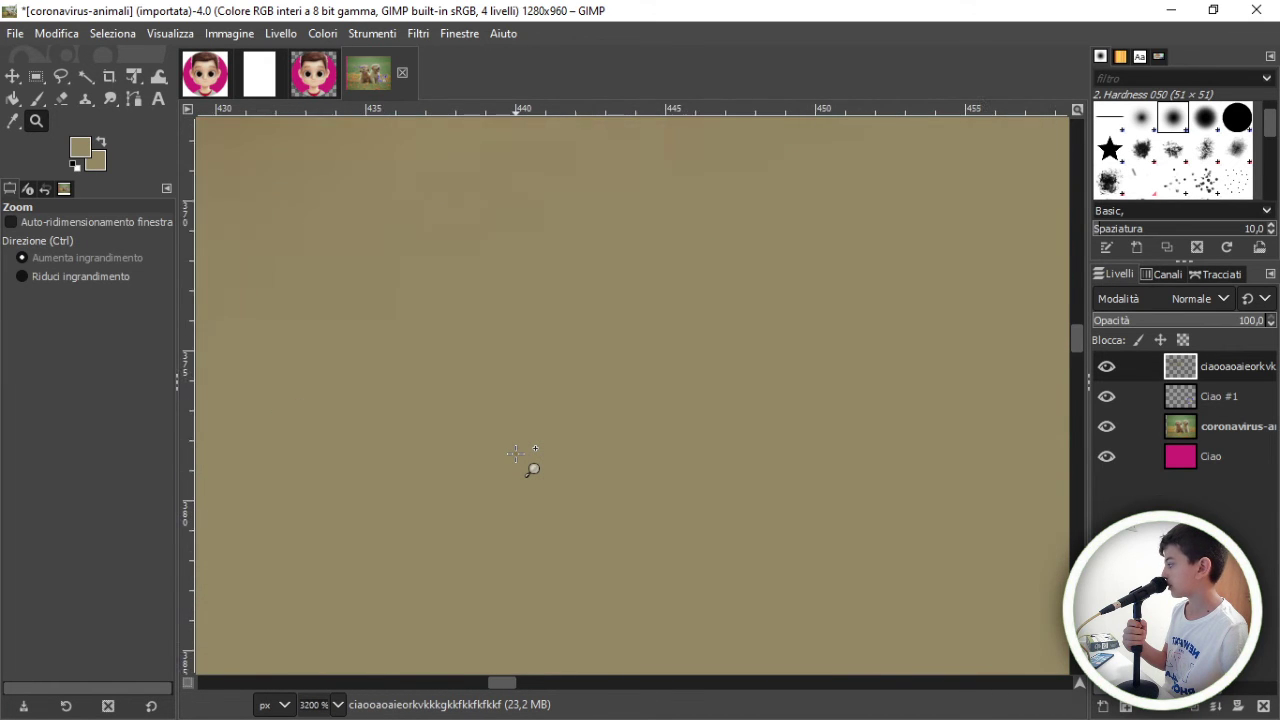
{"action": "left_click", "coordinate": [515, 453]}
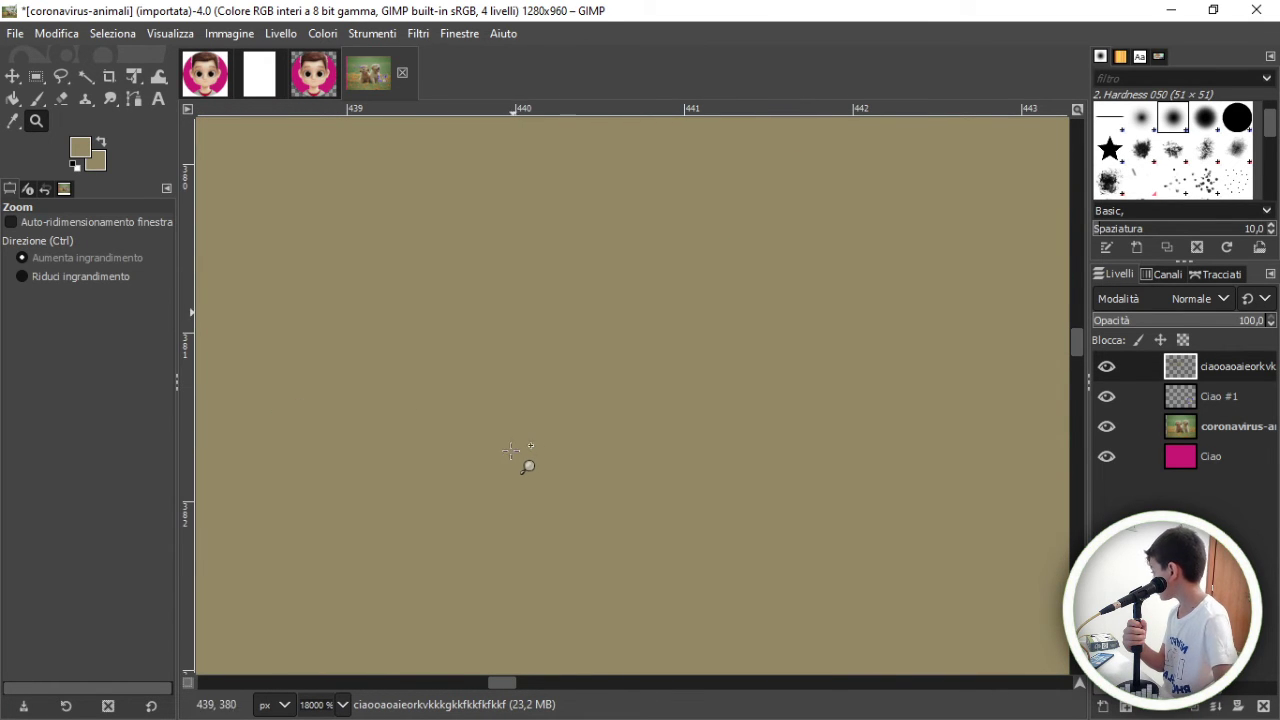
{"action": "left_click", "coordinate": [110, 277]}
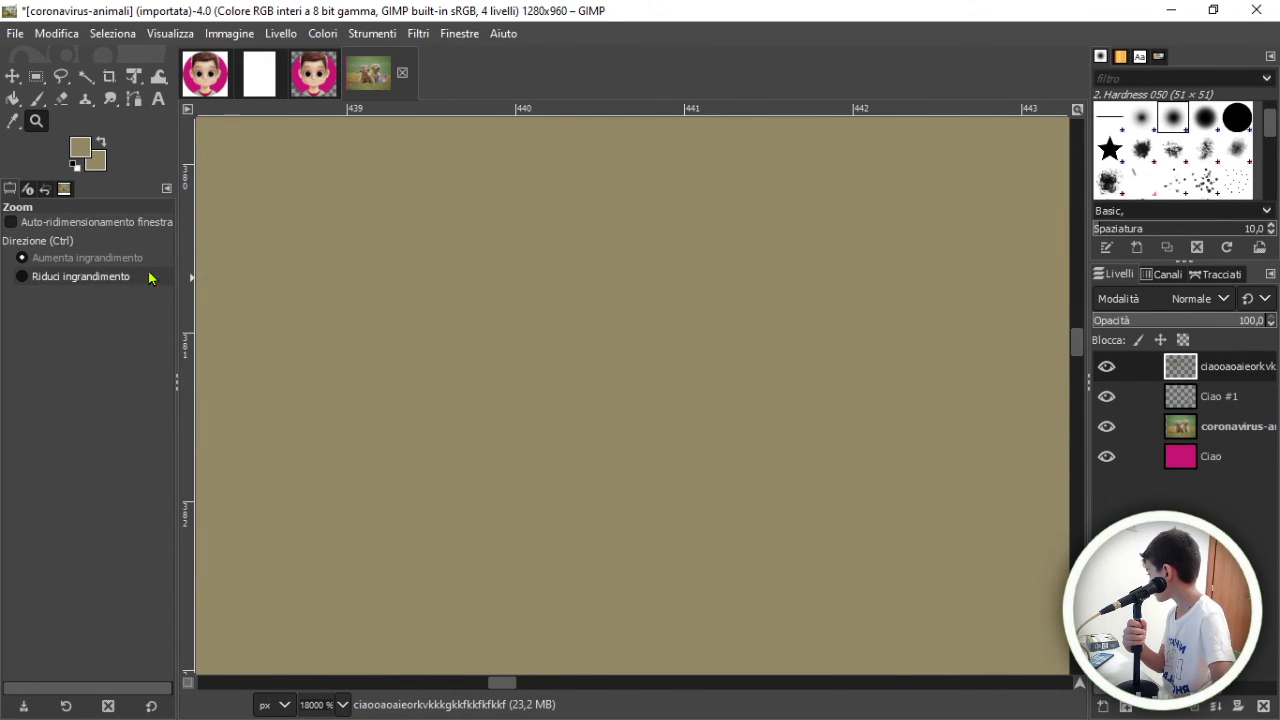
{"action": "triple_click", "coordinate": [514, 351]}
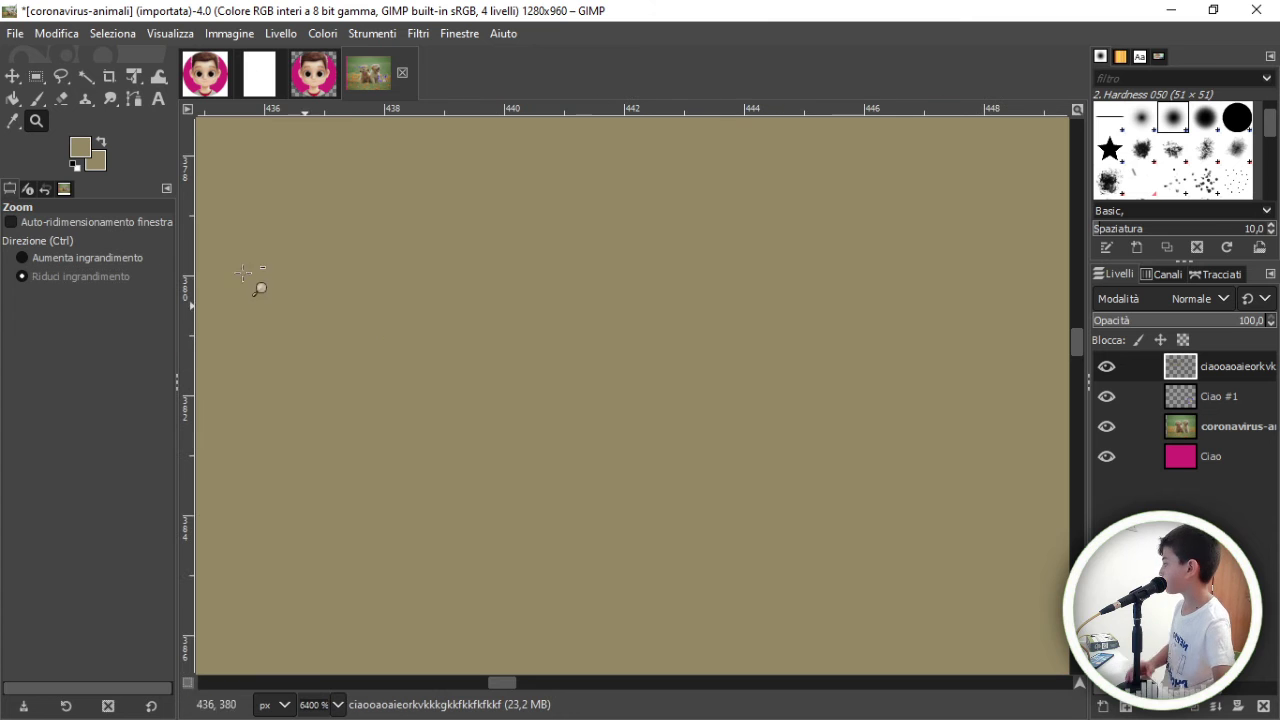
{"action": "left_click", "coordinate": [302, 324]}
{"action": "left_click", "coordinate": [302, 324]}
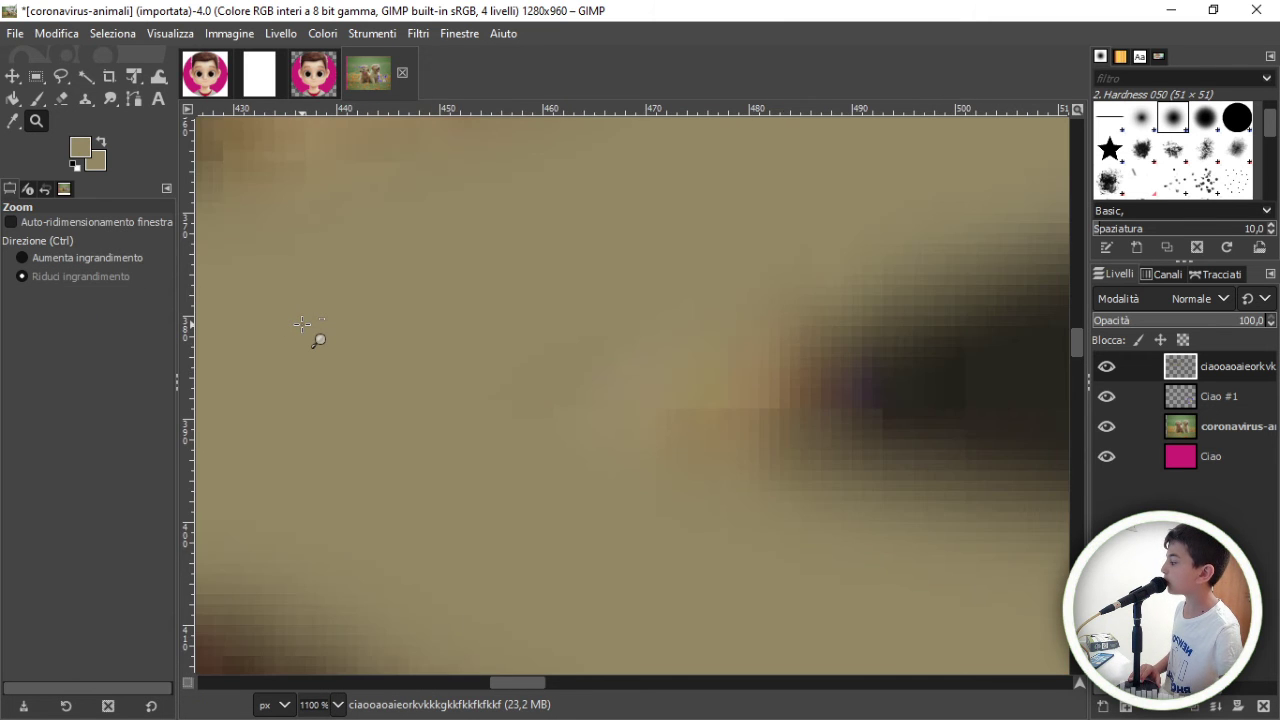
{"action": "left_click", "coordinate": [302, 324]}
{"action": "left_click", "coordinate": [302, 324]}
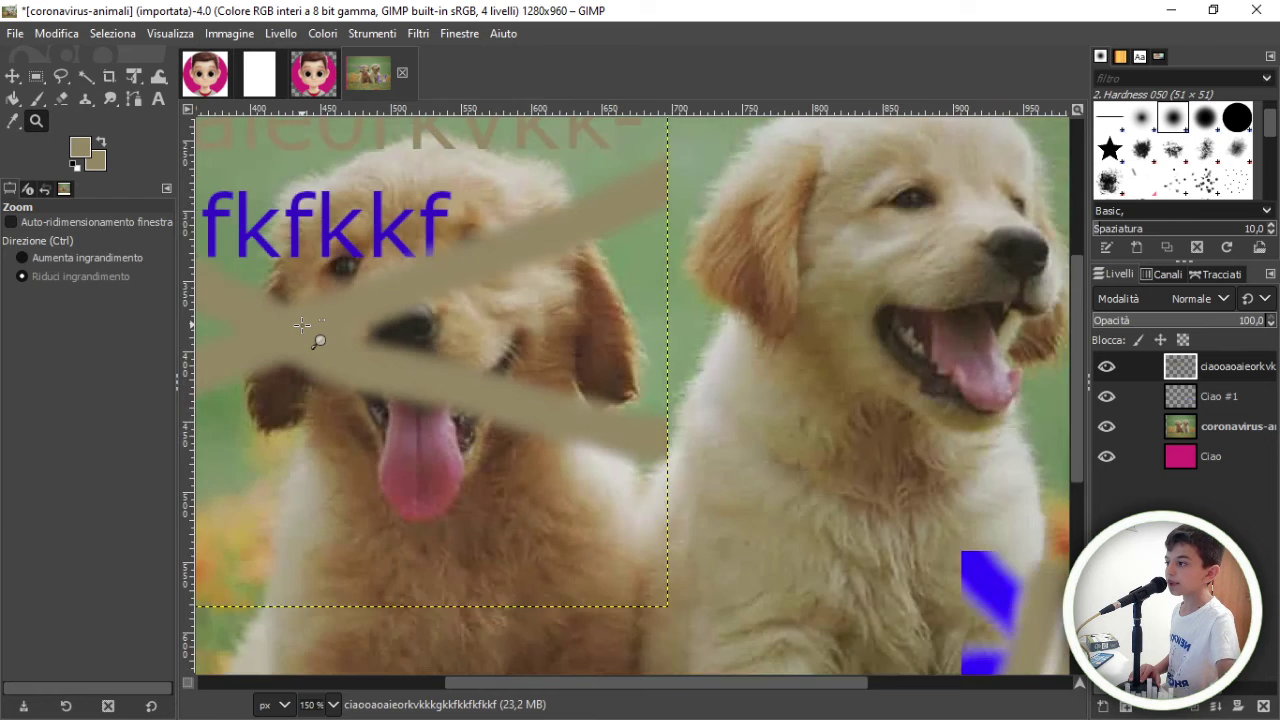
{"action": "left_click", "coordinate": [312, 336]}
{"action": "left_click", "coordinate": [305, 337]}
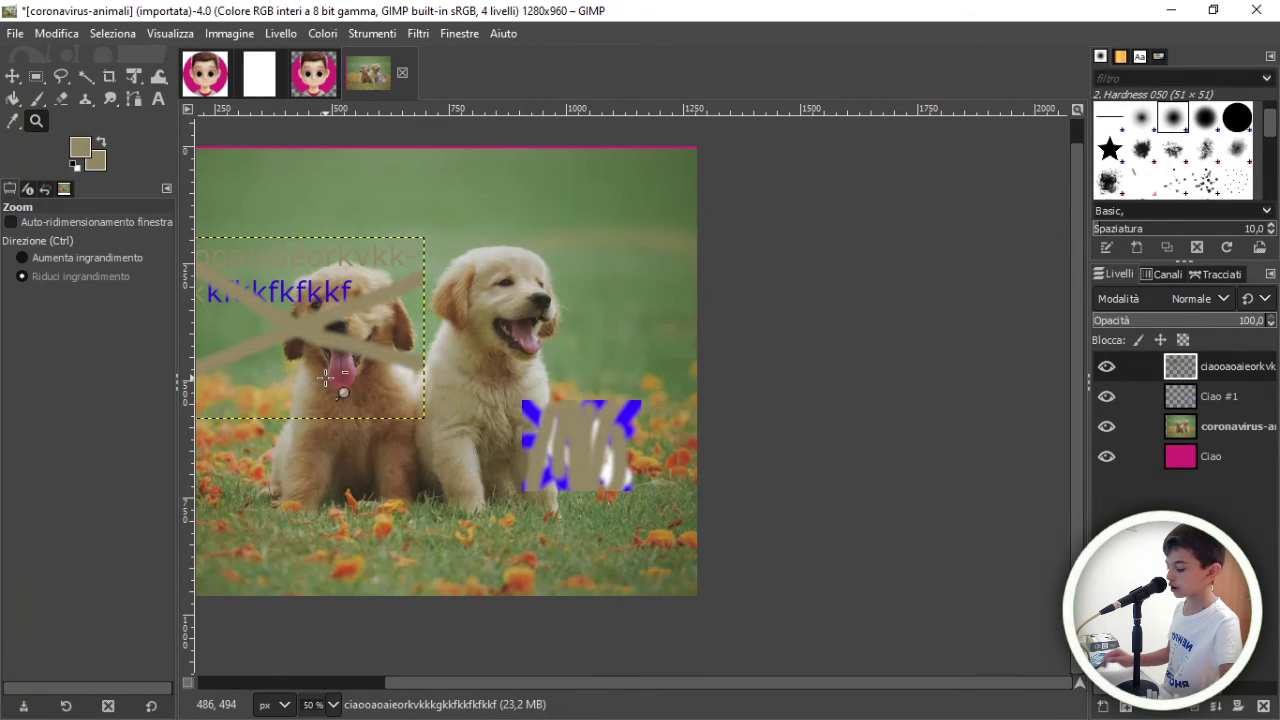
{"action": "left_click", "coordinate": [12, 76]}
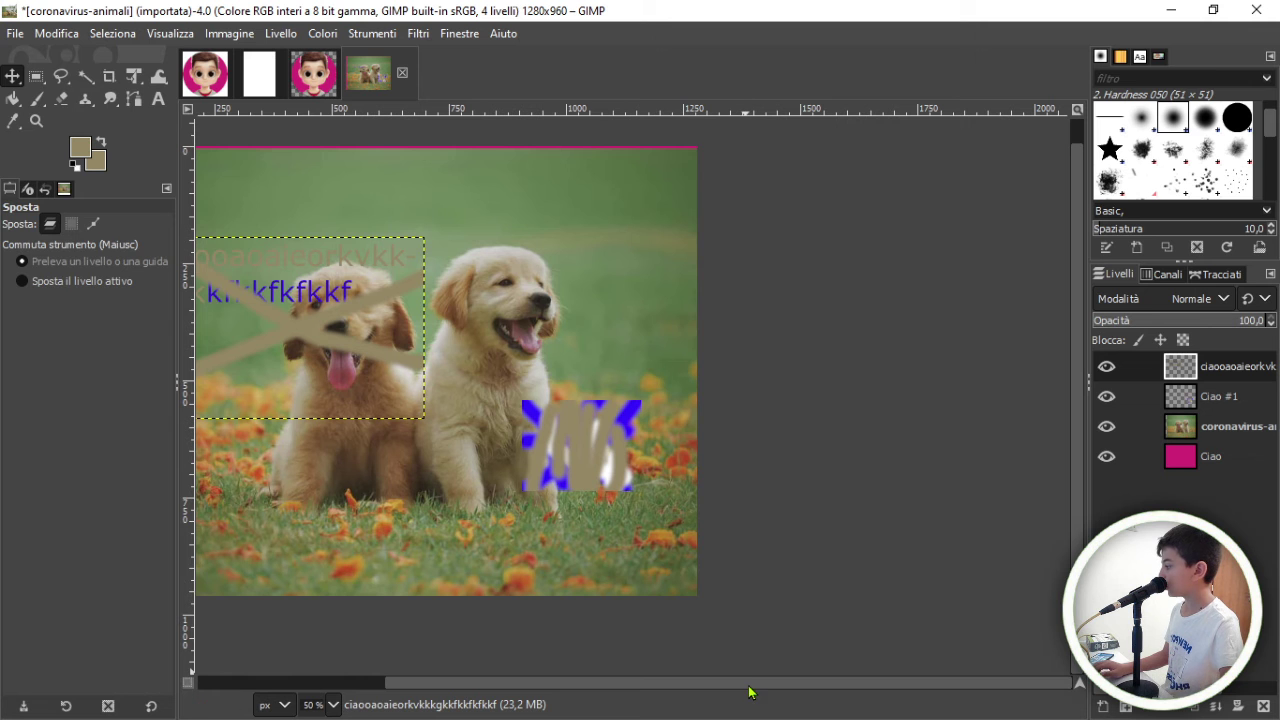
{"action": "scroll", "coordinate": [705, 671], "scroll_direction": "left", "scroll_amount": 1}
{"action": "scroll", "coordinate": [555, 632], "scroll_direction": "left", "scroll_amount": 3}
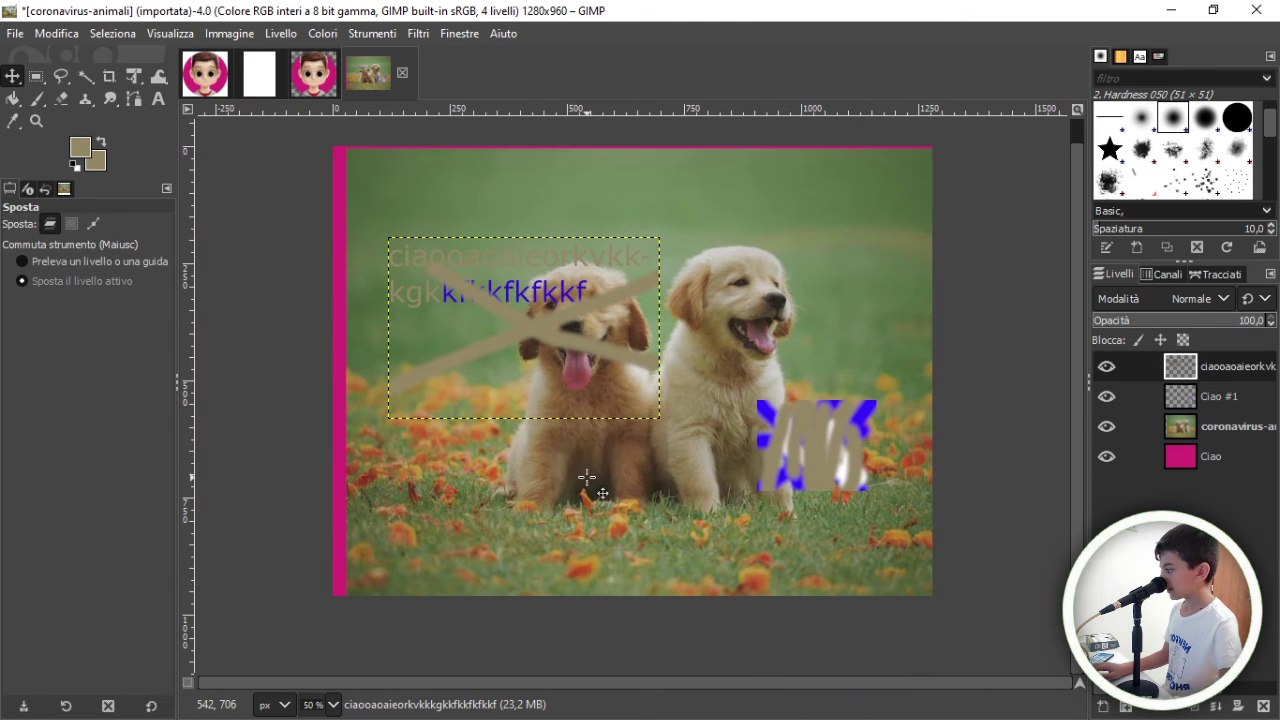
{"action": "scroll", "coordinate": [585, 480], "scroll_direction": "up", "scroll_amount": 4}
{"action": "scroll", "coordinate": [585, 480], "scroll_direction": "down", "scroll_amount": 4}
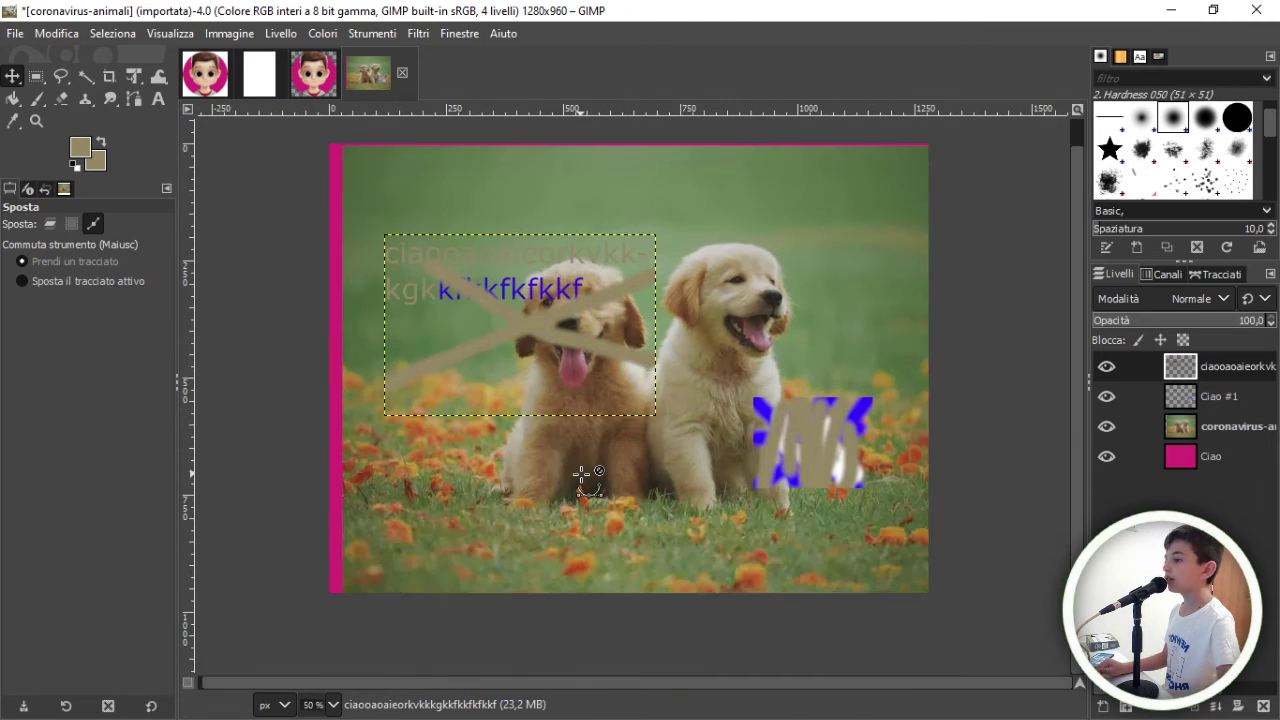
{"action": "scroll", "coordinate": [585, 478], "scroll_direction": "up", "scroll_amount": 1}
{"action": "scroll", "coordinate": [585, 478], "scroll_direction": "down", "scroll_amount": 1}
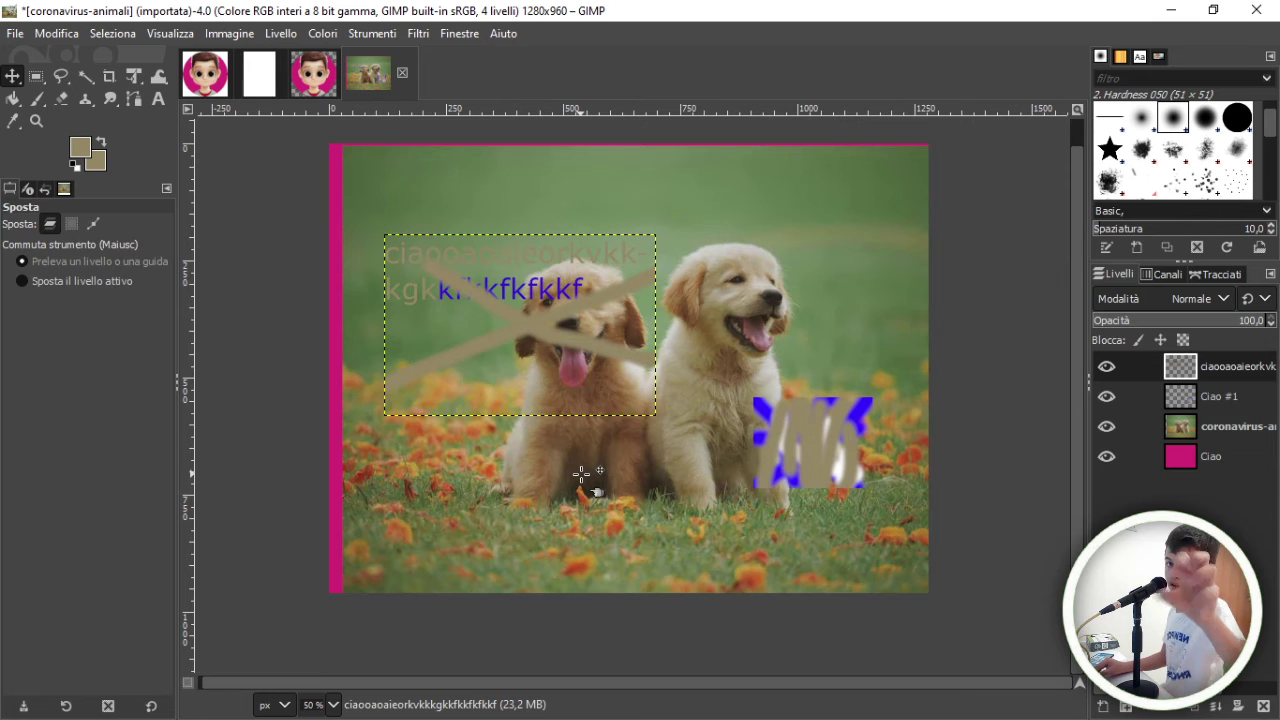
{"action": "scroll", "coordinate": [581, 474], "scroll_direction": "up", "scroll_amount": 1}
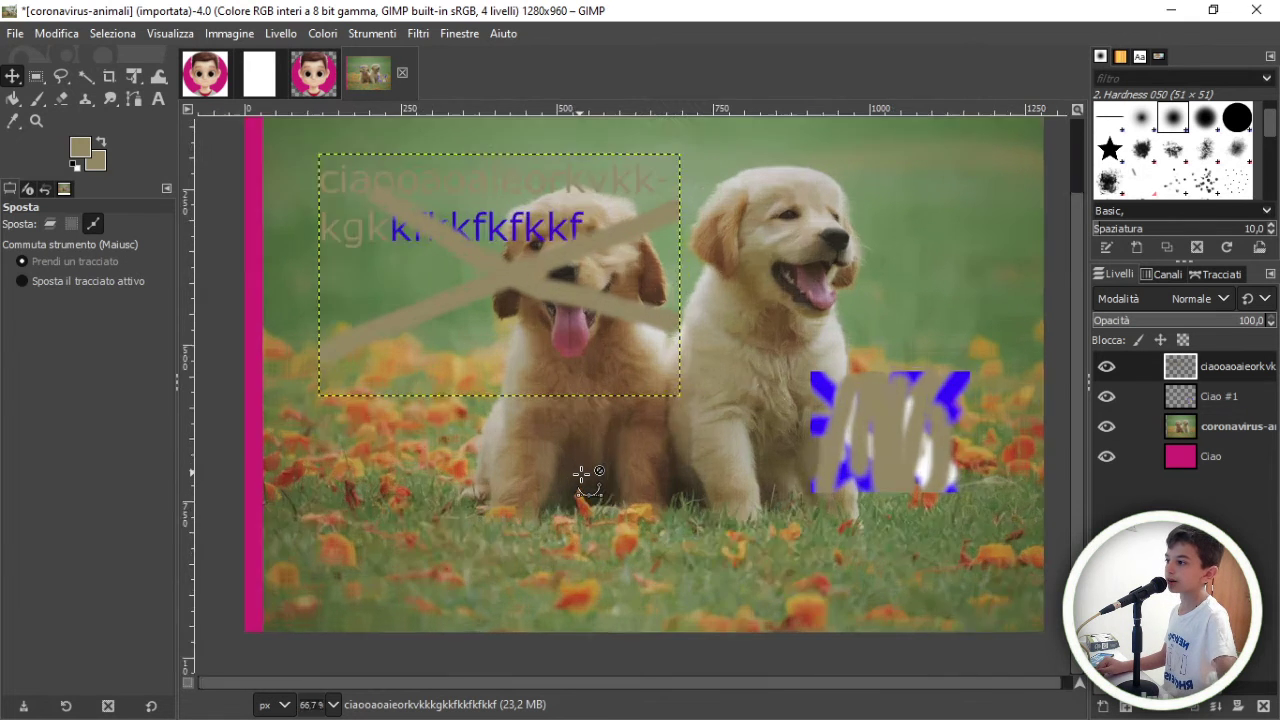
{"action": "scroll", "coordinate": [581, 474], "scroll_direction": "up", "scroll_amount": 3}
{"action": "scroll", "coordinate": [583, 474], "scroll_direction": "down", "scroll_amount": 2}
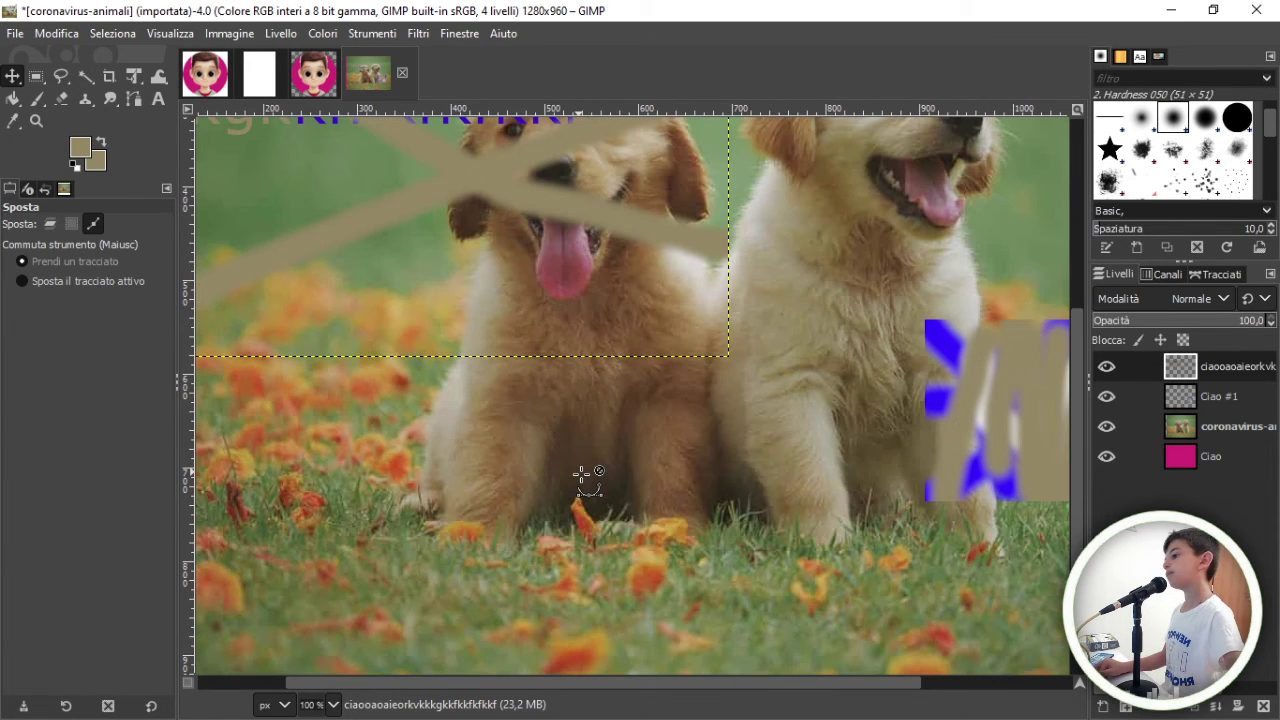
{"action": "scroll", "coordinate": [571, 470], "scroll_direction": "down", "scroll_amount": 1}
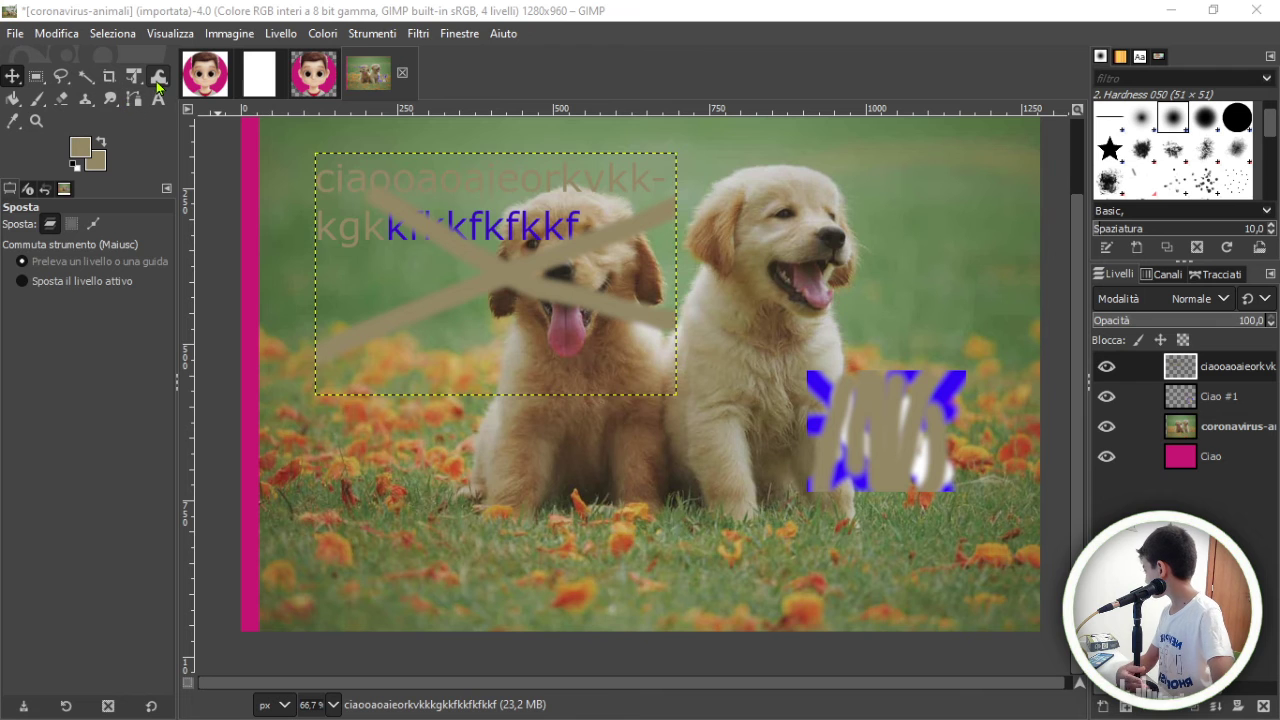
Warp the text strokes and the right puppy's face with hardness 34,7.
{"action": "left_click", "coordinate": [158, 77]}
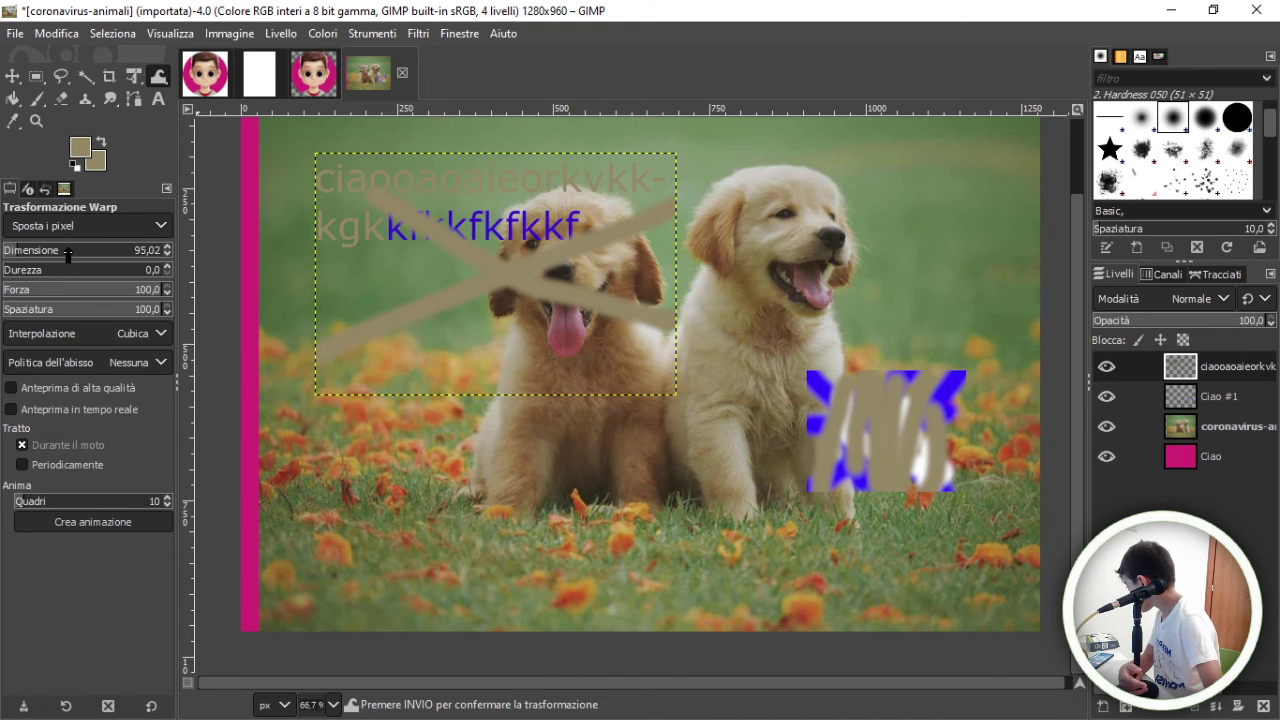
{"action": "left_click_drag", "start_coordinate": [64, 270], "coordinate": [57, 270]}
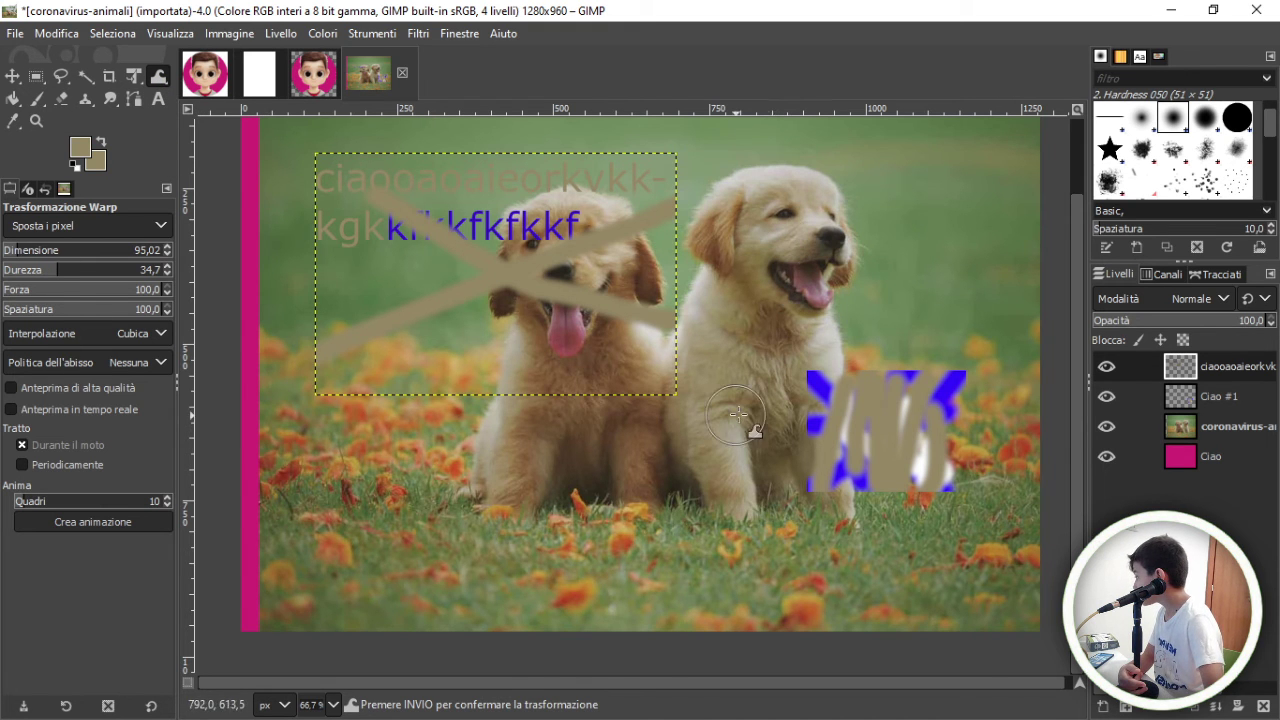
{"action": "mouse_move", "coordinate": [543, 314]}
{"action": "left_mouse_down"}
{"action": "mouse_move", "coordinate": [490, 196]}
{"action": "mouse_move", "coordinate": [310, 210]}
{"action": "left_mouse_up"}
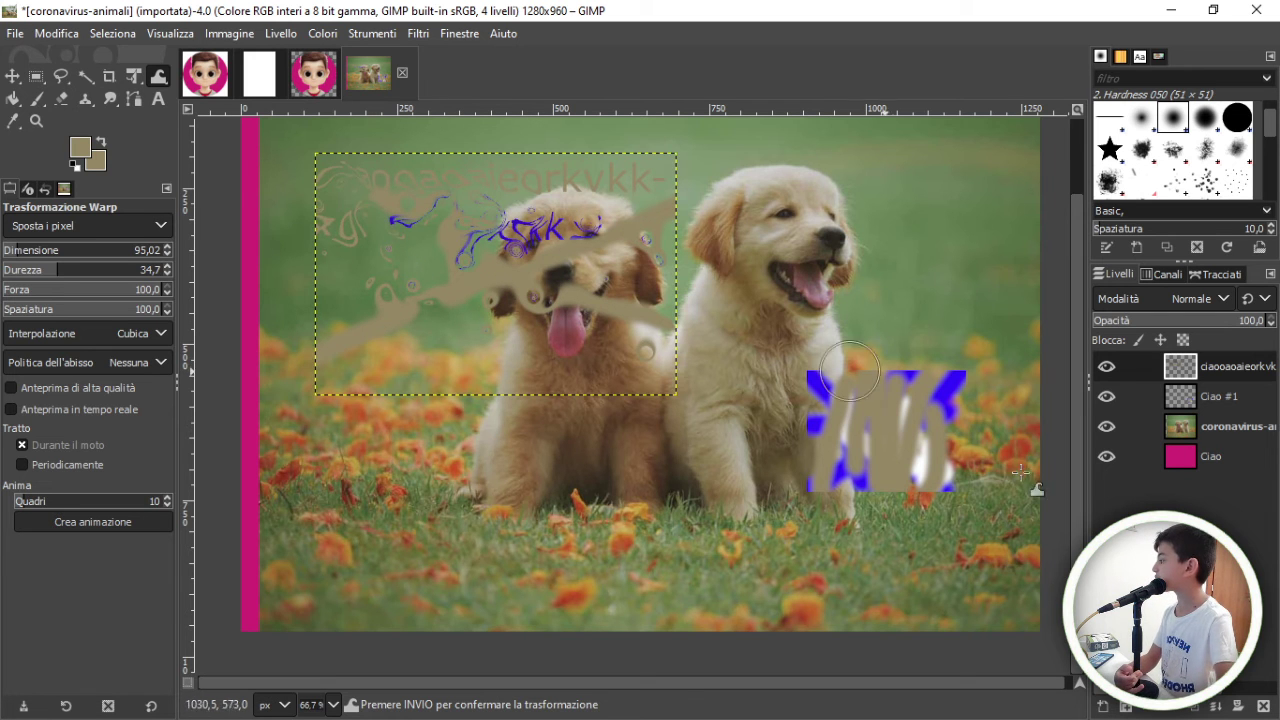
{"action": "left_click", "coordinate": [1185, 437]}
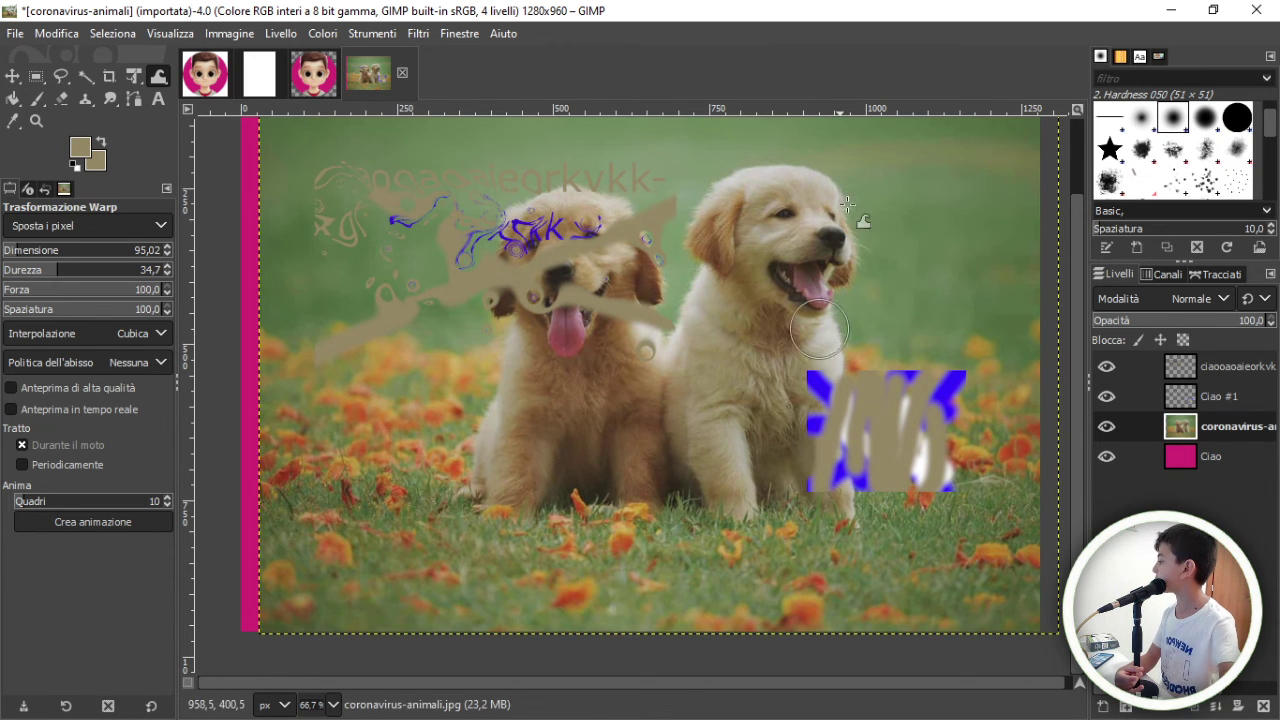
{"action": "left_click_drag", "start_coordinate": [730, 240], "coordinate": [840, 260]}
{"action": "mouse_move", "coordinate": [805, 165]}
{"action": "left_mouse_down"}
{"action": "mouse_move", "coordinate": [745, 363]}
{"action": "mouse_move", "coordinate": [591, 370]}
{"action": "left_mouse_up"}
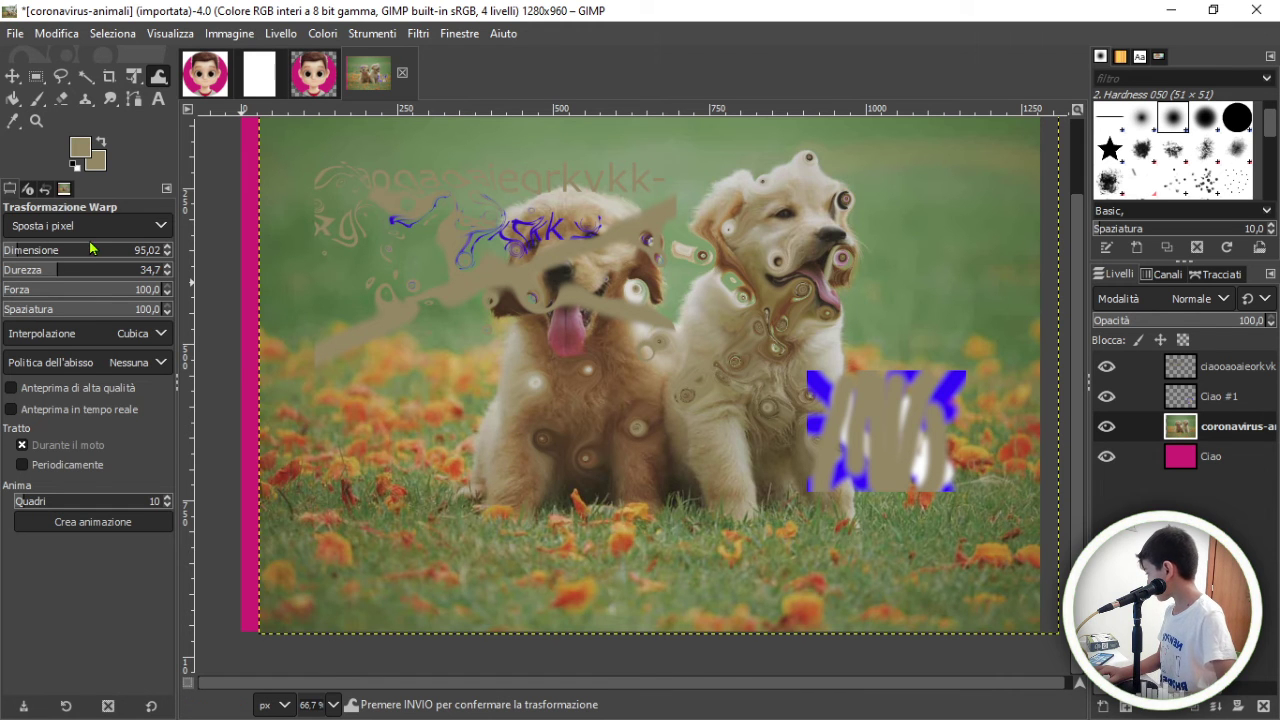
Warp more at size 183, hardness 75,3, strength 1, spacing 62,1, then undo the distortions.
{"action": "left_click_drag", "start_coordinate": [99, 256], "coordinate": [164, 250]}
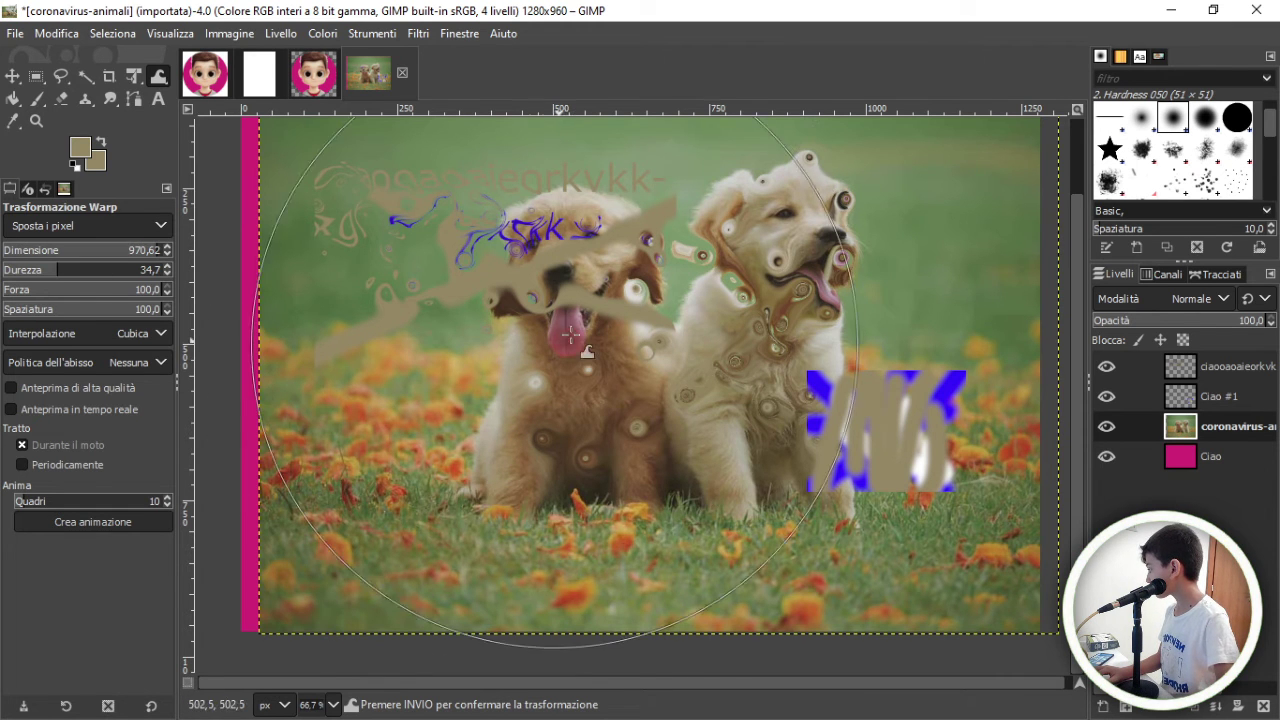
{"action": "left_click_drag", "start_coordinate": [720, 318], "coordinate": [770, 420]}
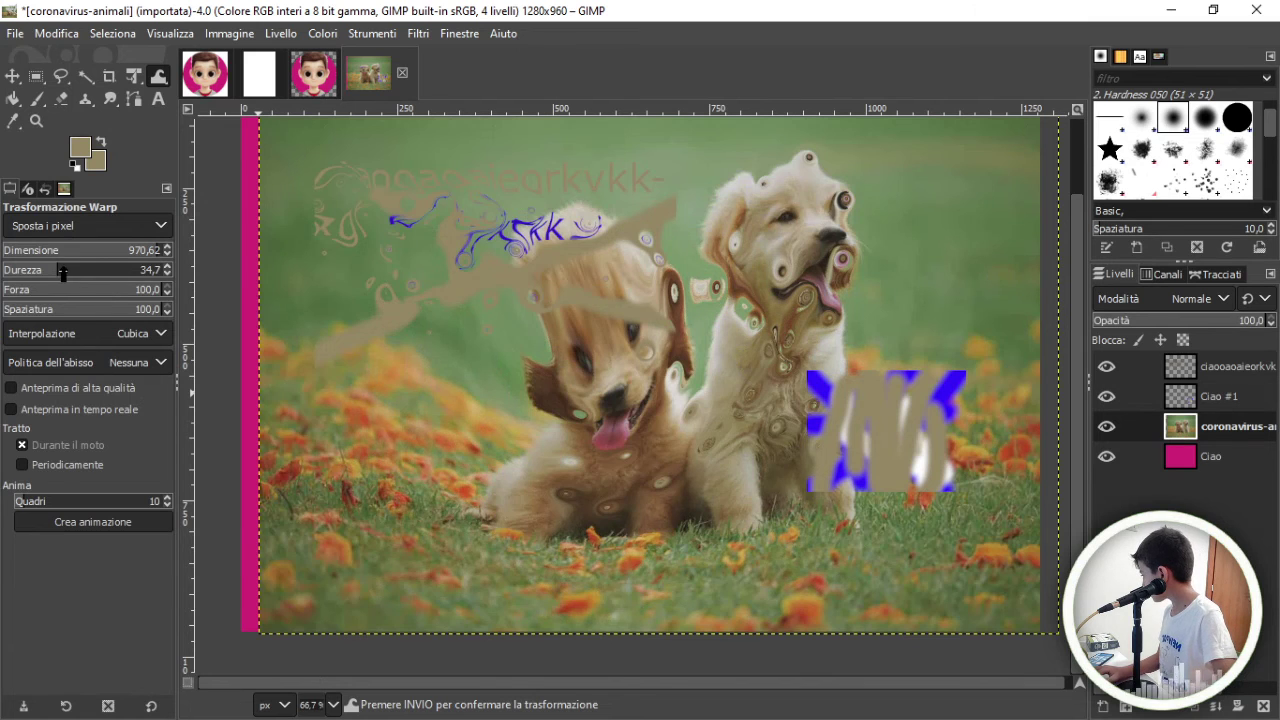
{"action": "left_click_drag", "start_coordinate": [62, 272], "coordinate": [124, 271]}
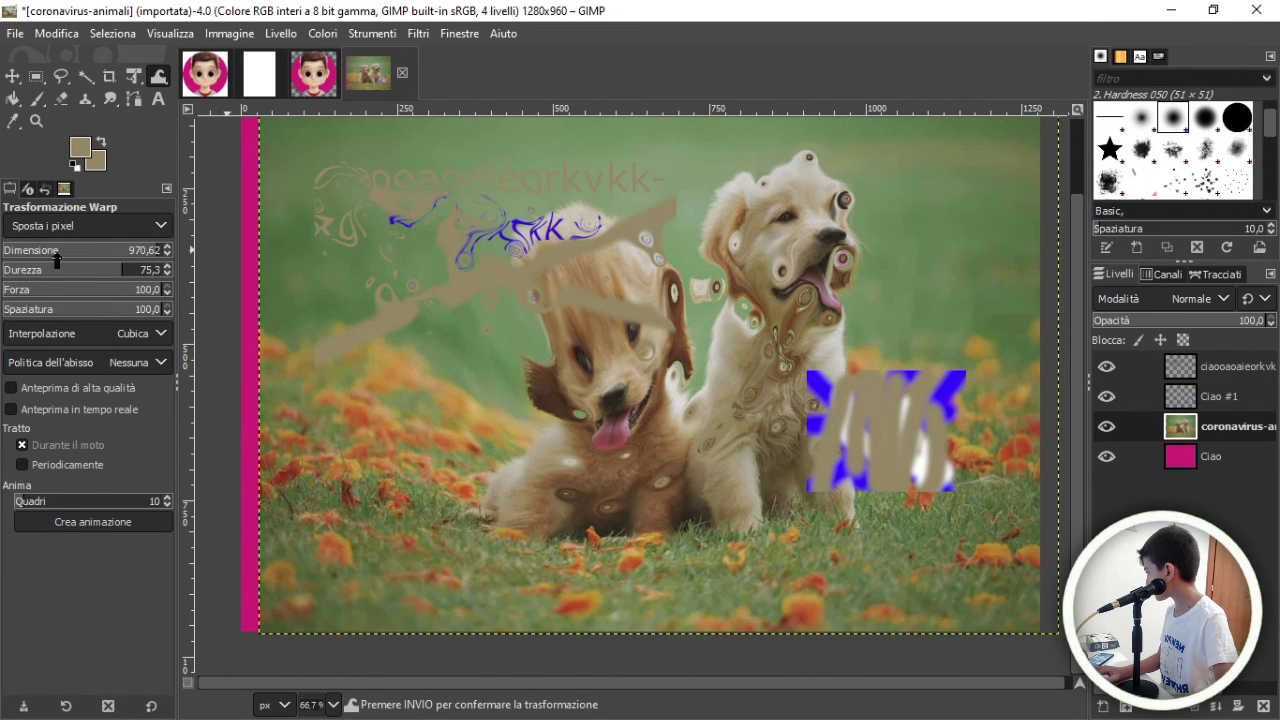
{"action": "mouse_move", "coordinate": [72, 254]}
{"action": "left_mouse_down"}
{"action": "mouse_move", "coordinate": [12, 262]}
{"action": "mouse_move", "coordinate": [31, 252]}
{"action": "left_mouse_up"}
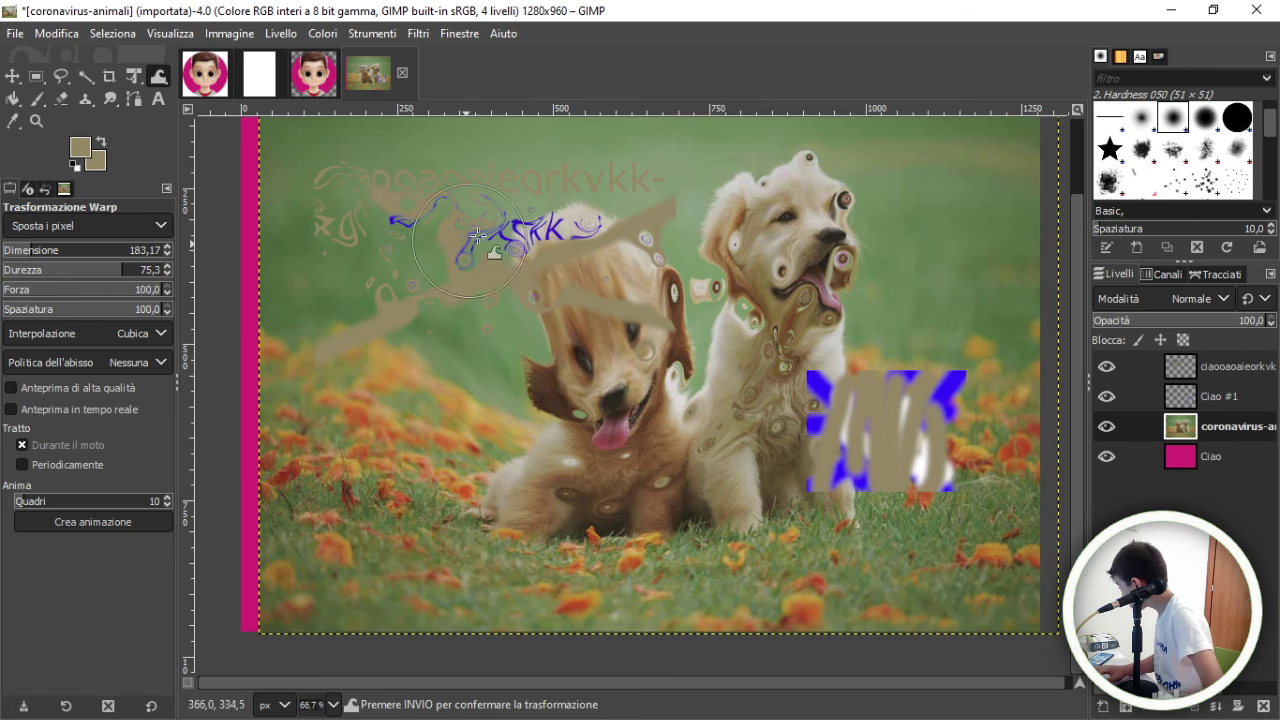
{"action": "mouse_move", "coordinate": [740, 310]}
{"action": "left_mouse_down"}
{"action": "mouse_move", "coordinate": [855, 240]}
{"action": "mouse_move", "coordinate": [775, 385]}
{"action": "left_mouse_up"}
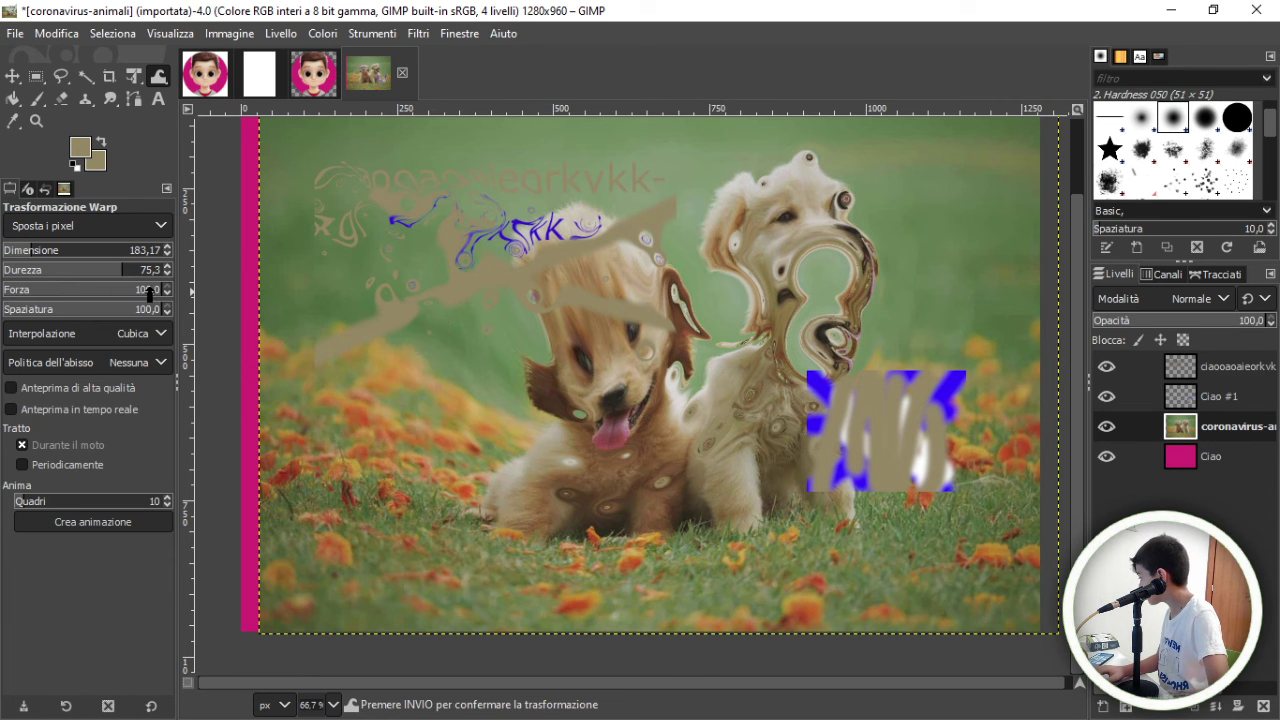
{"action": "left_click_drag", "start_coordinate": [150, 290], "coordinate": [8, 292]}
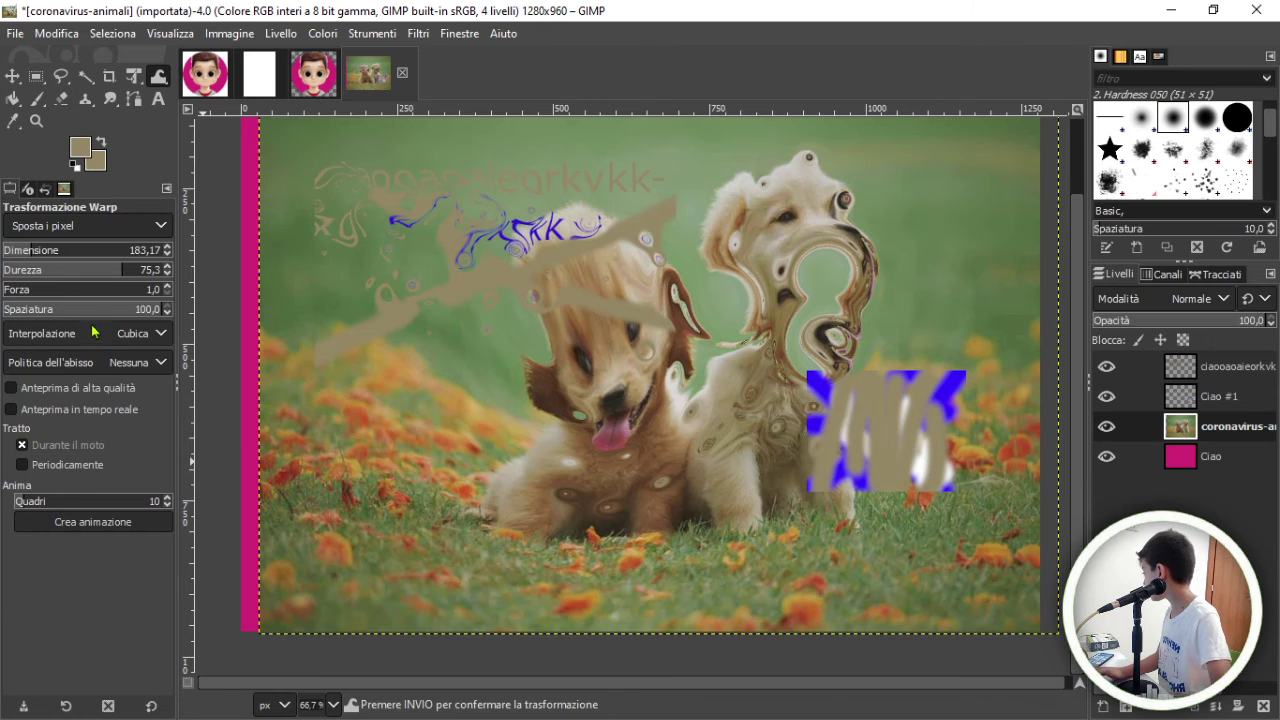
{"action": "left_click_drag", "start_coordinate": [150, 309], "coordinate": [103, 309]}
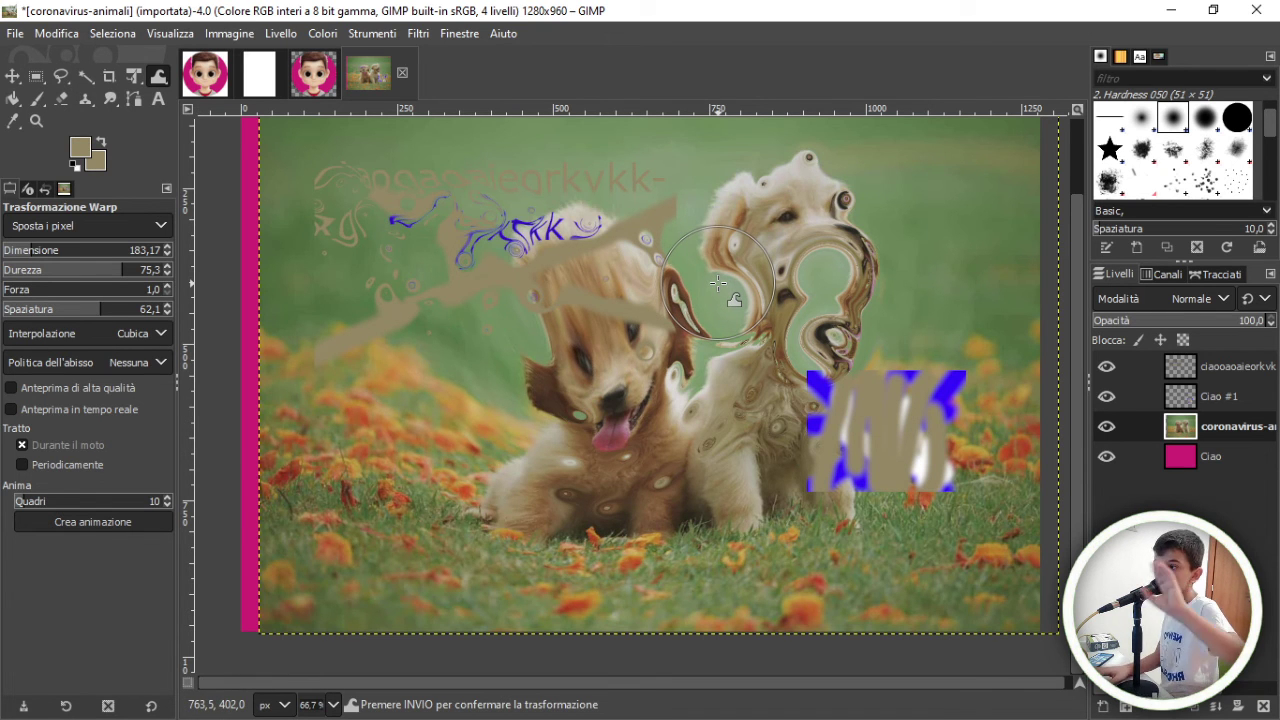
{"action": "key", "text": "ctrl+z"}
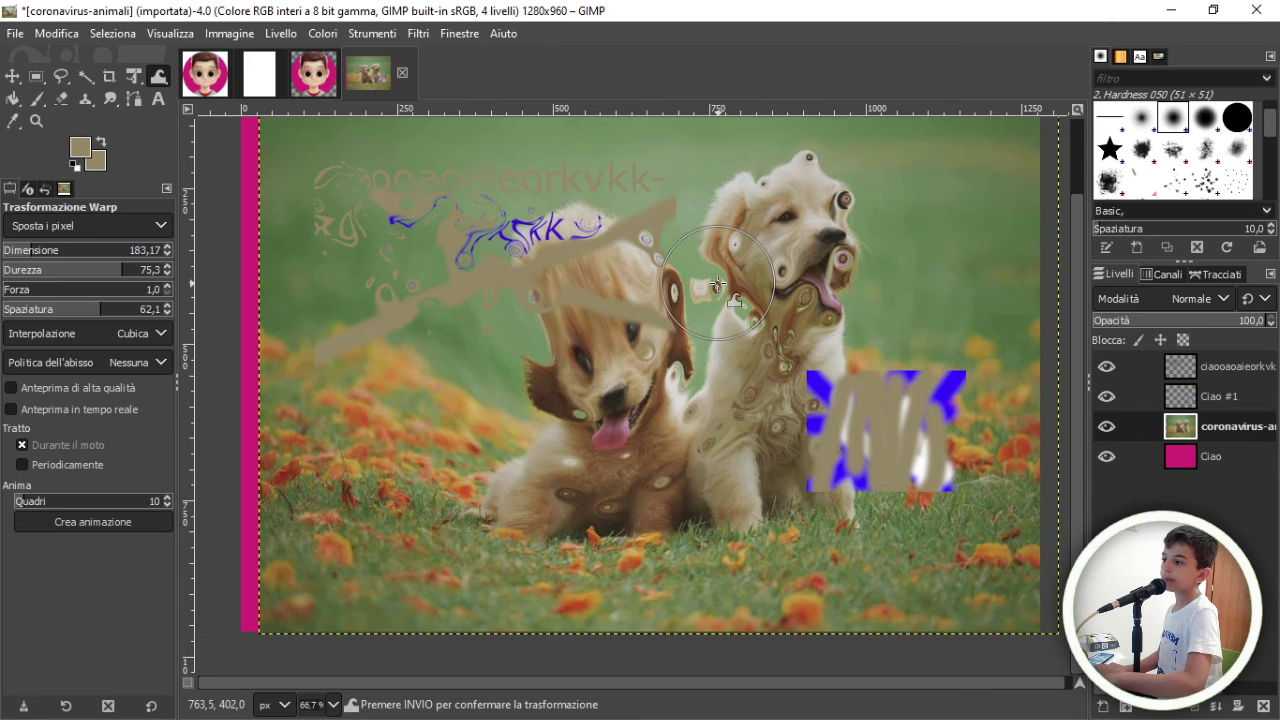
{"action": "key", "text": "ctrl+z"}
{"action": "key", "text": "ctrl+z"}
{"action": "key", "text": "ctrl+z"}
{"action": "key", "text": "ctrl+z"}
{"action": "key", "text": "ctrl+z"}
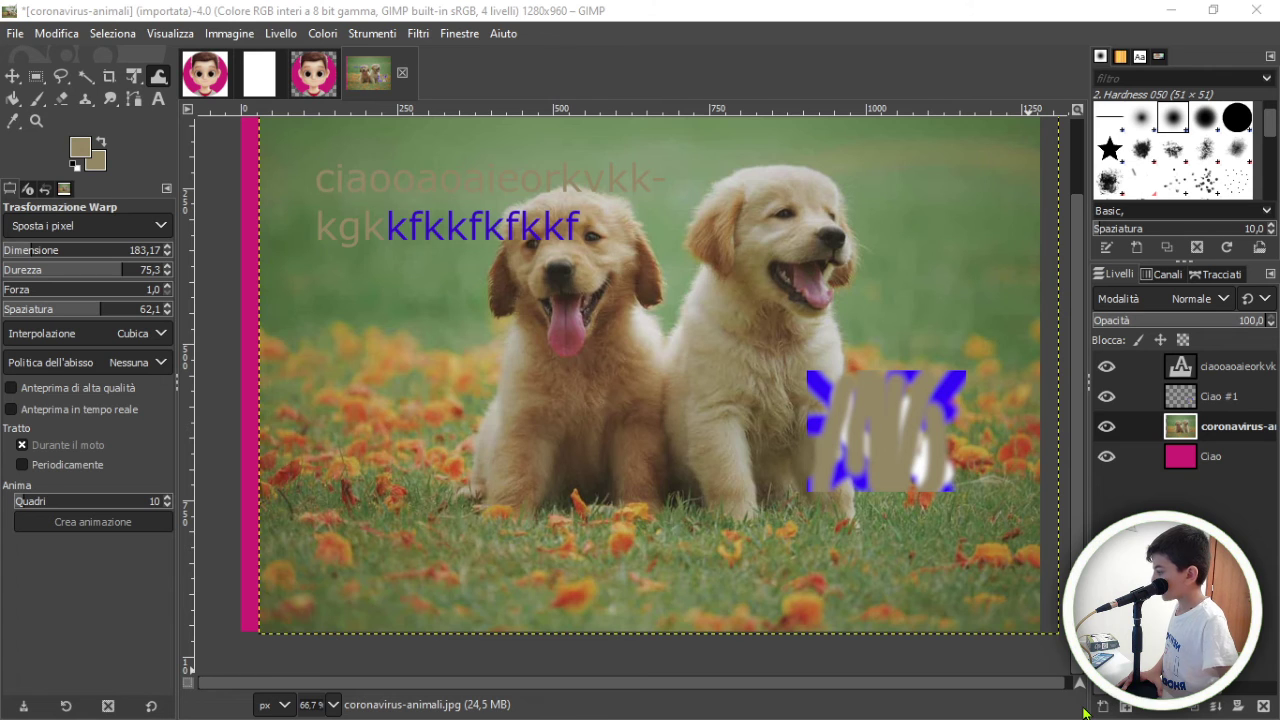
Bucket-fill the grass, upper background and parts of both dogs with tan.
{"action": "left_click", "coordinate": [13, 98]}
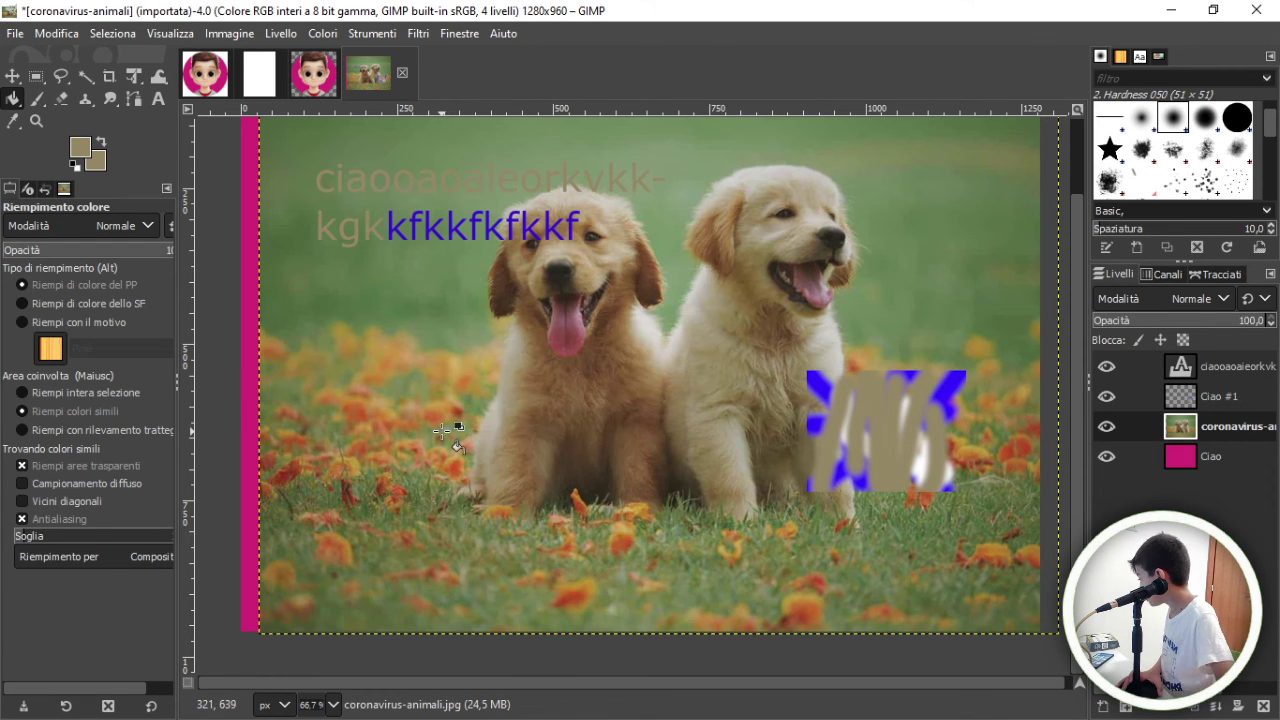
{"action": "left_click", "coordinate": [282, 386]}
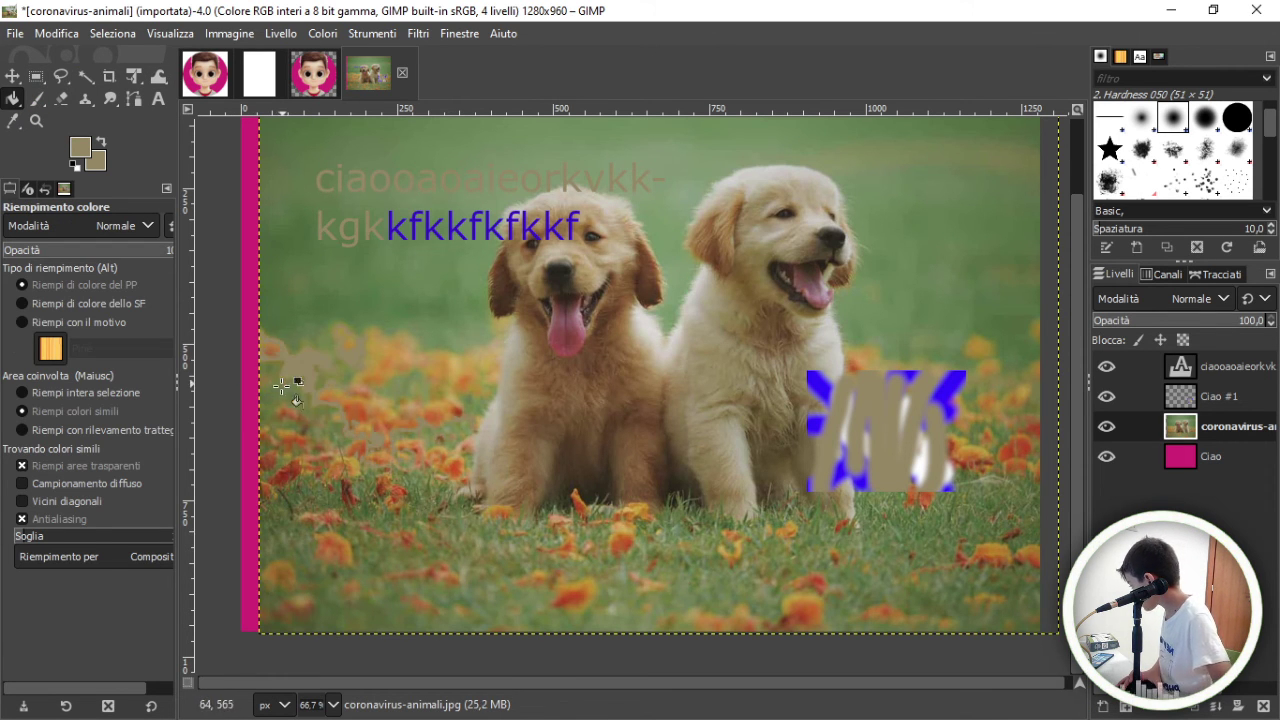
{"action": "left_click", "coordinate": [513, 512]}
{"action": "left_click", "coordinate": [773, 340]}
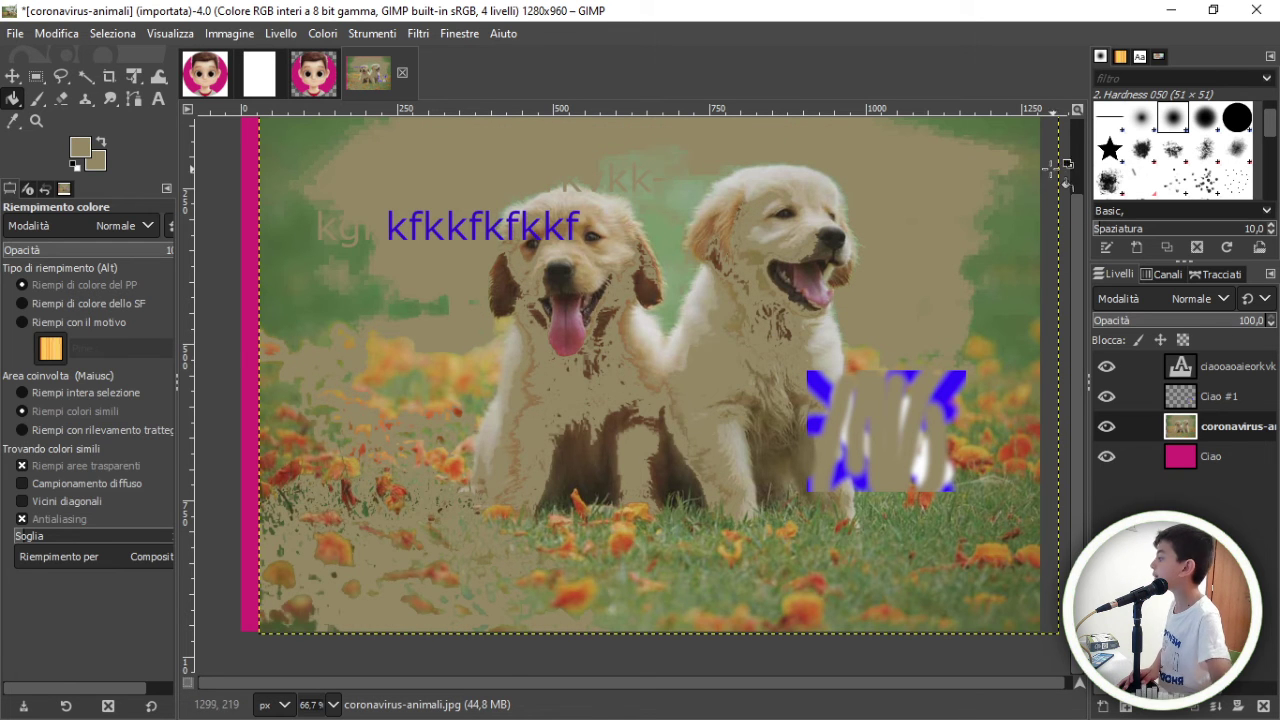
{"action": "left_click", "coordinate": [1026, 207]}
{"action": "left_click", "coordinate": [1022, 316]}
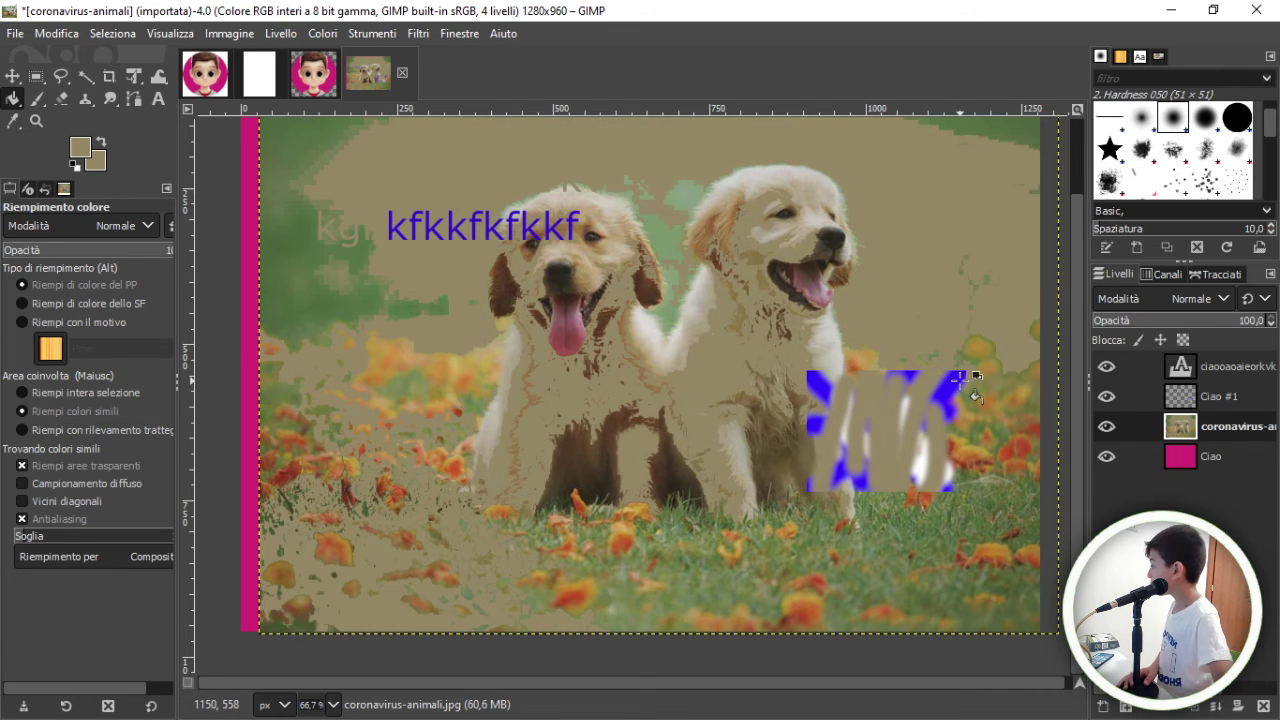
Add an alpha channel, clear the photo layer, and trial-crop it to 450×381.
{"action": "left_click", "coordinate": [109, 76]}
{"action": "mouse_move", "coordinate": [490, 370]}
{"action": "left_mouse_down"}
{"action": "mouse_move", "coordinate": [717, 569]}
{"action": "mouse_move", "coordinate": [771, 571]}
{"action": "left_mouse_up"}
{"action": "left_click_drag", "start_coordinate": [628, 470], "coordinate": [614, 331]}
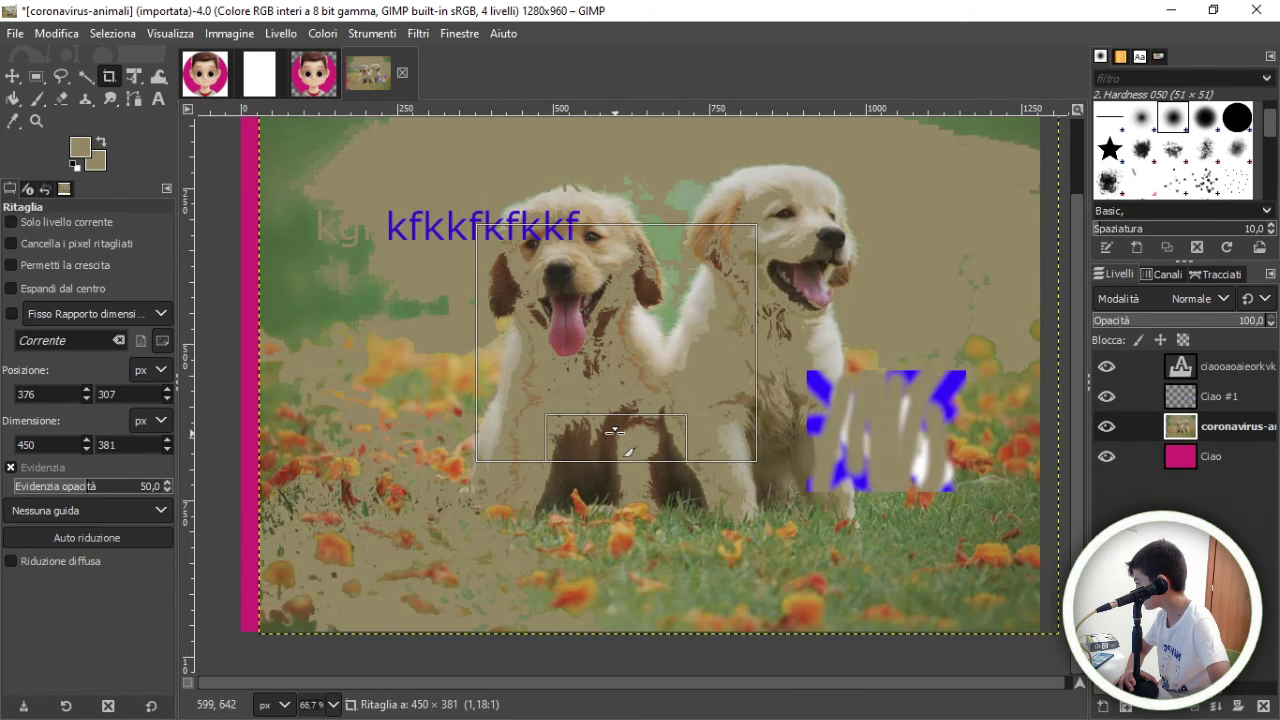
{"action": "left_click_drag", "start_coordinate": [614, 431], "coordinate": [614, 431]}
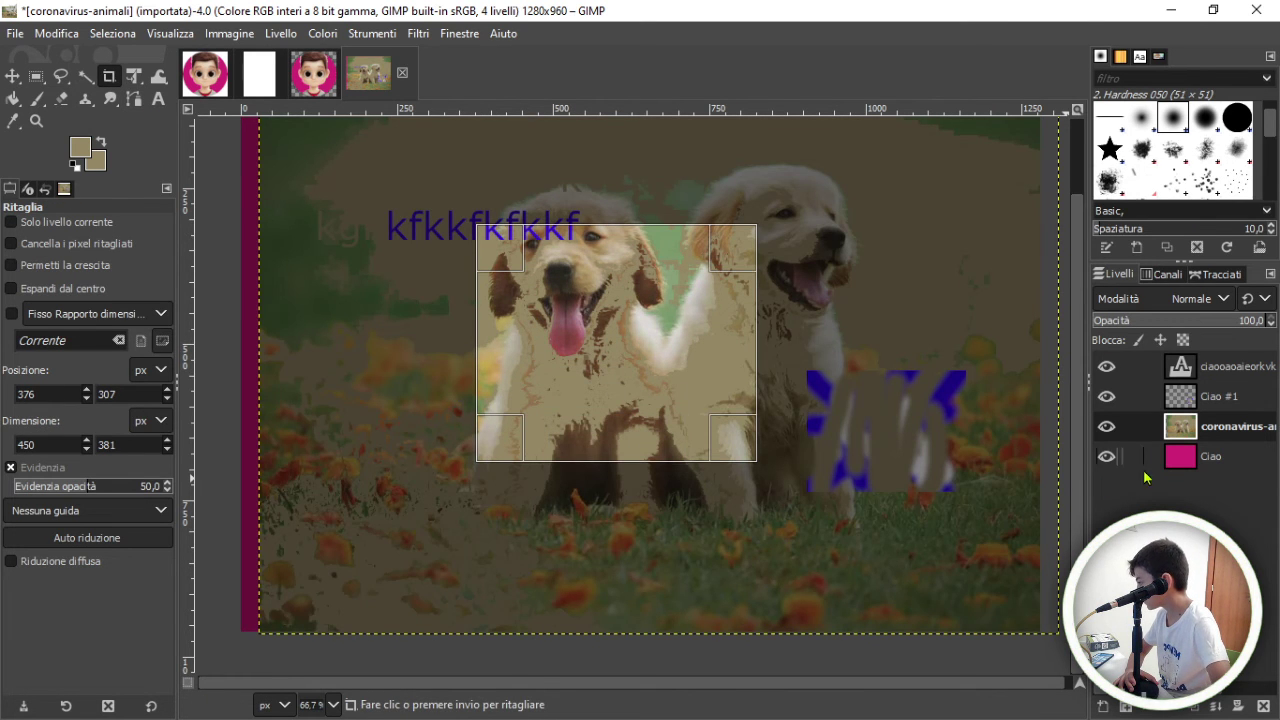
{"action": "right_click", "coordinate": [1202, 440]}
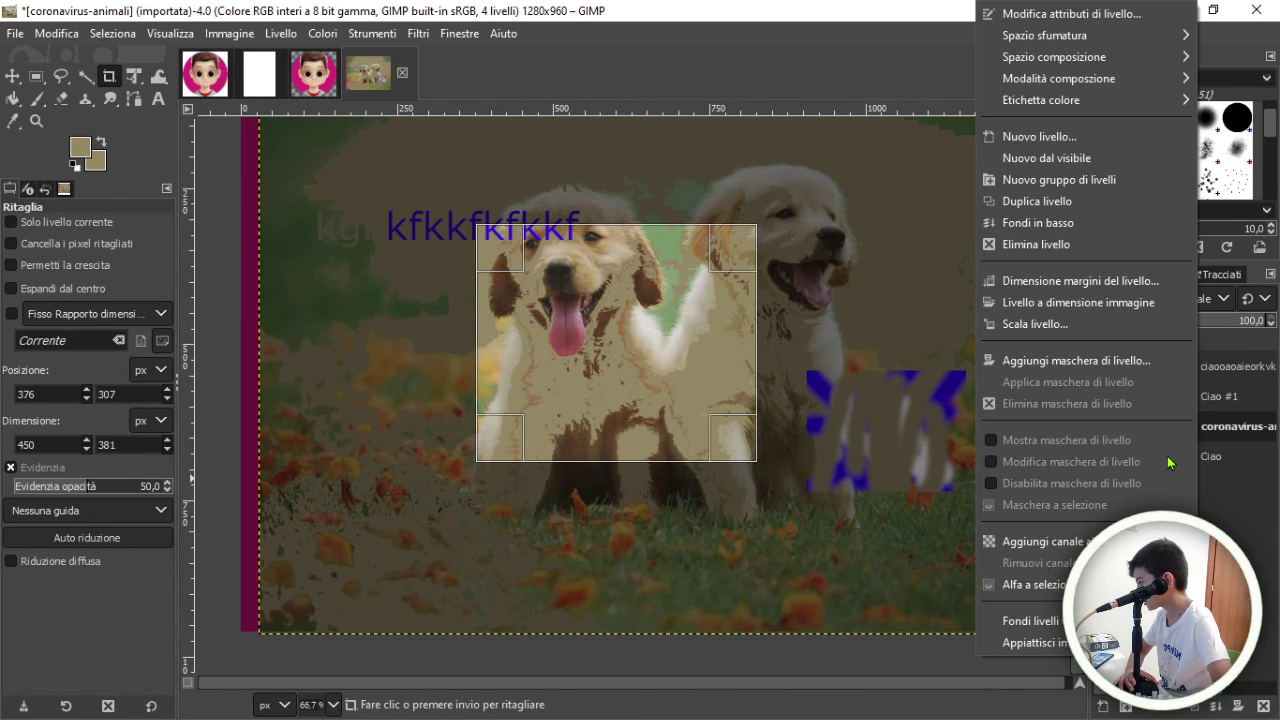
{"action": "left_click", "coordinate": [1065, 549]}
{"action": "left_click_drag", "start_coordinate": [718, 310], "coordinate": [686, 466]}
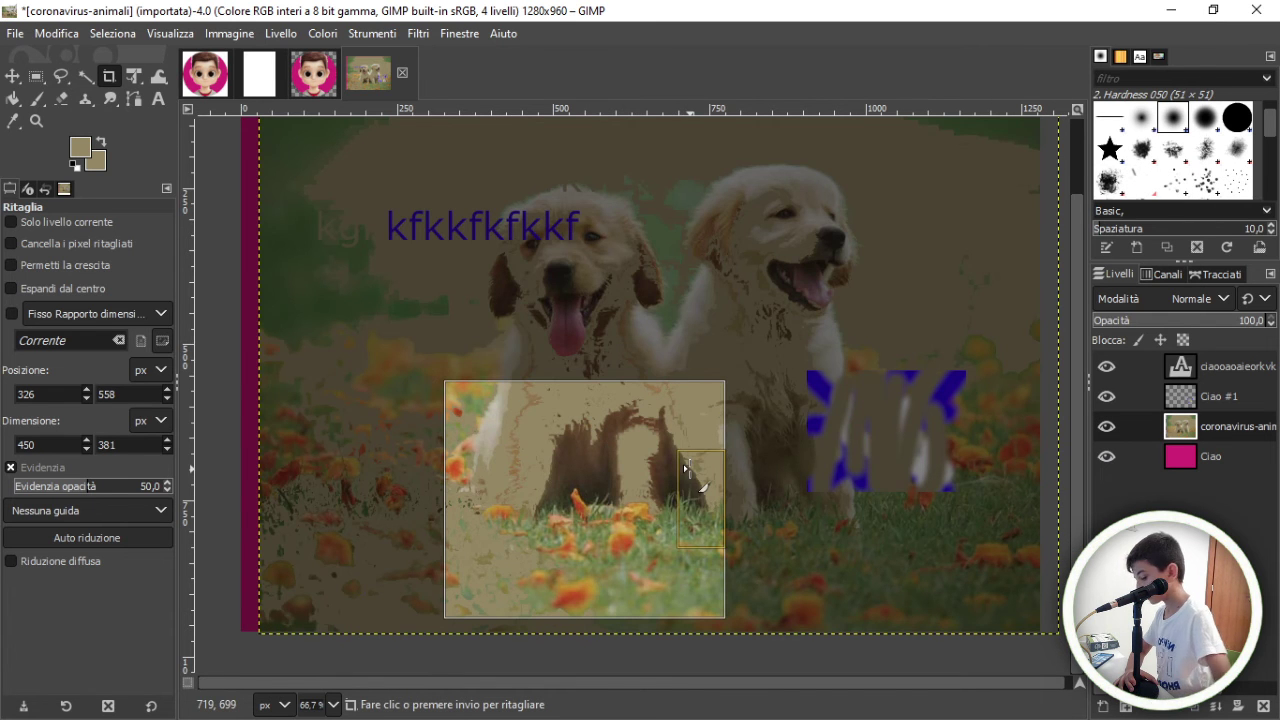
{"action": "key", "text": "Delete"}
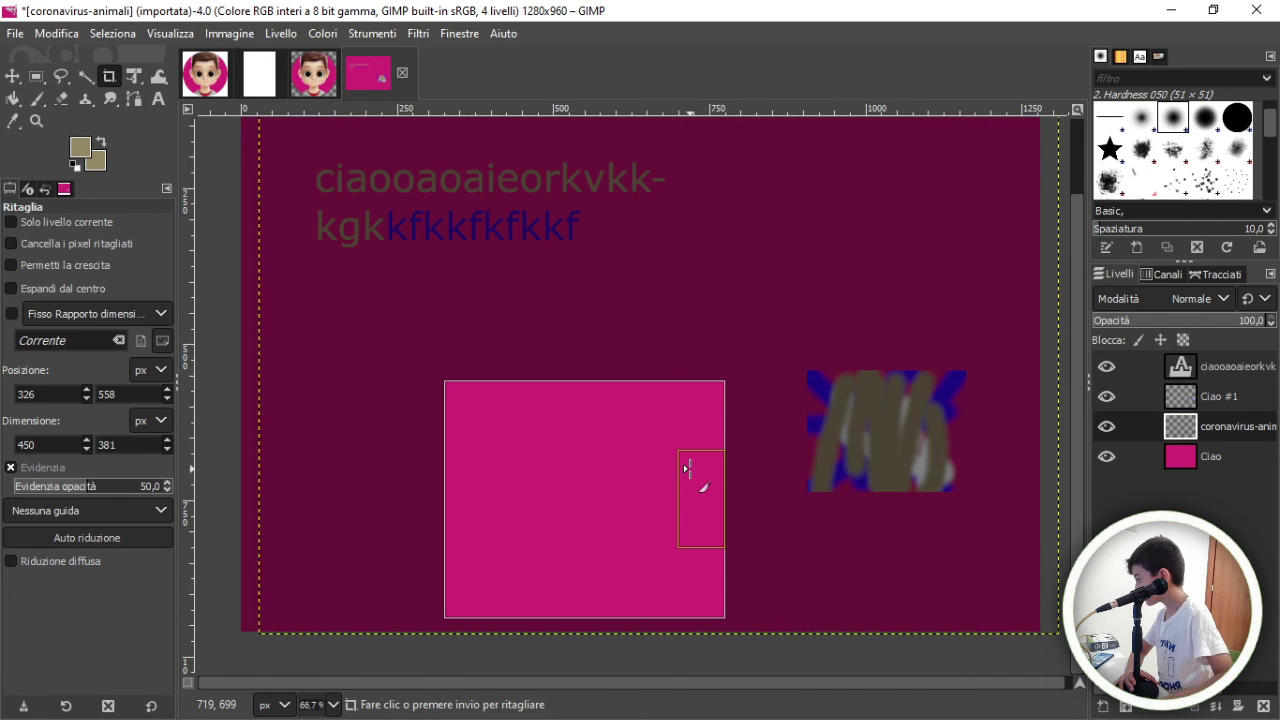
{"action": "left_click", "coordinate": [688, 467]}
Undo the crop, the cleared layer and the upper-right tan fill.
{"action": "key", "text": "ctrl+z"}
{"action": "key", "text": "ctrl+z"}
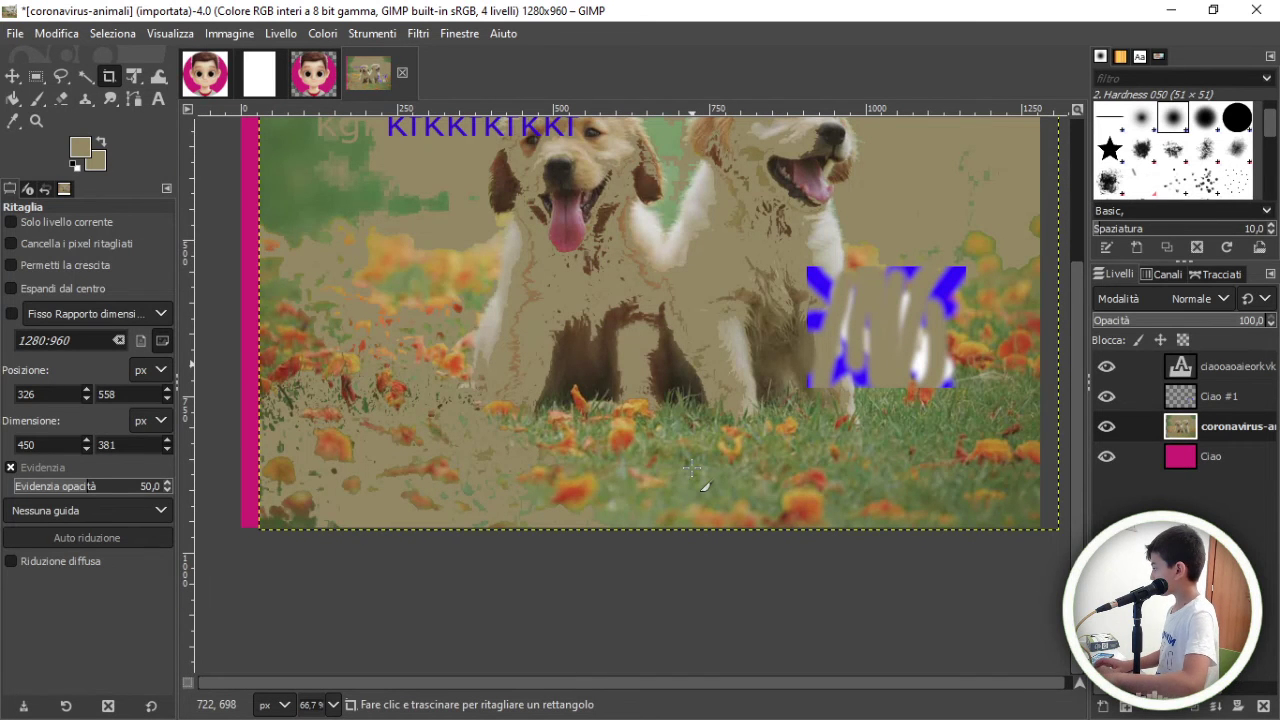
{"action": "key", "text": "ctrl+z"}
{"action": "scroll", "coordinate": [696, 467], "scroll_direction": "up", "scroll_amount": 4}
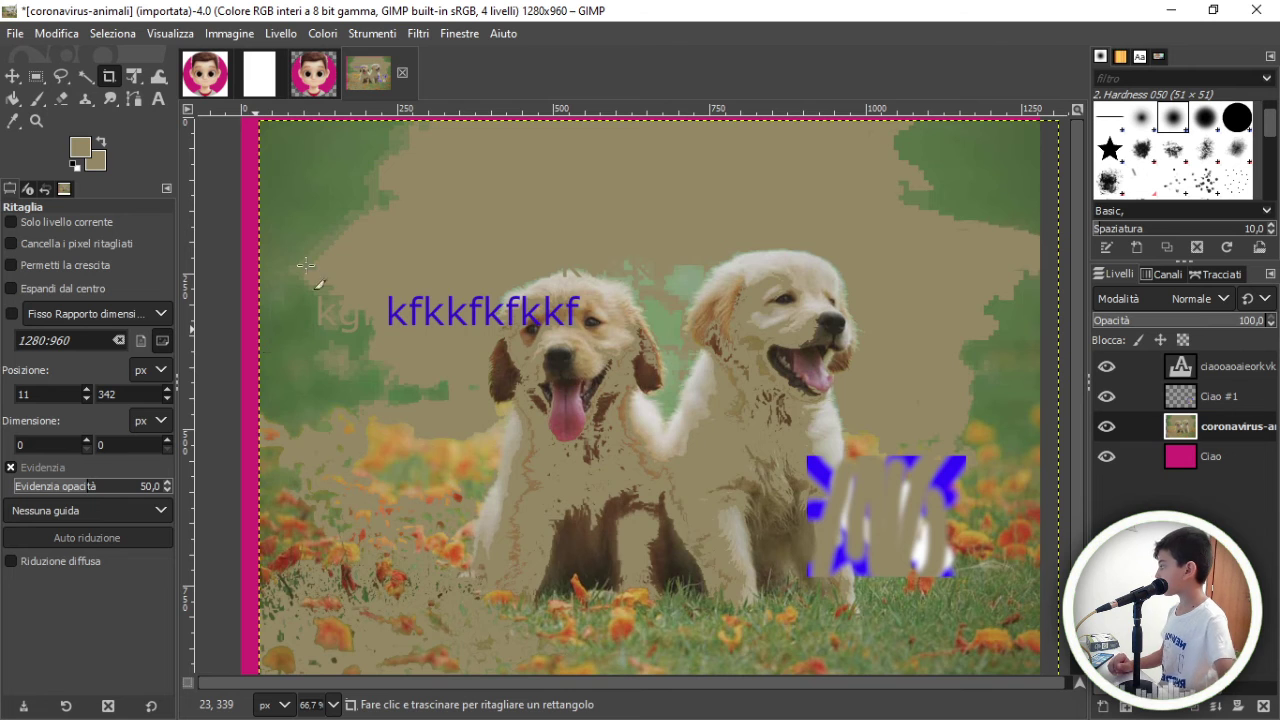
Bucket-fill the green top-left area of the photo with tan.
{"action": "left_click", "coordinate": [13, 99]}
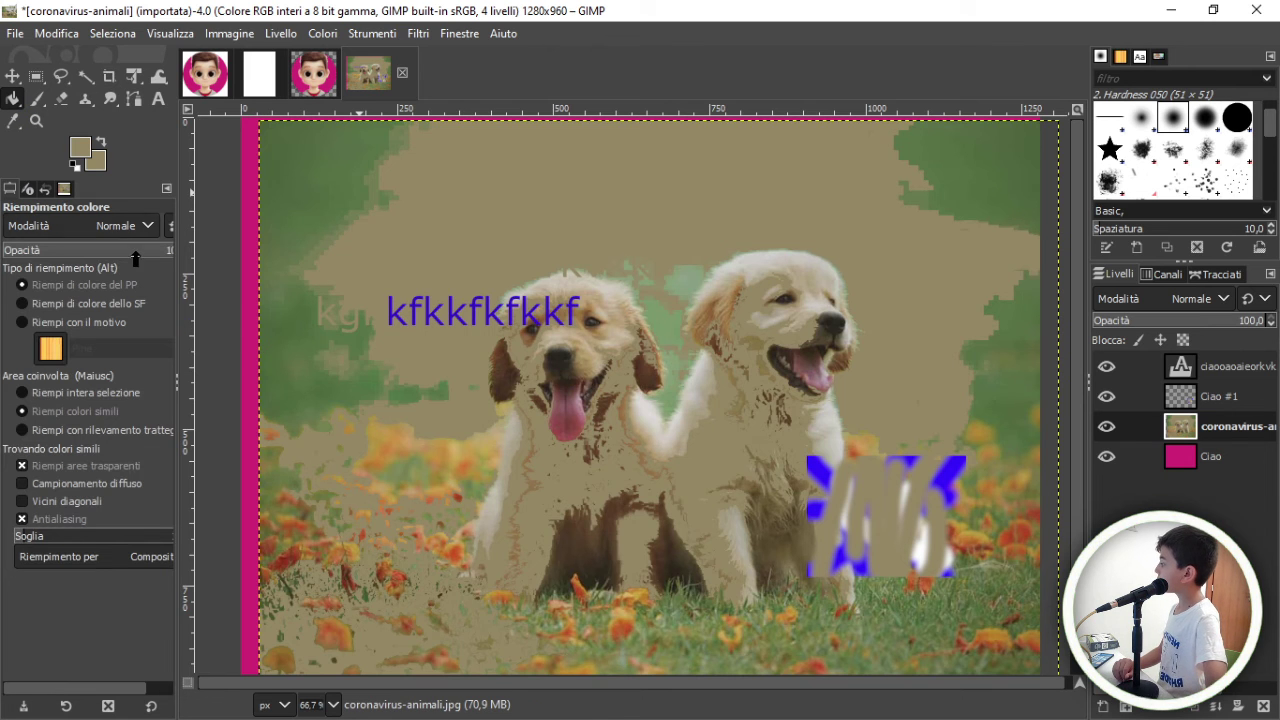
{"action": "left_click", "coordinate": [266, 228]}
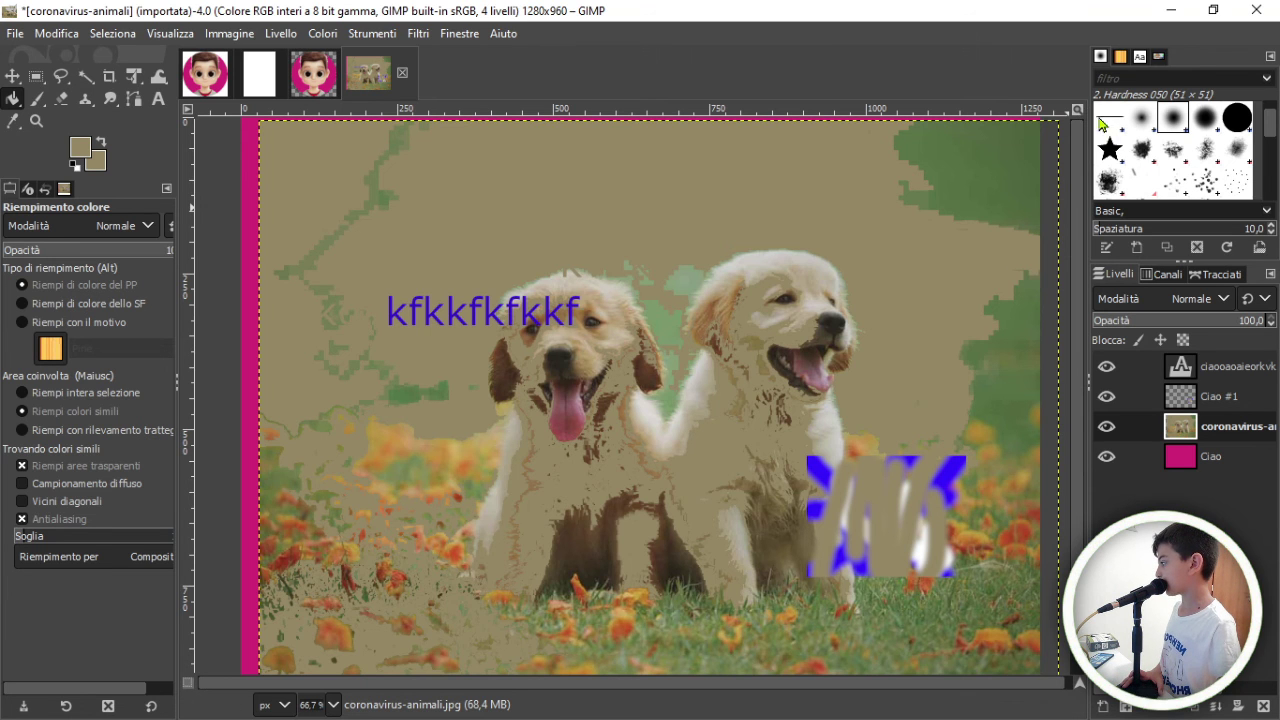
Fill the left puppy's head with the 2. Block 03 brush and paint tan over its tongue.
{"action": "left_click", "coordinate": [1110, 117]}
{"action": "left_click", "coordinate": [605, 312]}
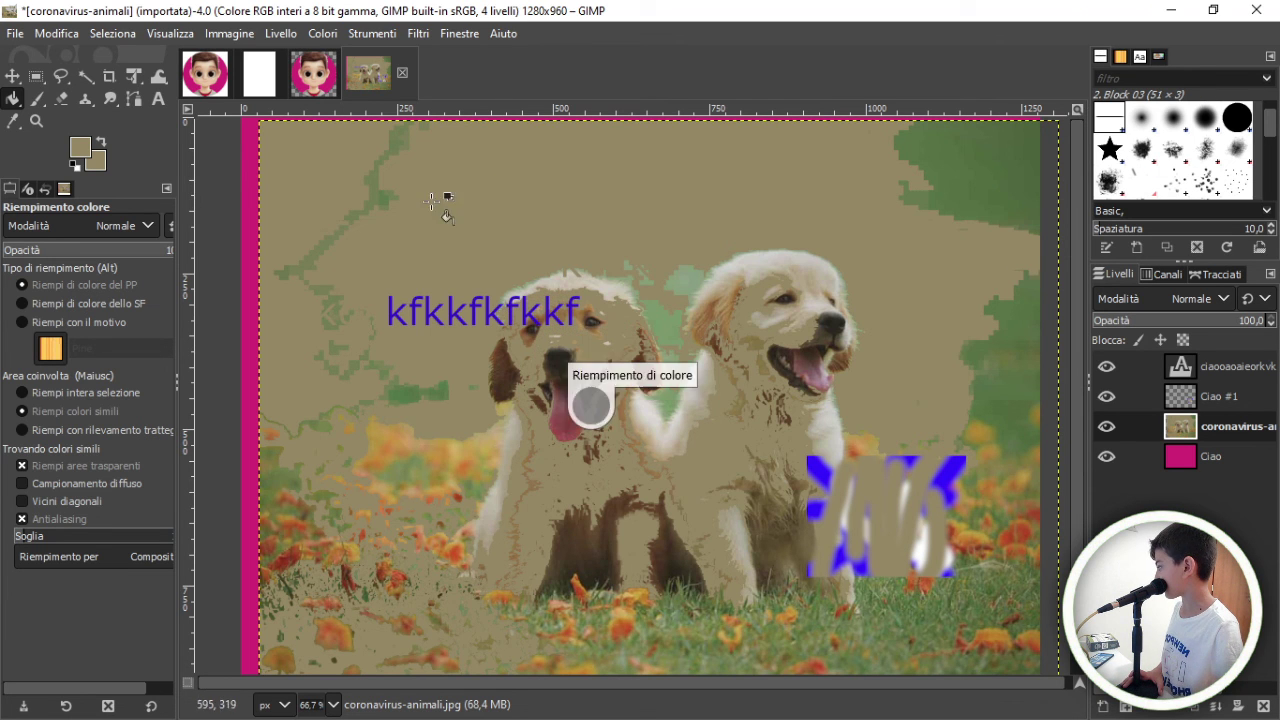
{"action": "left_click", "coordinate": [37, 98]}
{"action": "left_click_drag", "start_coordinate": [567, 370], "coordinate": [560, 450]}
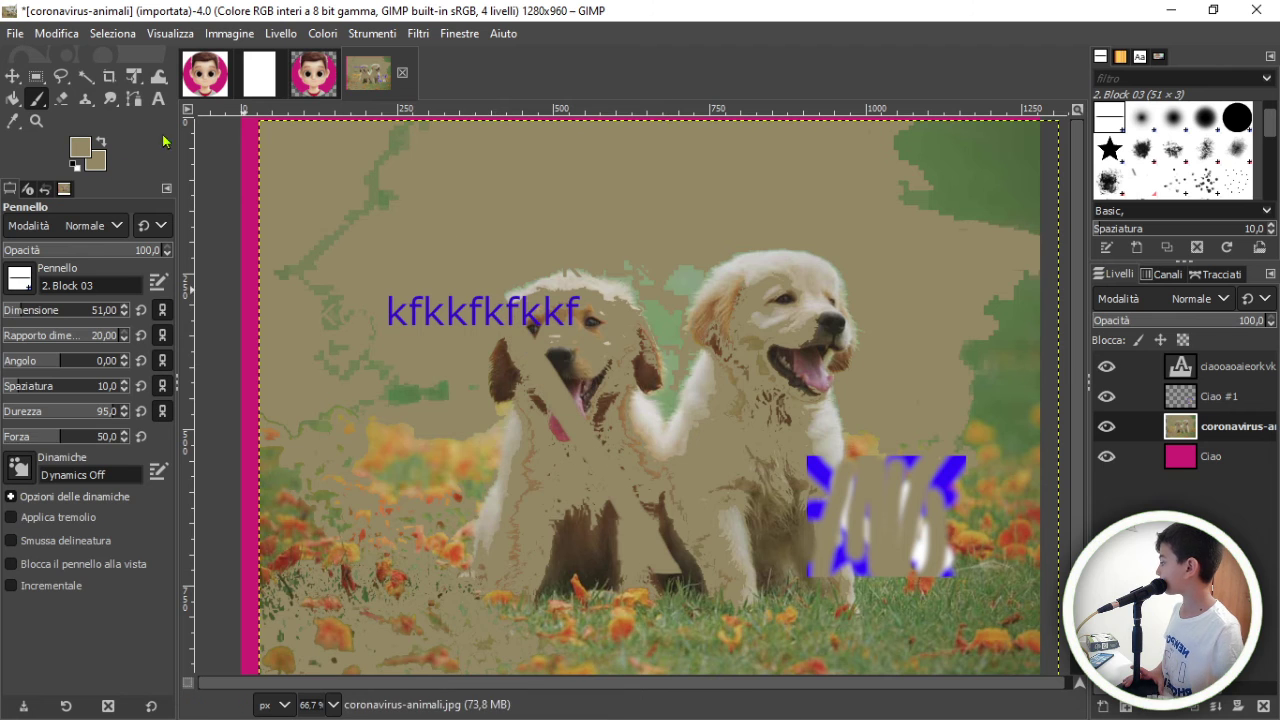
Make red the foreground colour and paint a large red X and loops over the puppies.
{"action": "left_click", "coordinate": [82, 152]}
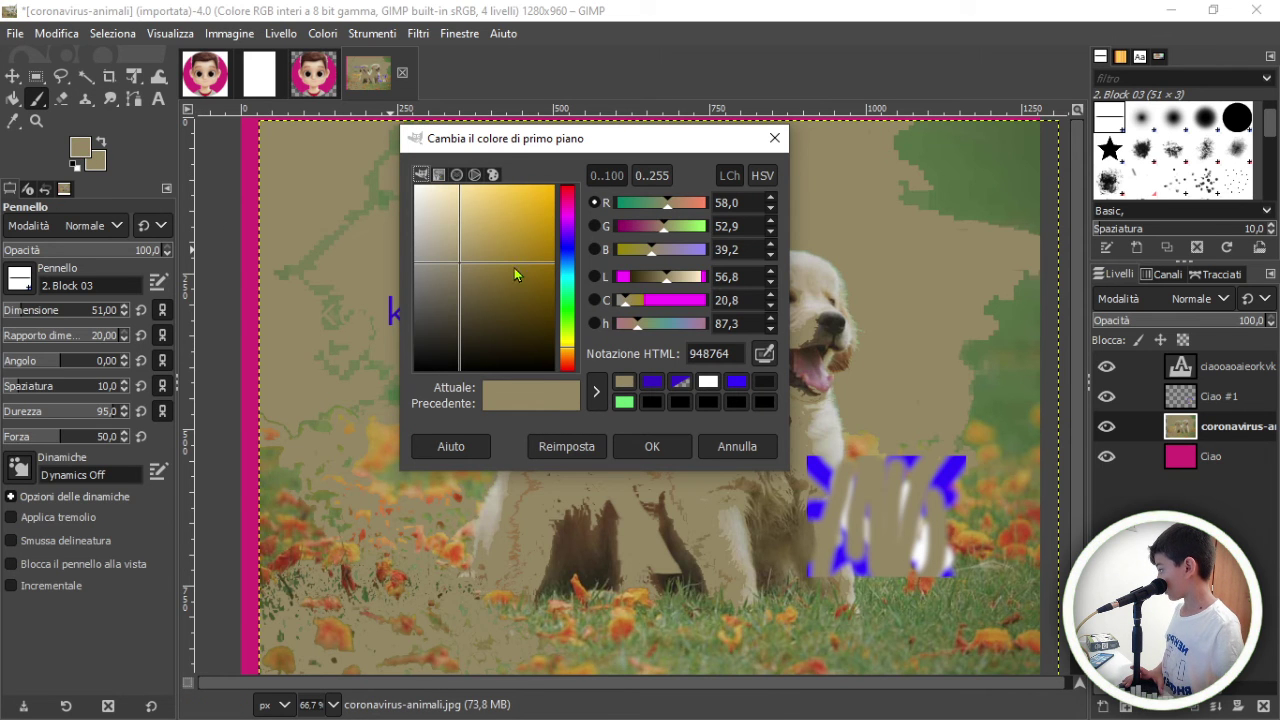
{"action": "mouse_move", "coordinate": [515, 273]}
{"action": "left_mouse_down"}
{"action": "mouse_move", "coordinate": [540, 202]}
{"action": "mouse_move", "coordinate": [570, 186]}
{"action": "left_mouse_up"}
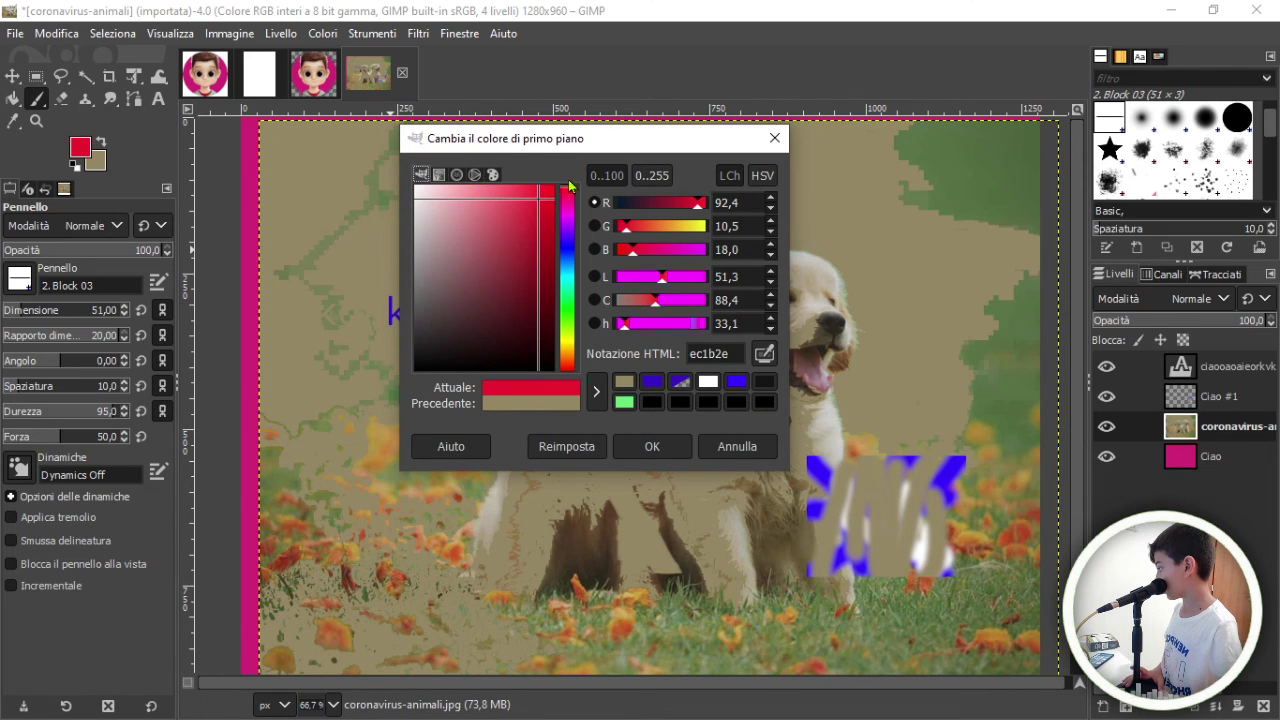
{"action": "left_click", "coordinate": [668, 452]}
{"action": "left_click_drag", "start_coordinate": [480, 166], "coordinate": [600, 670]}
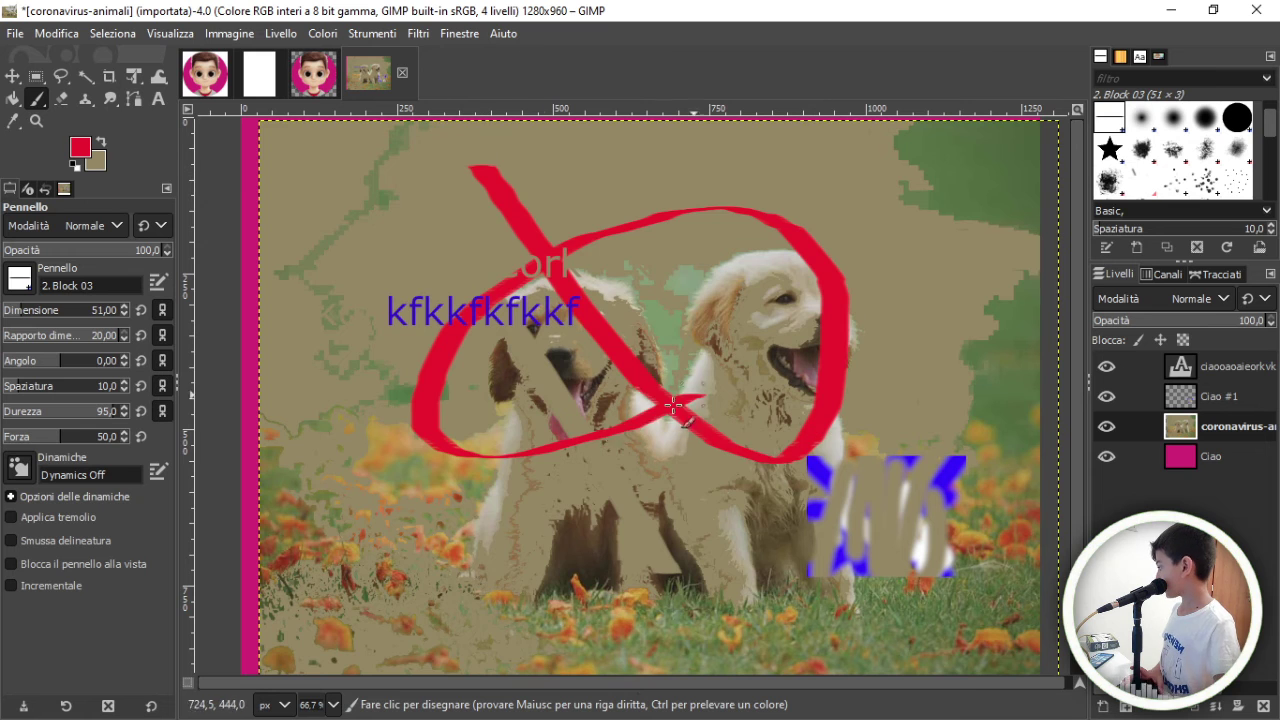
Stamp pepper brush marks across the upper right, right side and lower left of the photo.
{"action": "left_click", "coordinate": [1139, 56]}
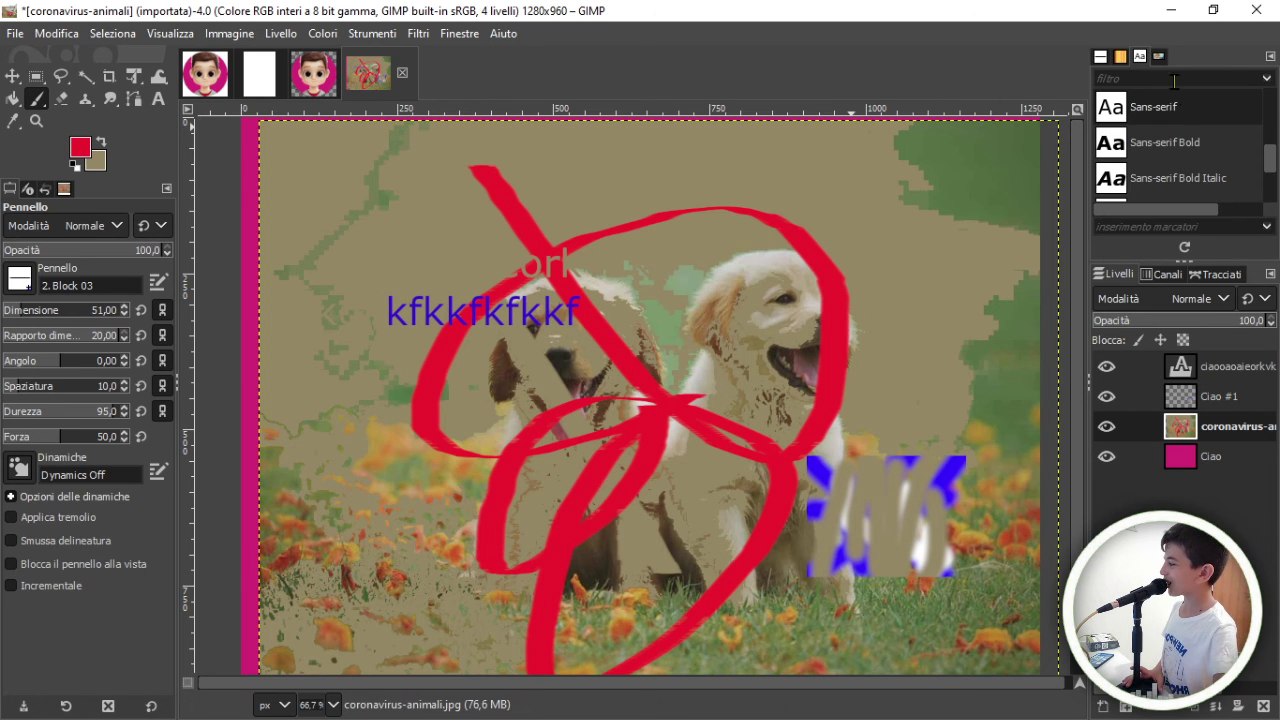
{"action": "left_click", "coordinate": [1102, 56]}
{"action": "scroll", "coordinate": [1150, 130], "scroll_direction": "down", "scroll_amount": 2}
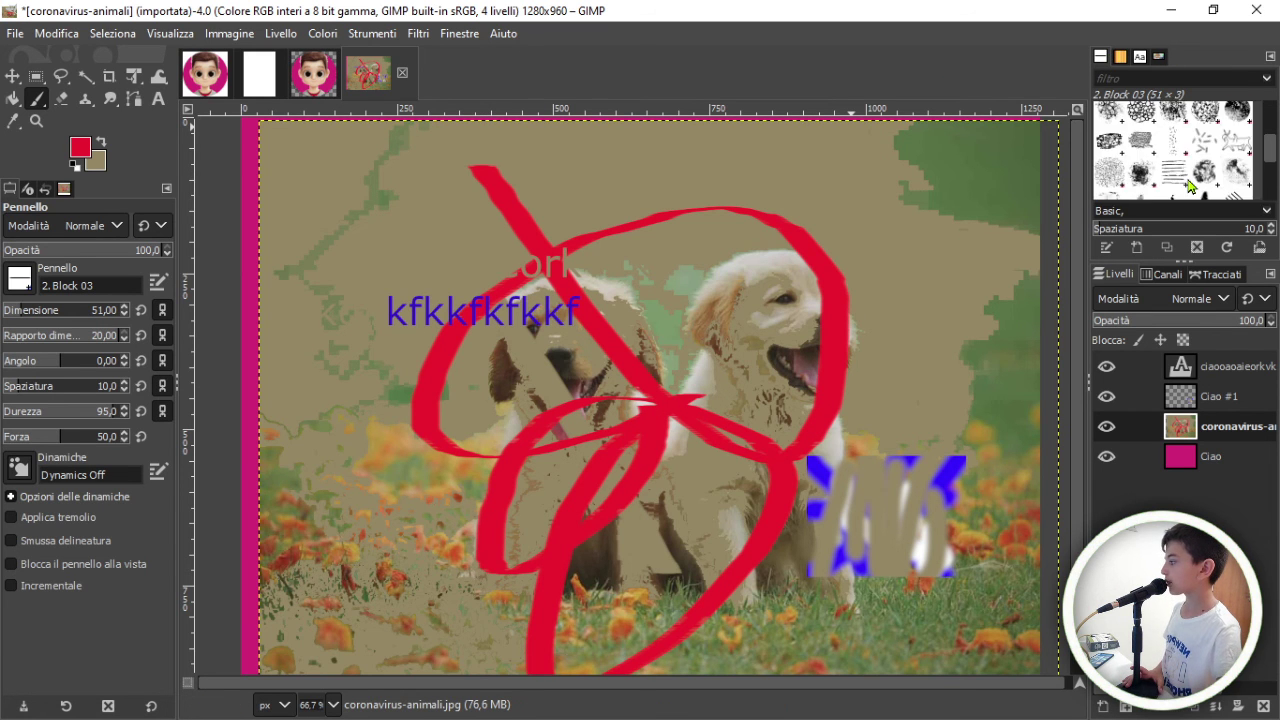
{"action": "scroll", "coordinate": [1190, 185], "scroll_direction": "down", "scroll_amount": 2}
{"action": "scroll", "coordinate": [1185, 185], "scroll_direction": "down", "scroll_amount": 2}
{"action": "scroll", "coordinate": [1176, 182], "scroll_direction": "down", "scroll_amount": 2}
{"action": "left_click", "coordinate": [1176, 182]}
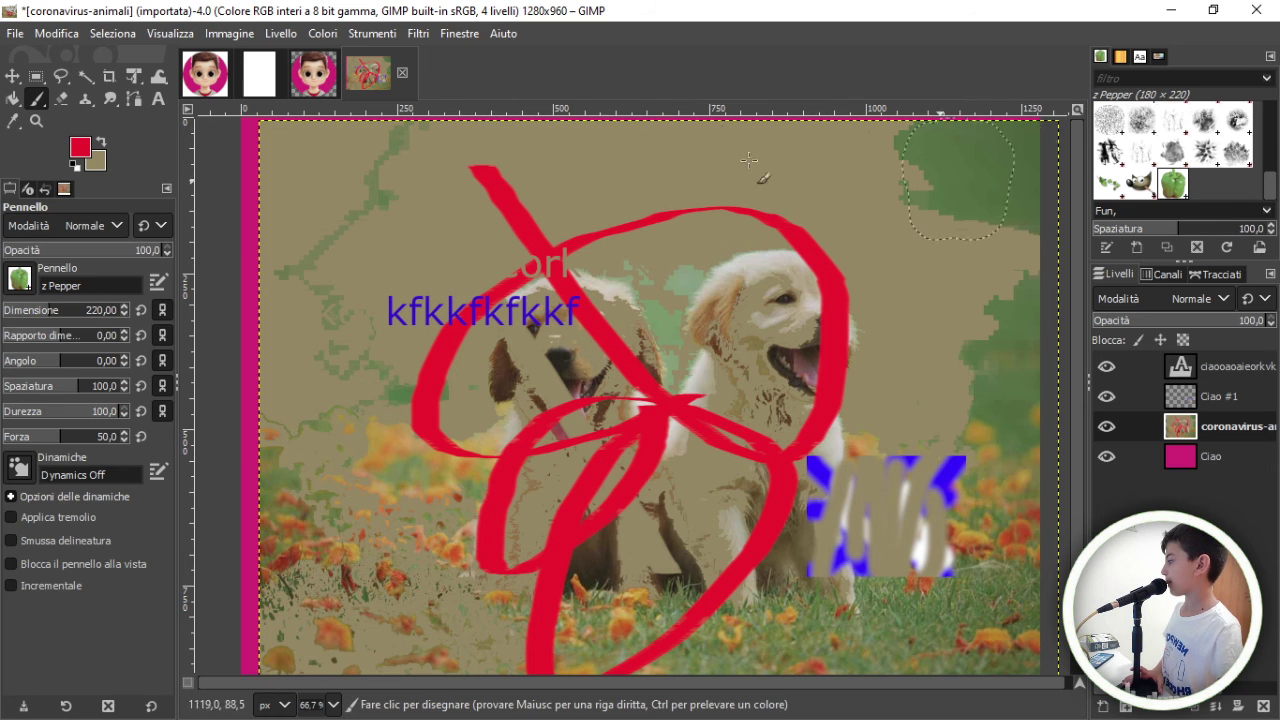
{"action": "left_click_drag", "start_coordinate": [660, 170], "coordinate": [810, 355]}
{"action": "left_click_drag", "start_coordinate": [910, 330], "coordinate": [900, 240]}
{"action": "left_click", "coordinate": [838, 315]}
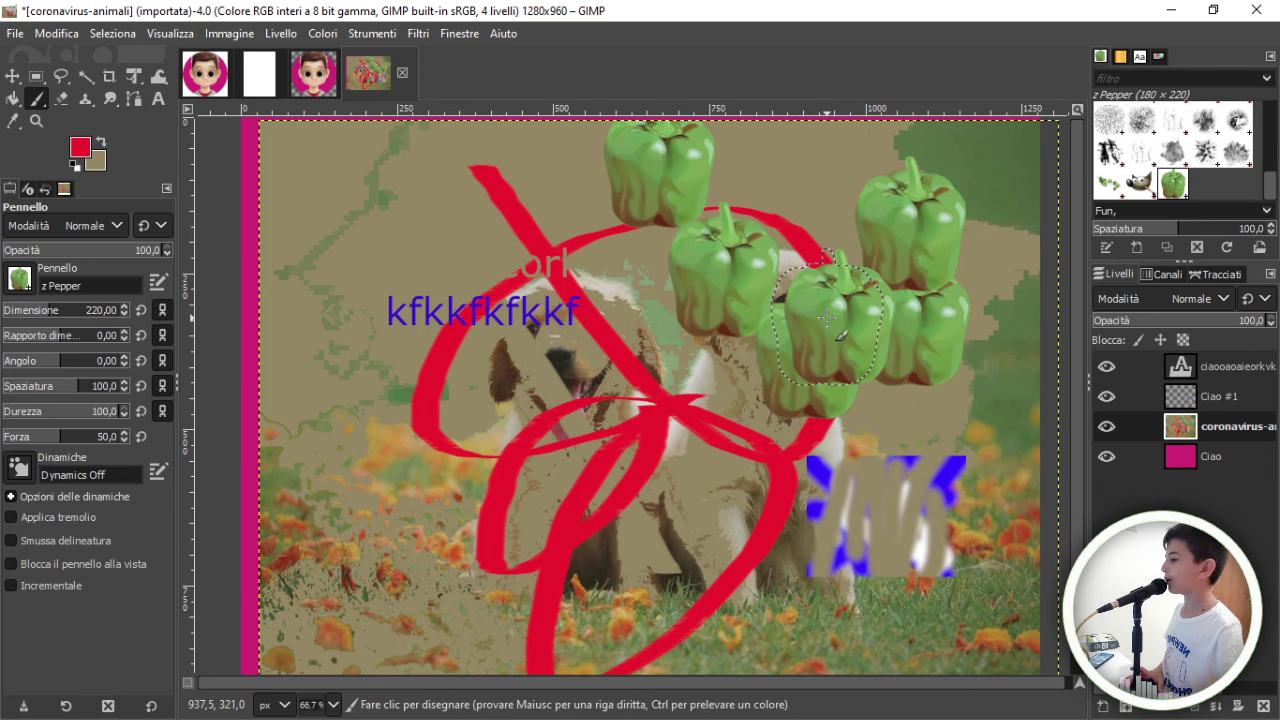
{"action": "left_click", "coordinate": [518, 505]}
{"action": "left_click", "coordinate": [425, 470]}
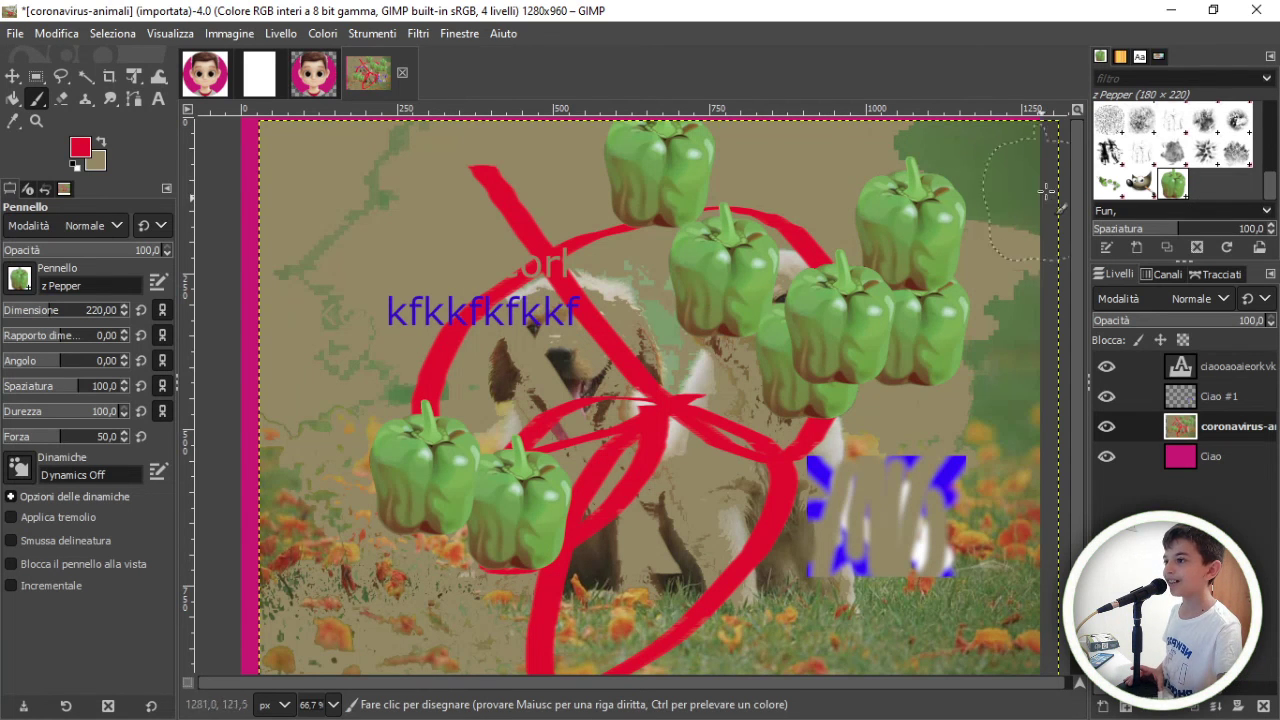
Stamp four large Wilber brush marks around the photo.
{"action": "left_click", "coordinate": [1129, 193]}
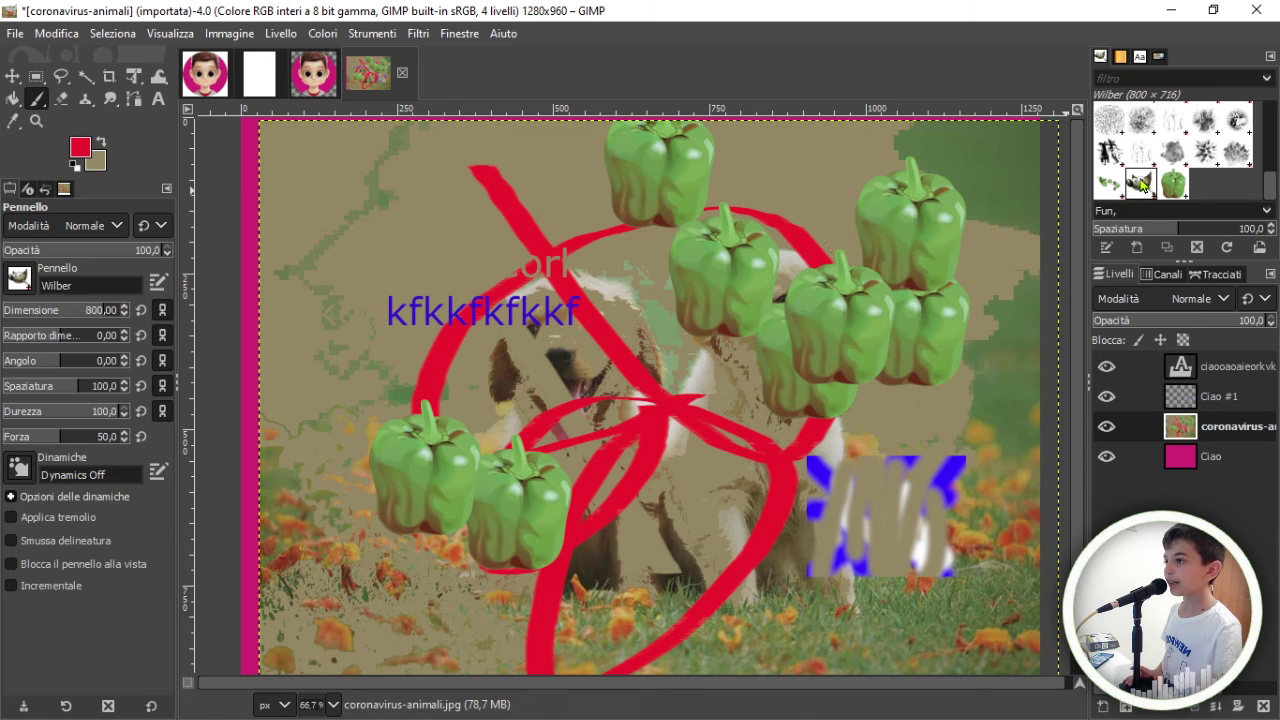
{"action": "left_click", "coordinate": [861, 233]}
{"action": "left_click", "coordinate": [611, 443]}
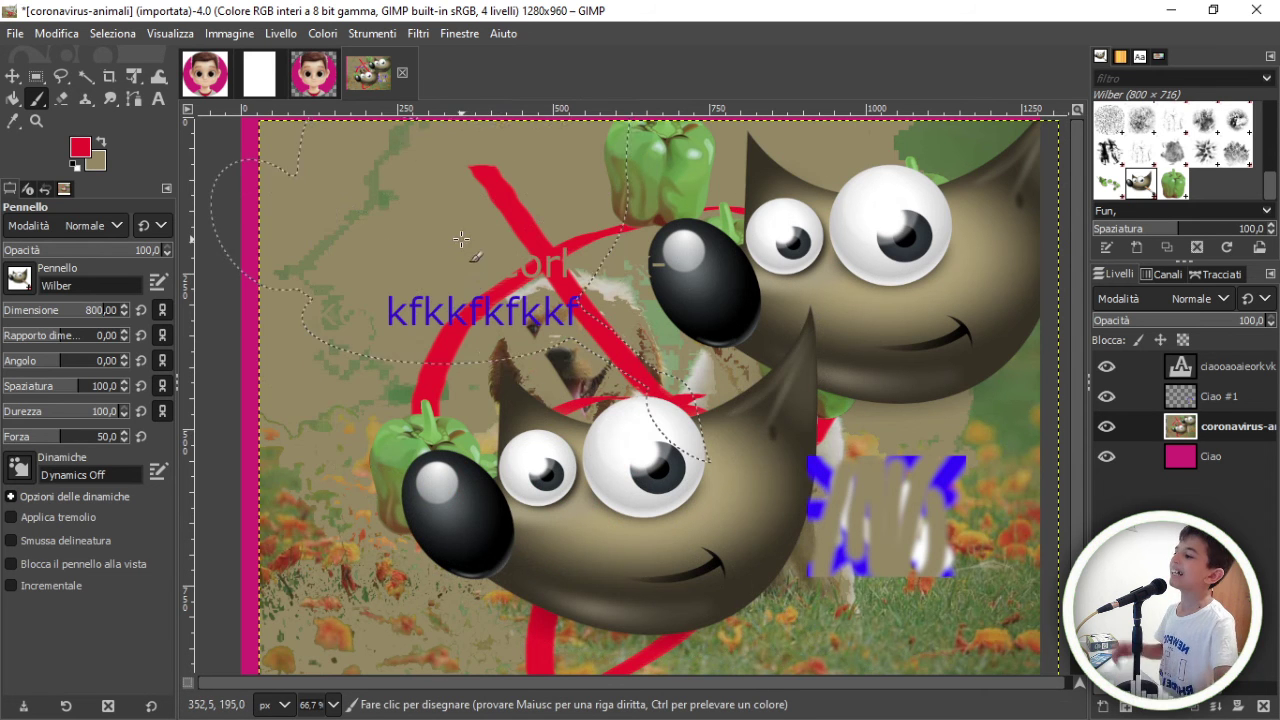
{"action": "left_click", "coordinate": [432, 175]}
{"action": "left_click", "coordinate": [911, 430]}
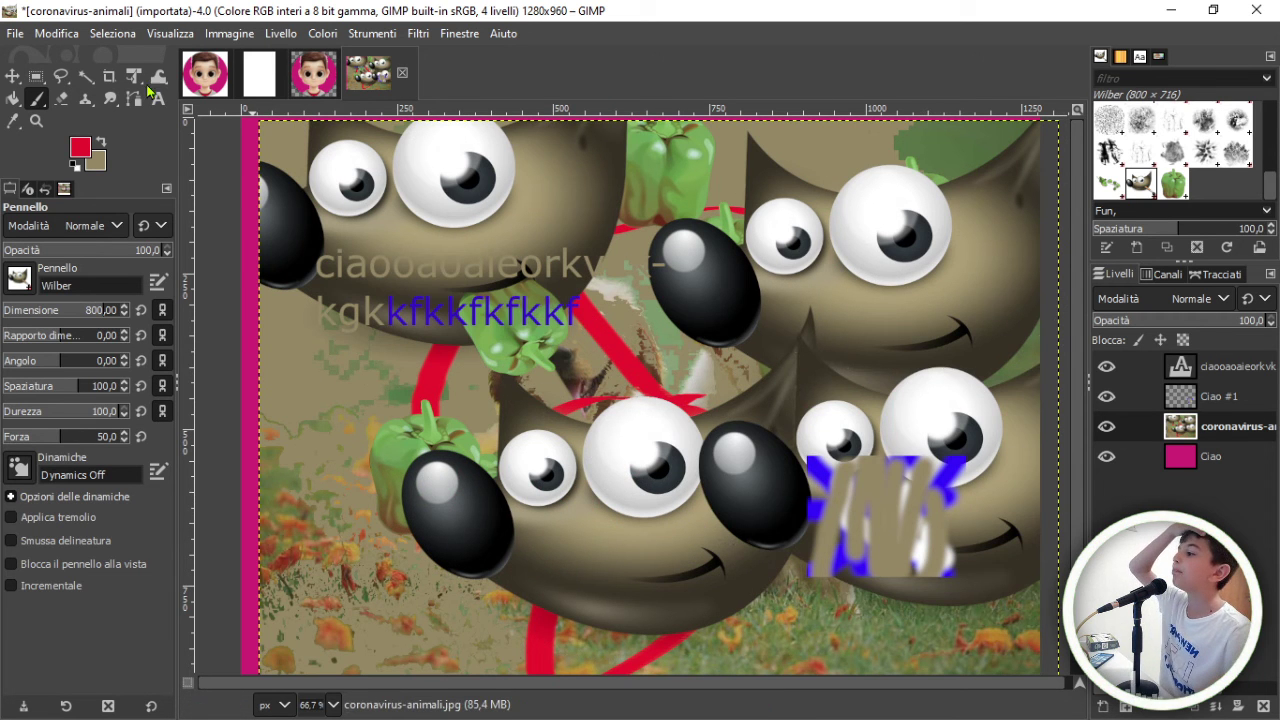
Undo the Wilber stamps, peppers and red strokes with Ctrl+Z.
{"action": "key", "text": "ctrl+z"}
{"action": "key", "text": "ctrl+z"}
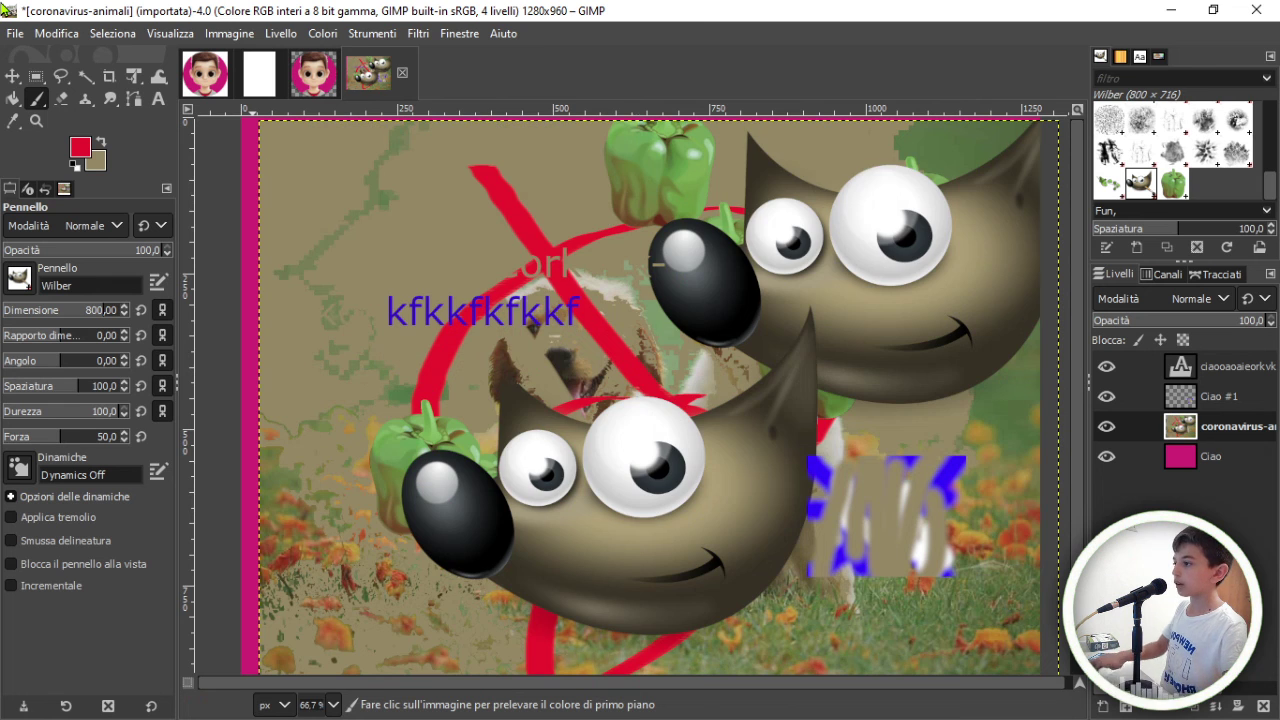
{"action": "key", "text": "ctrl+z"}
{"action": "key", "text": "ctrl+z"}
{"action": "key", "text": "ctrl+z"}
{"action": "key", "text": "ctrl+z"}
{"action": "key", "text": "ctrl+z"}
{"action": "key", "text": "ctrl+z"}
{"action": "key", "text": "ctrl+z"}
{"action": "key", "text": "ctrl+z"}
{"action": "key", "text": "ctrl+z"}
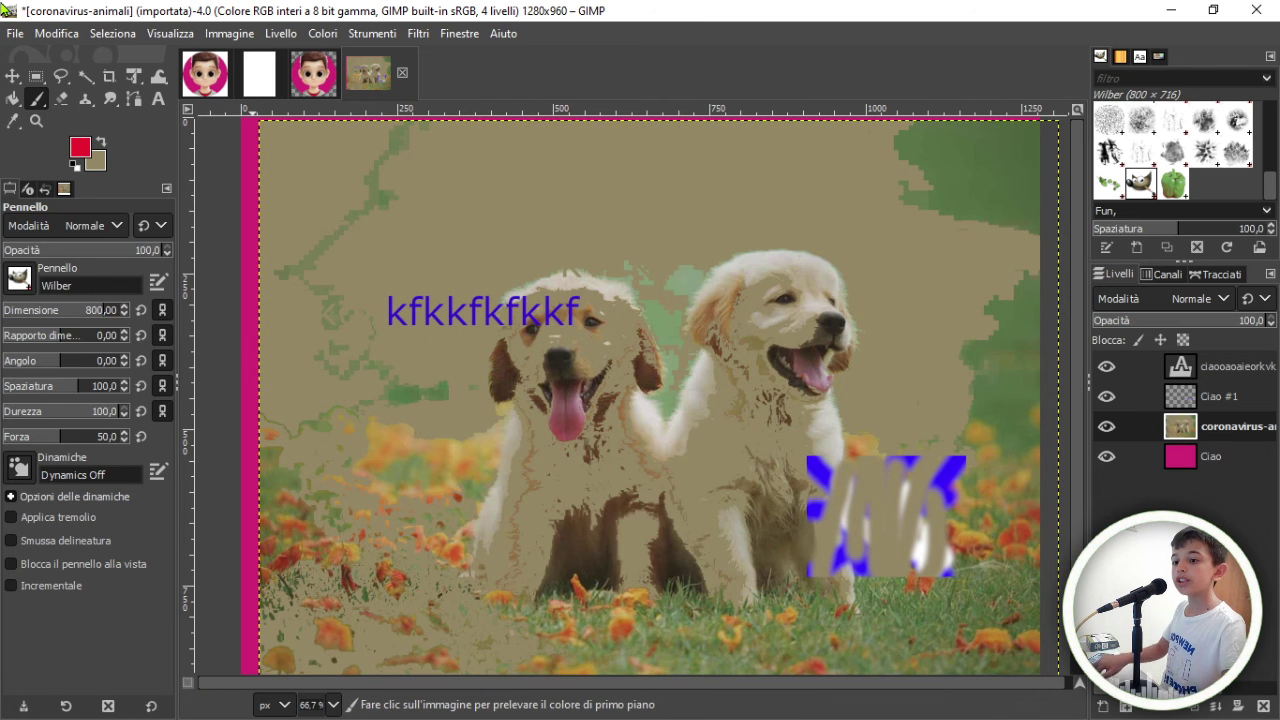
{"action": "key", "text": "ctrl+z"}
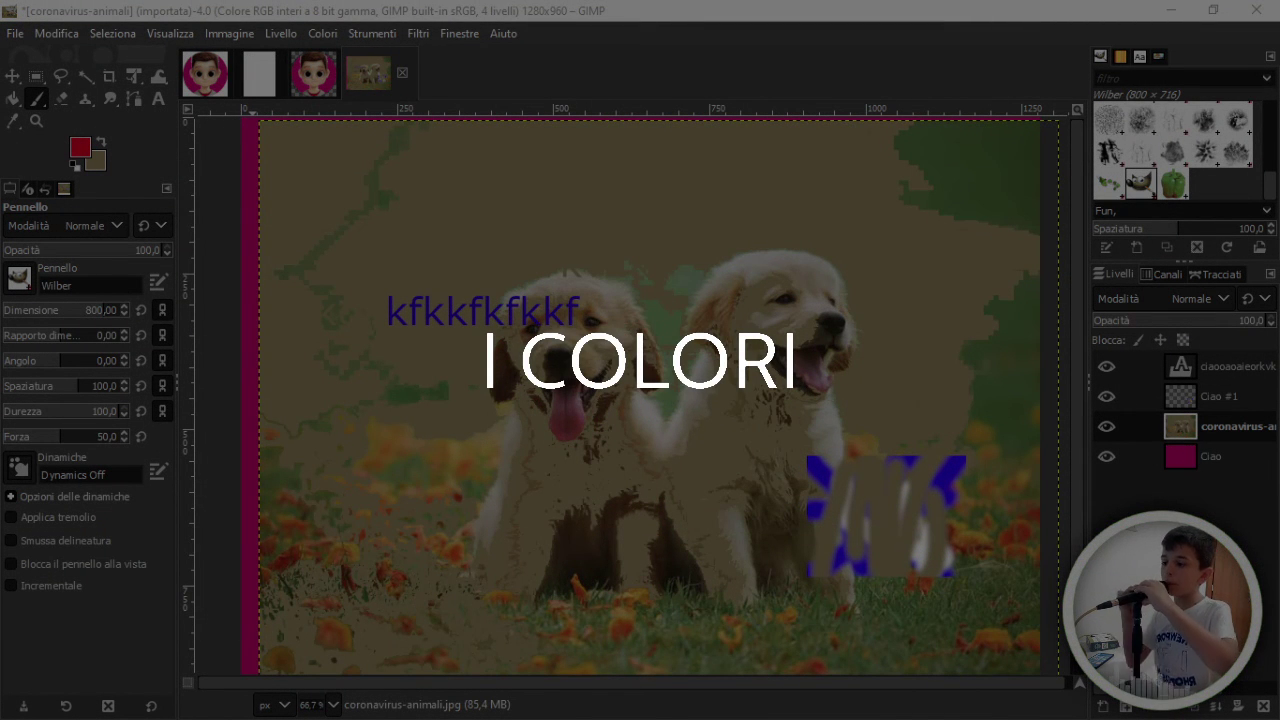
Open the Colori menu to browse its colour adjustment commands.
{"action": "left_click", "coordinate": [333, 36]}
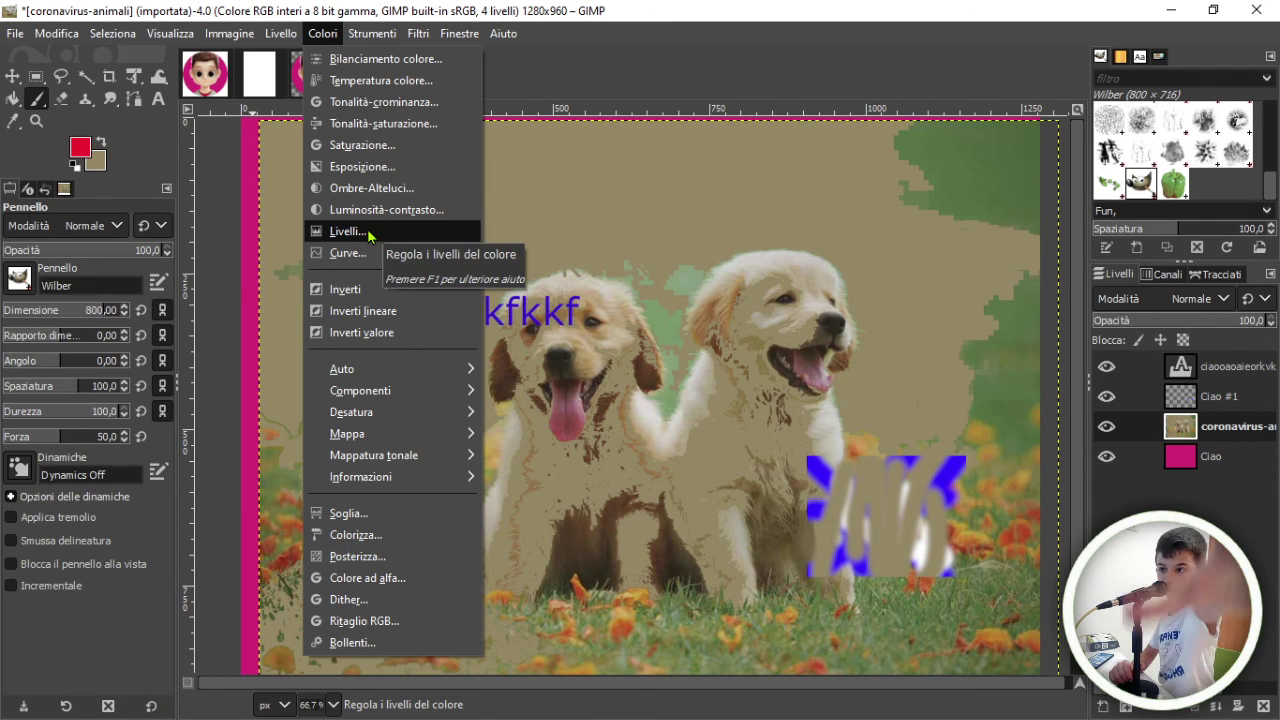
Lower the photo's saturation with the Colori > Saturazione Scala slider and apply it.
{"action": "left_click", "coordinate": [410, 145]}
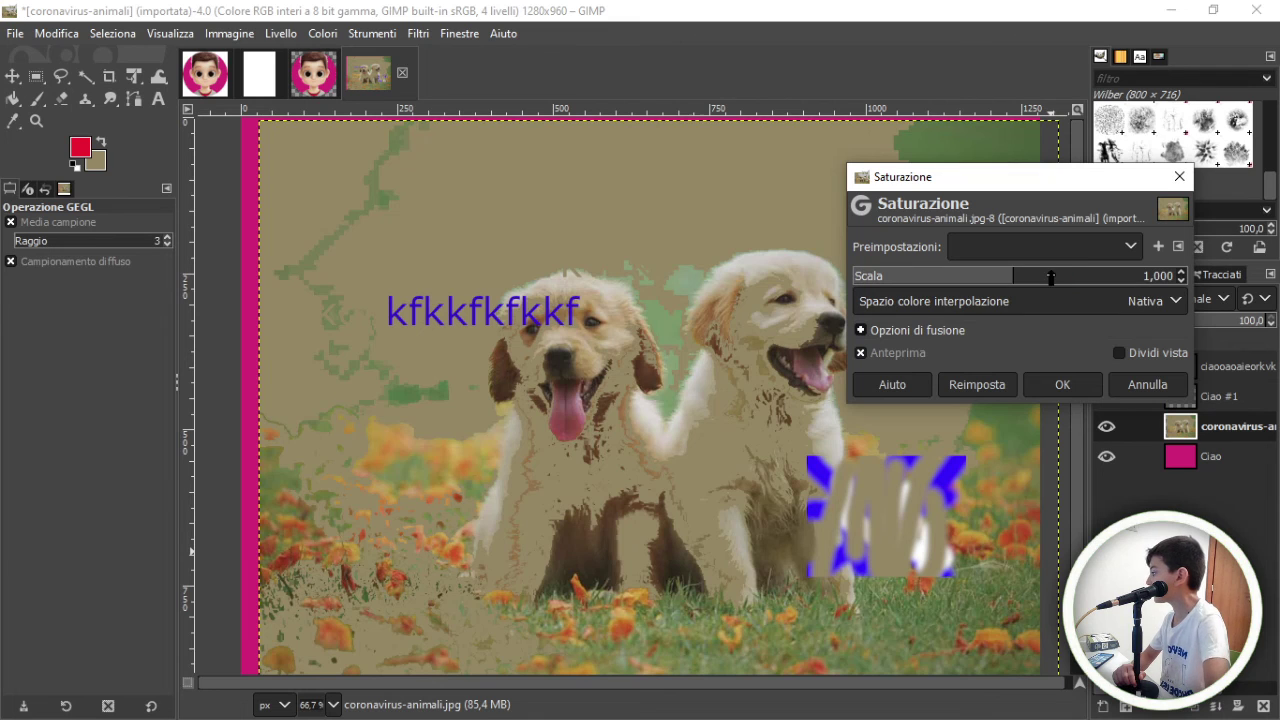
{"action": "mouse_move", "coordinate": [1050, 278]}
{"action": "left_mouse_down"}
{"action": "mouse_move", "coordinate": [1180, 333]}
{"action": "mouse_move", "coordinate": [1082, 394]}
{"action": "left_mouse_up"}
{"action": "mouse_move", "coordinate": [1023, 273]}
{"action": "left_mouse_down"}
{"action": "mouse_move", "coordinate": [1247, 378]}
{"action": "mouse_move", "coordinate": [971, 380]}
{"action": "left_mouse_up"}
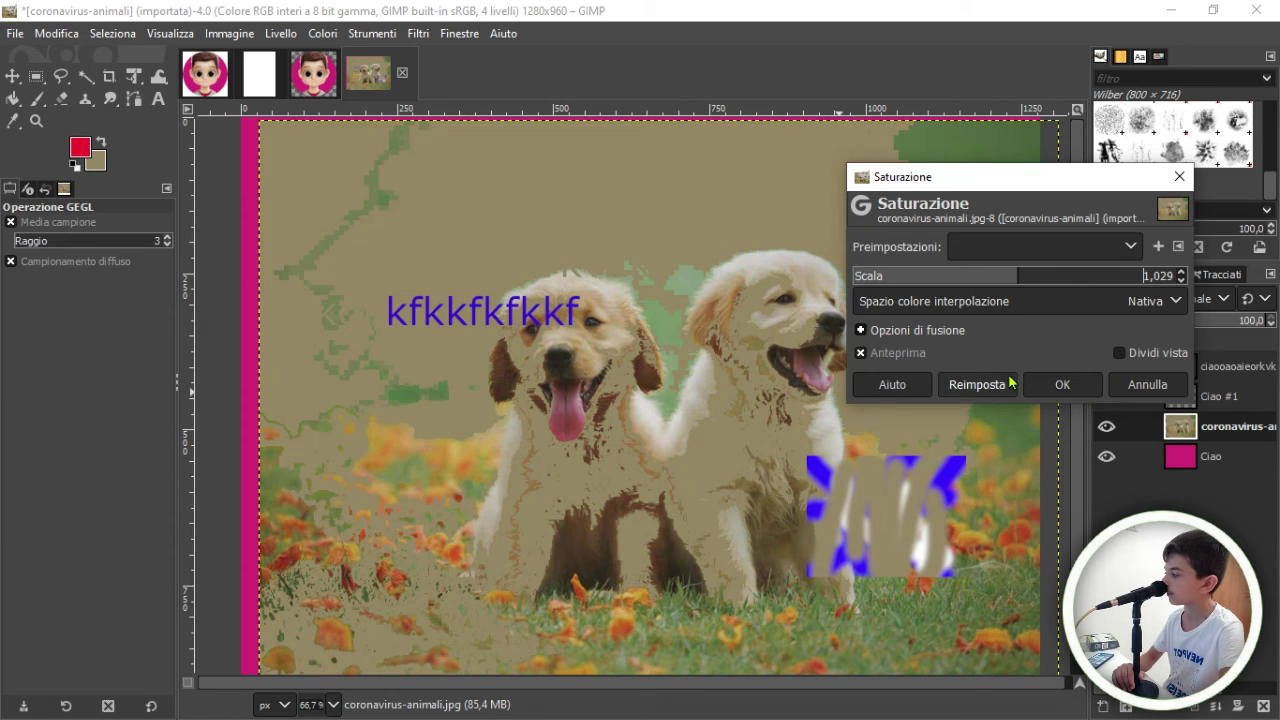
{"action": "left_click", "coordinate": [1057, 384]}
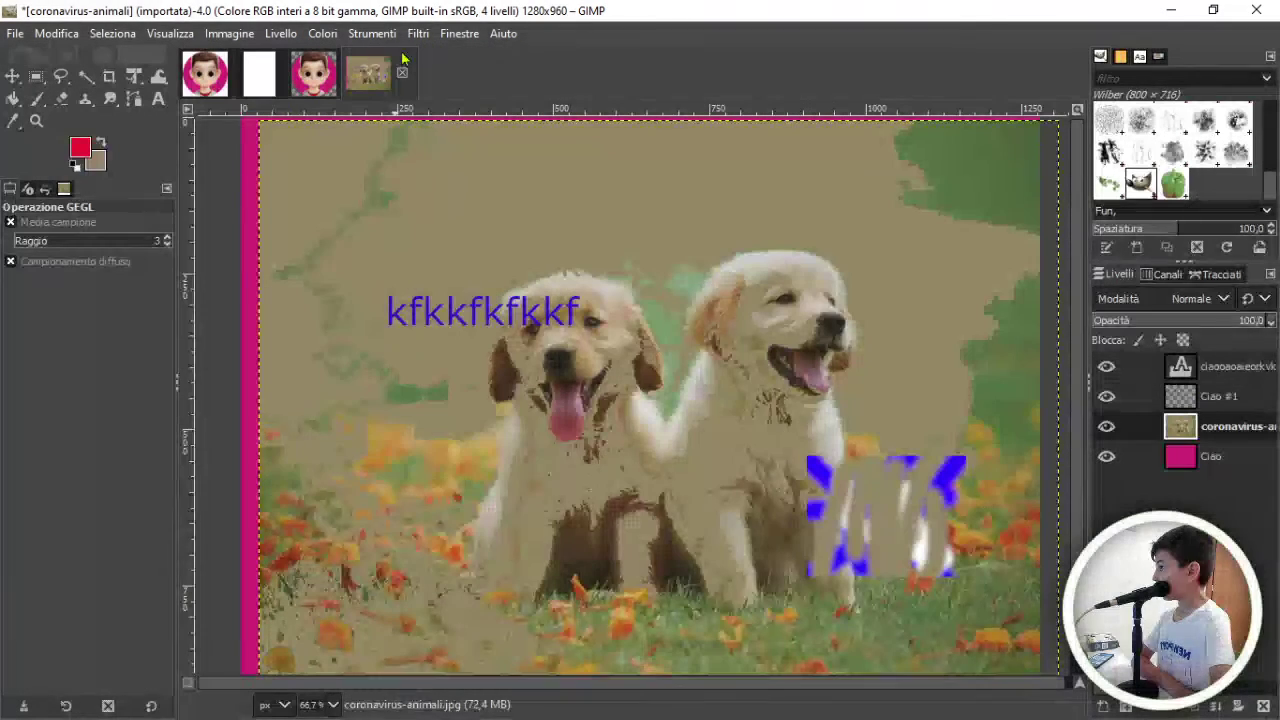
Switch to the transparent-background avatar image and open the Filtri menu's Luci e ombre filters.
{"action": "left_click", "coordinate": [207, 77]}
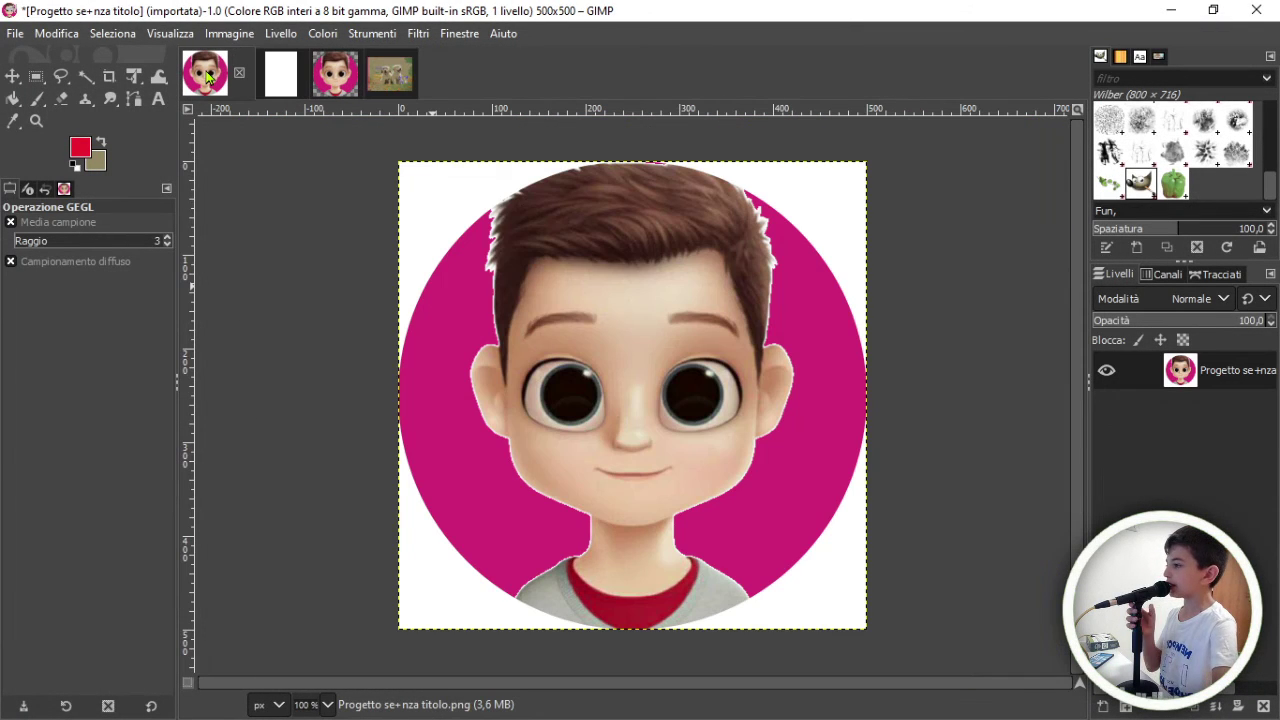
{"action": "left_click", "coordinate": [418, 34]}
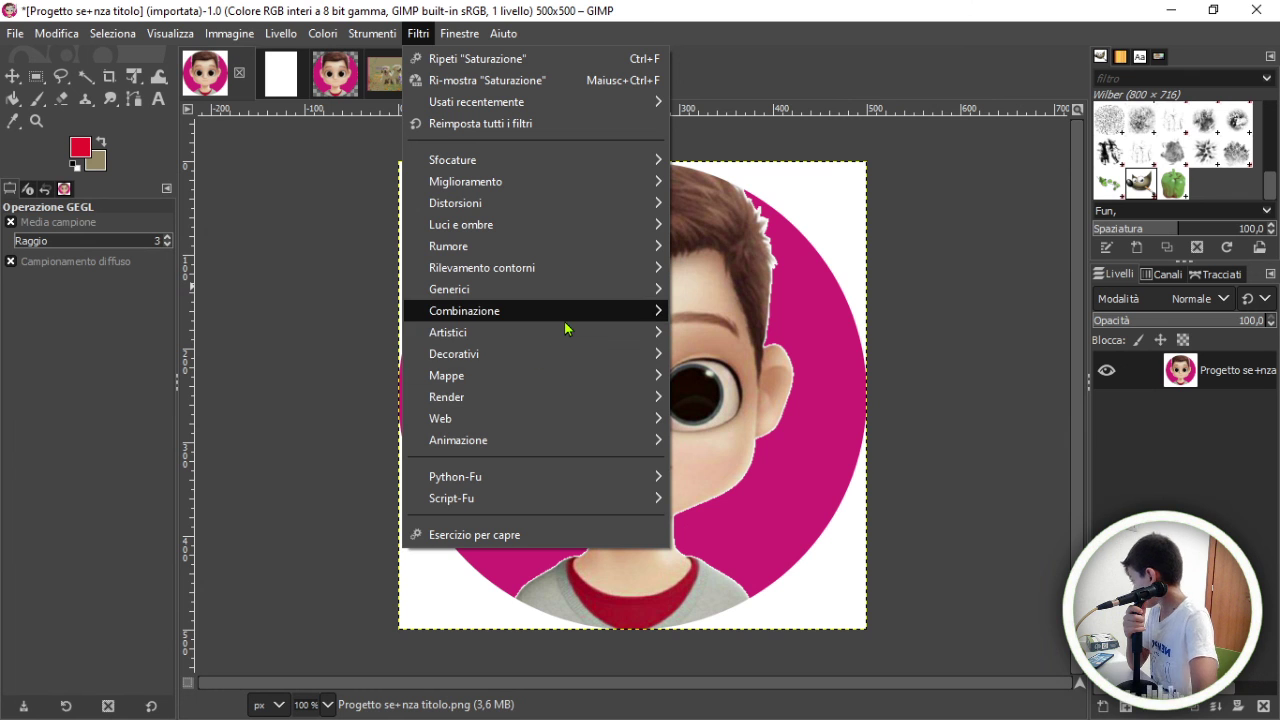
{"action": "left_click", "coordinate": [316, 90]}
{"action": "left_click", "coordinate": [372, 33]}
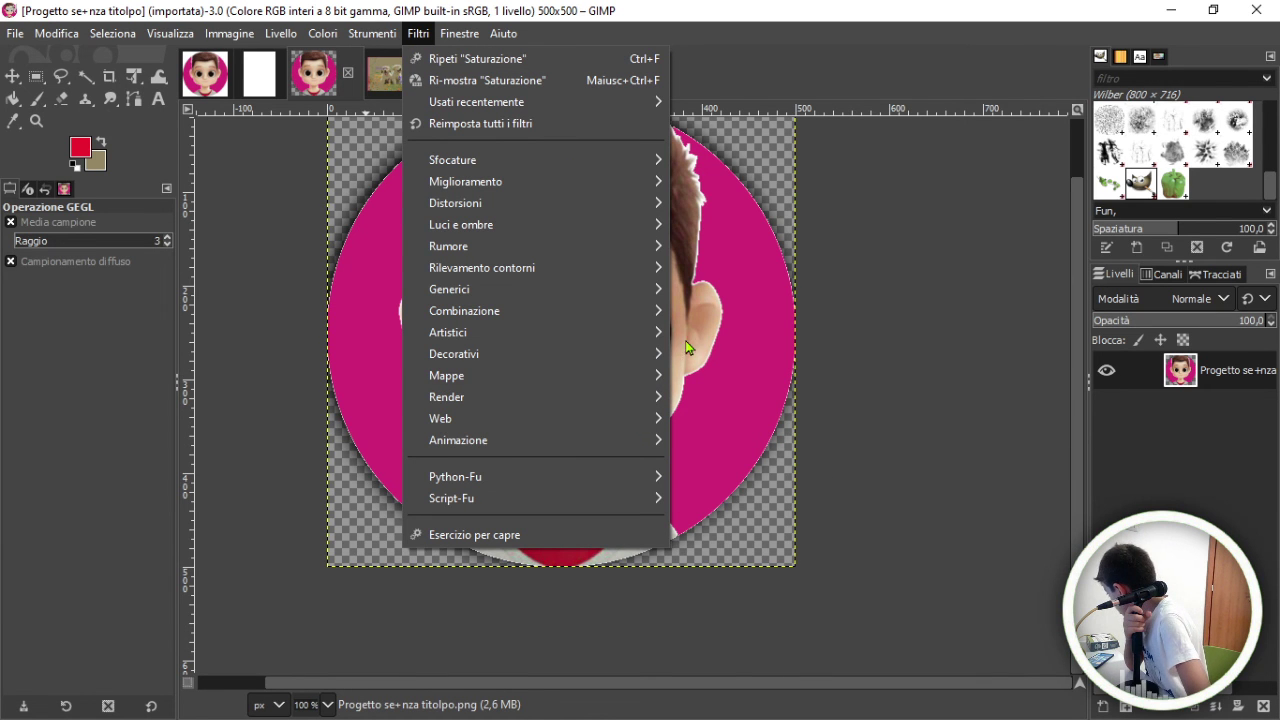
{"action": "mouse_move", "coordinate": [461, 224]}
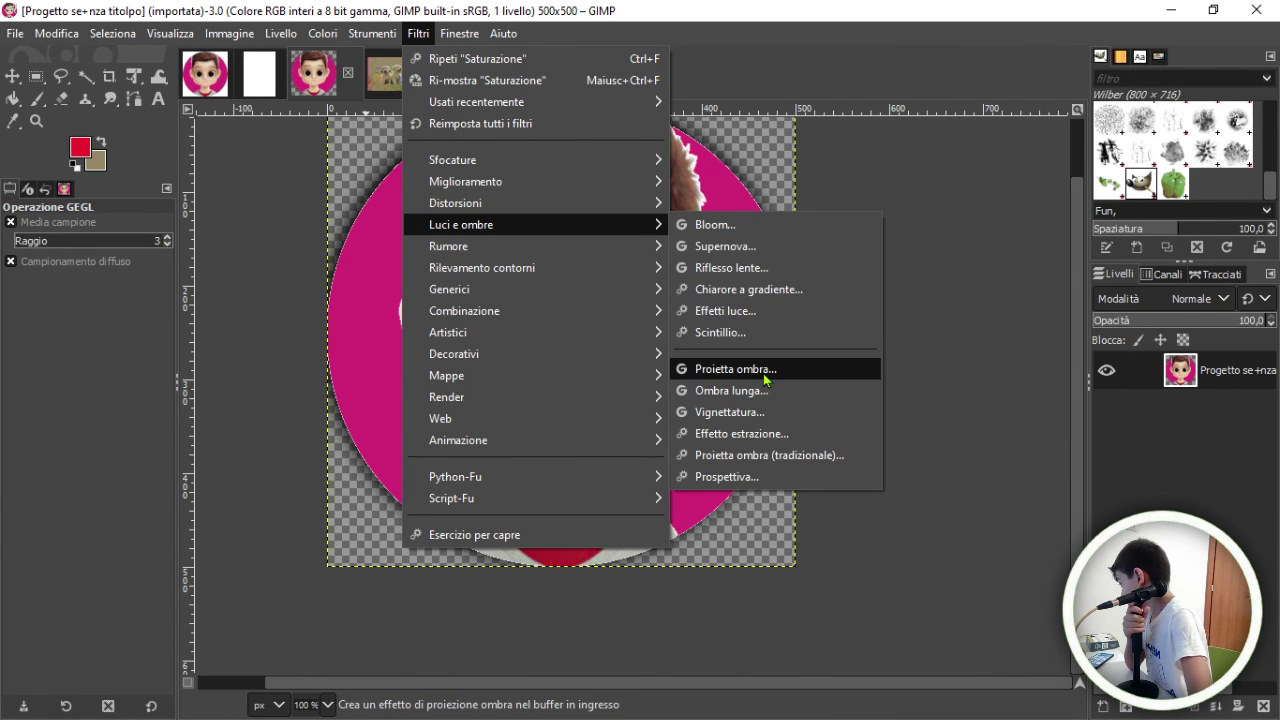
Apply Proietta ombra to the avatar with grow radius 42, offset 20×20, blur 10, opacity 0,5.
{"action": "left_click", "coordinate": [766, 369]}
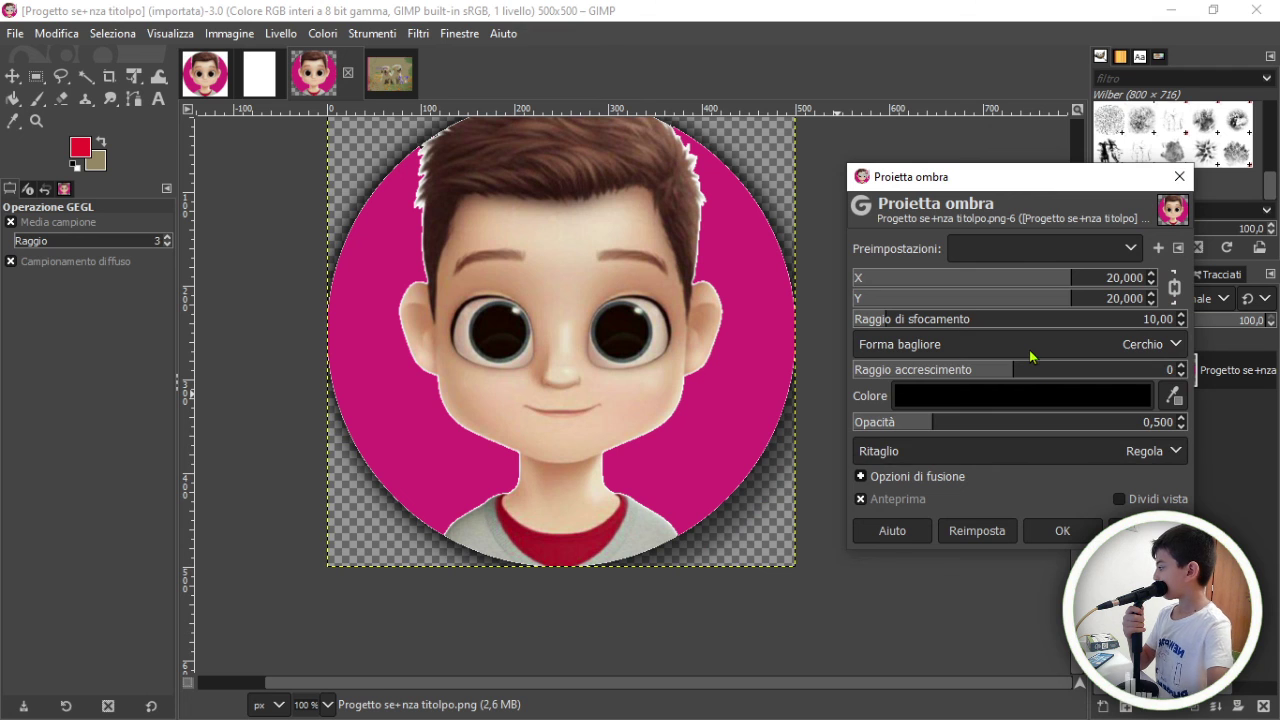
{"action": "left_click_drag", "start_coordinate": [1032, 371], "coordinate": [1160, 369]}
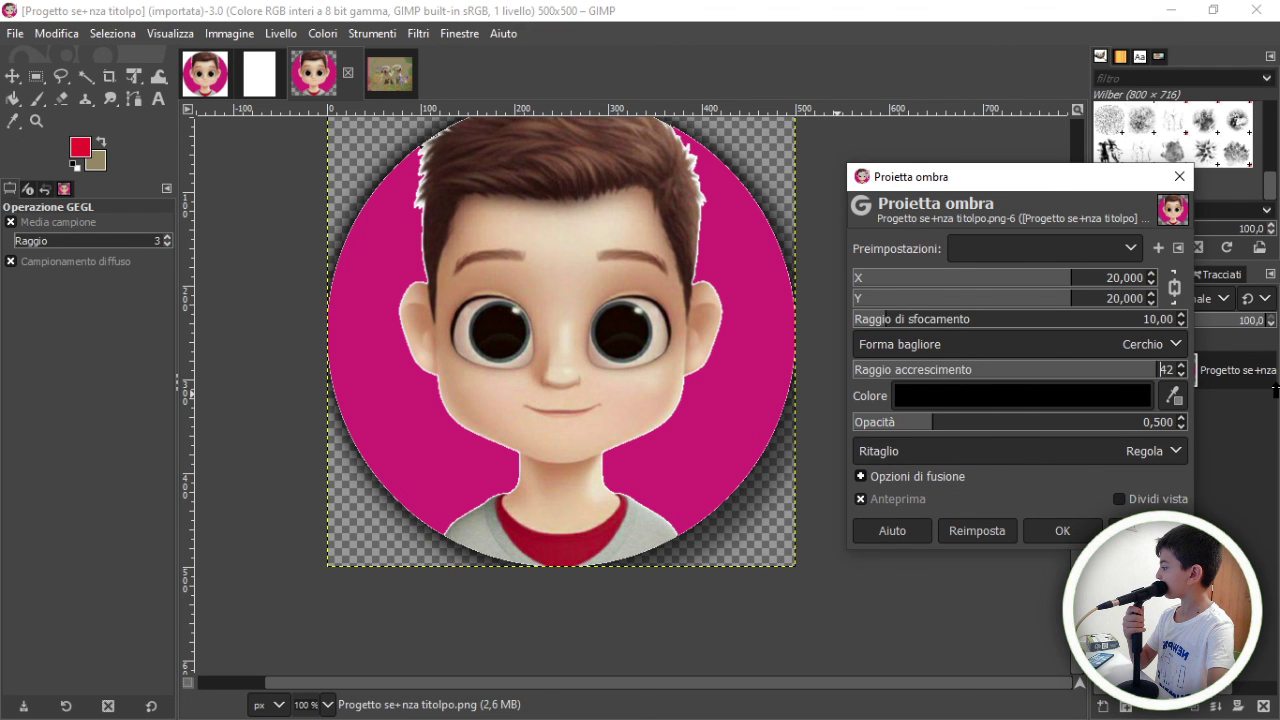
{"action": "left_click", "coordinate": [1062, 531]}
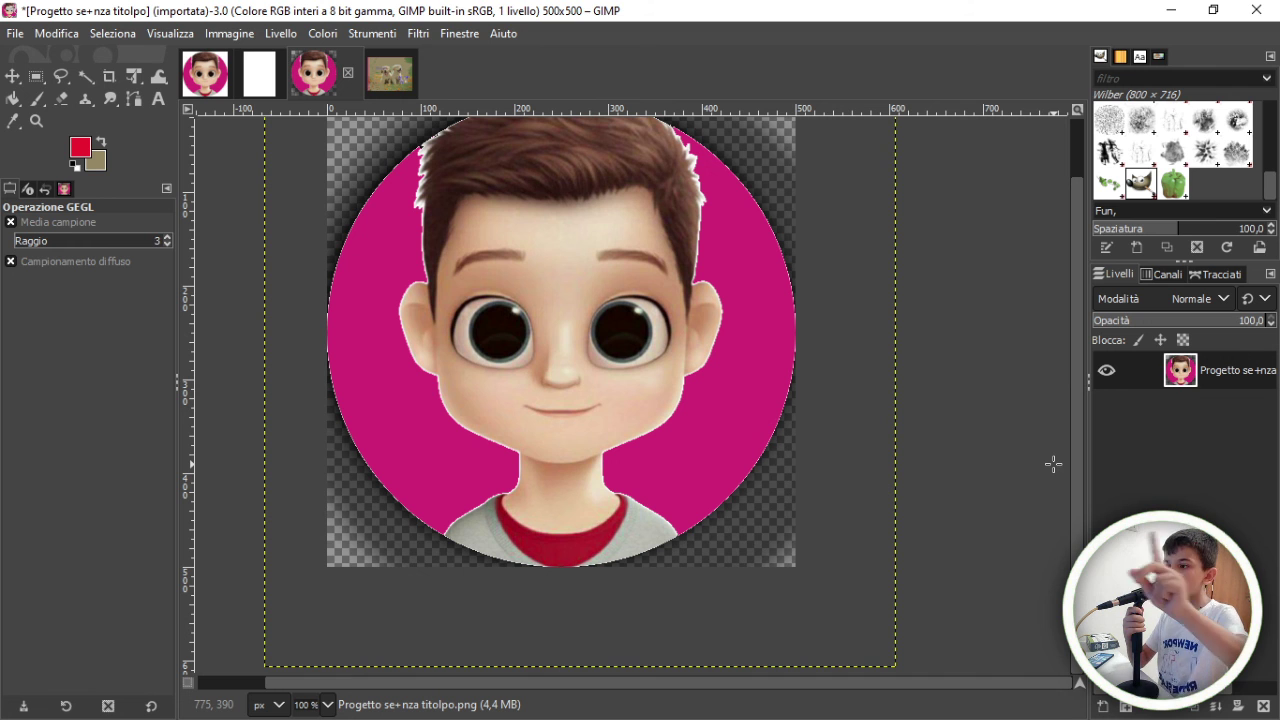